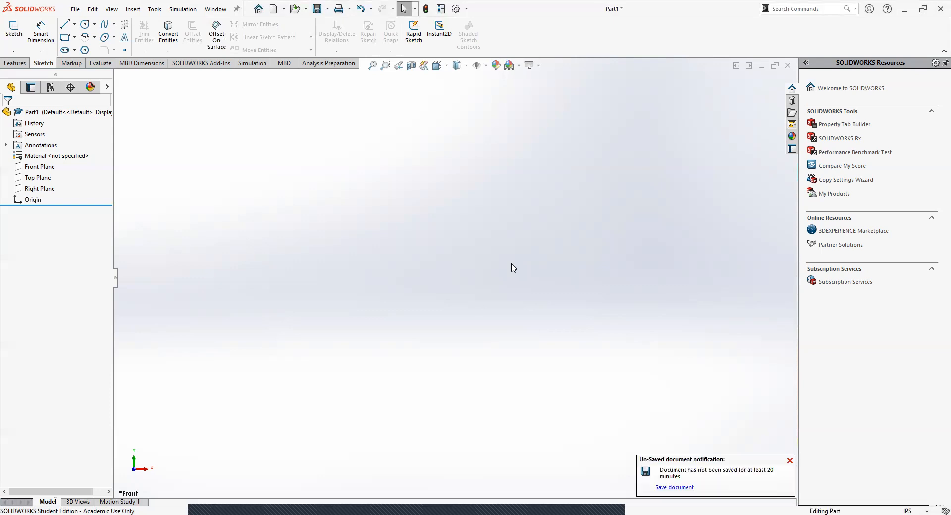
# Step: Dismiss the unsaved-document notification and start a new sketch on the Front Plane
pyautogui.click(790, 460)
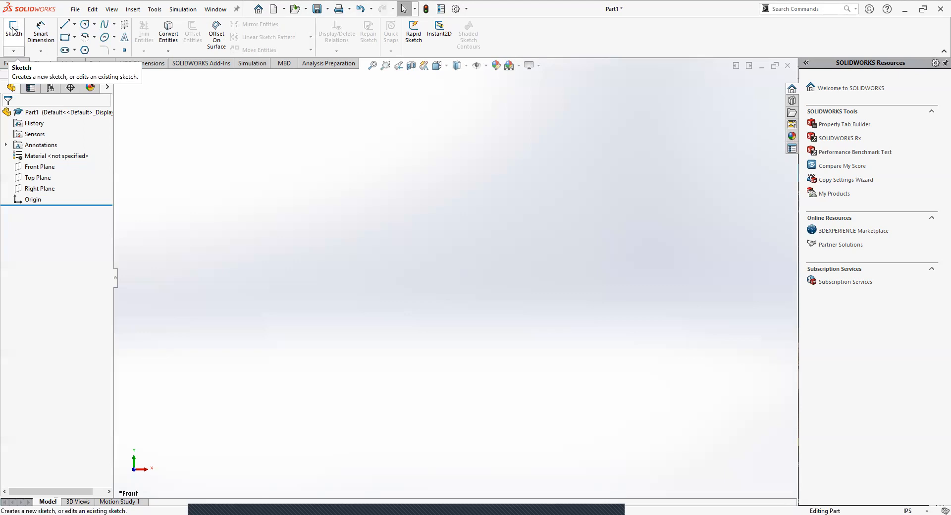
pyautogui.click(14, 31)
pyautogui.moveTo(234, 307)
pyautogui.mouseDown(button='middle')
pyautogui.moveTo(220, 209)
pyautogui.moveTo(254, 155)
pyautogui.moveTo(186, 159)
pyautogui.mouseUp(button='middle')
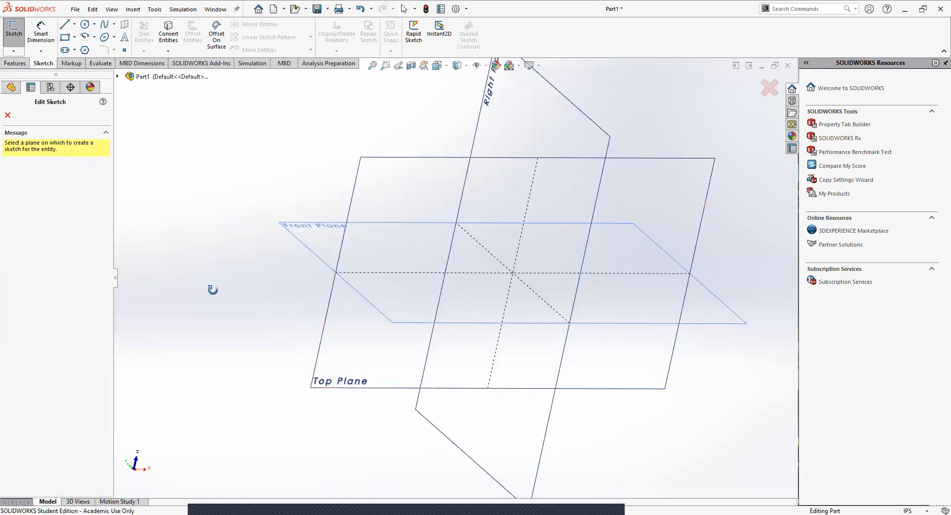
pyautogui.moveTo(213, 289); pyautogui.dragTo(342, 267, button='middle')
pyautogui.click(350, 228)
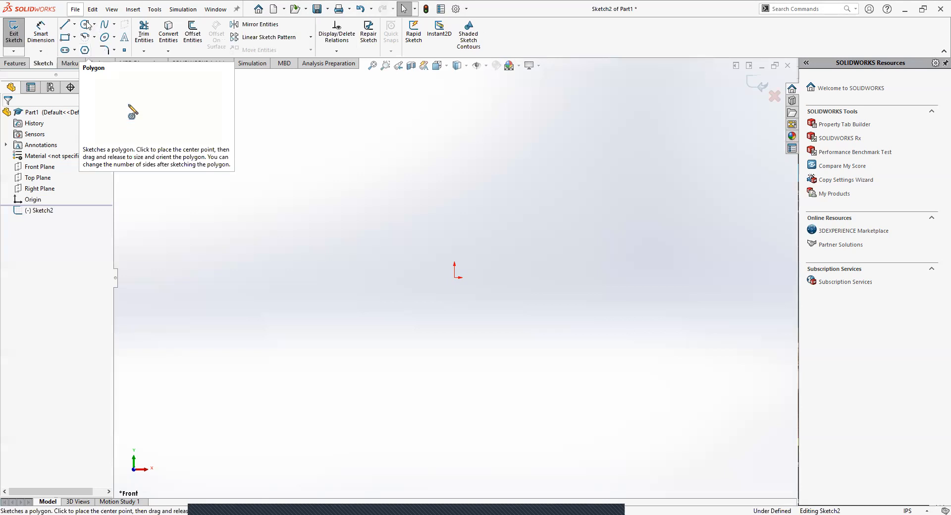
# Step: Sketch a six-sided polygon centred on the origin, using the inscribed circle option with a circle diameter of about 1.85 in
pyautogui.click(86, 50)
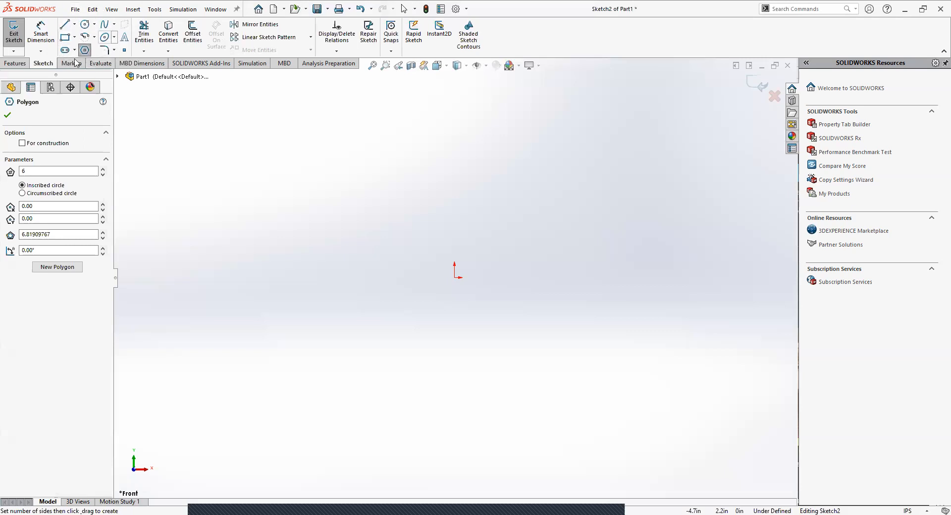
pyautogui.click(454, 278)
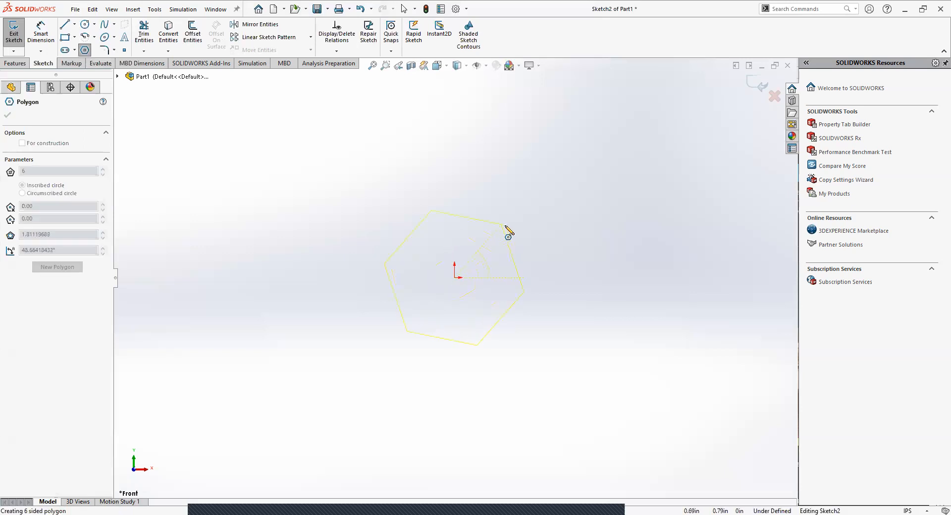
pyautogui.click(527, 277)
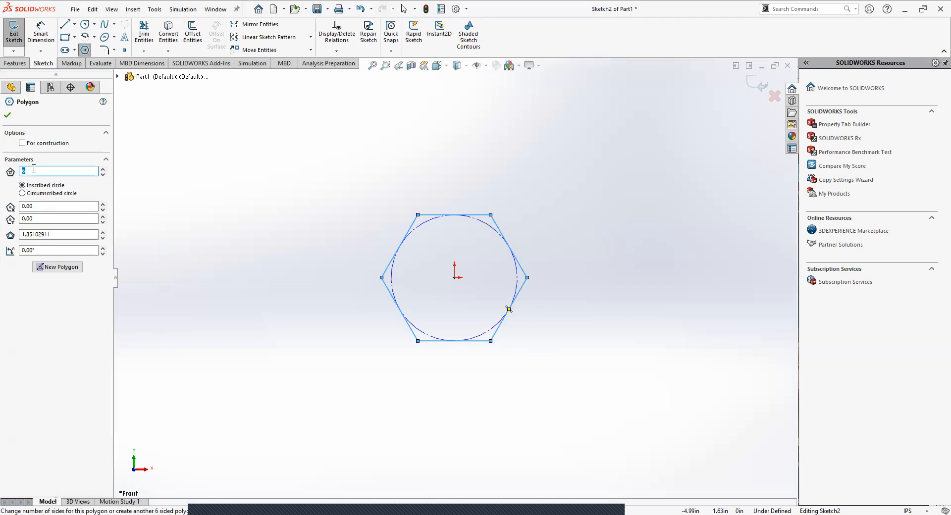
pyautogui.write('5')
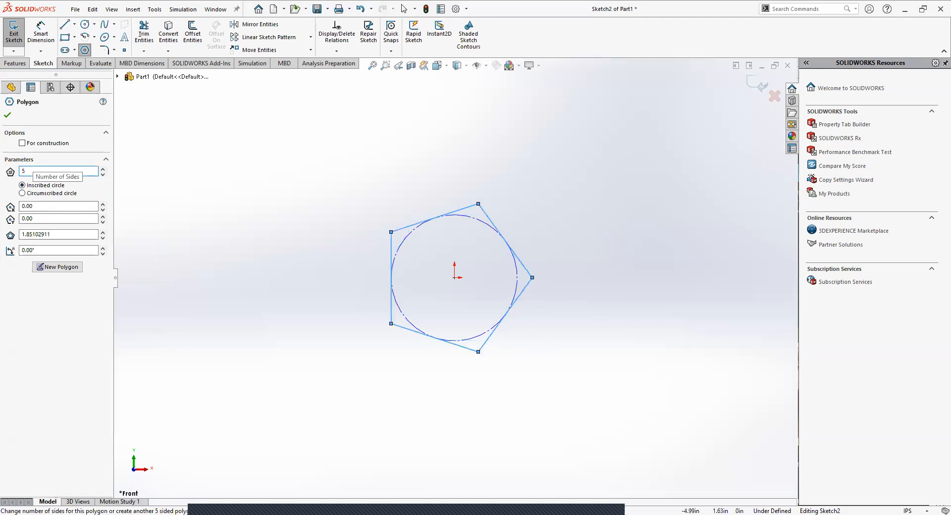
pyautogui.press('BackSpace')
pyautogui.write('6')
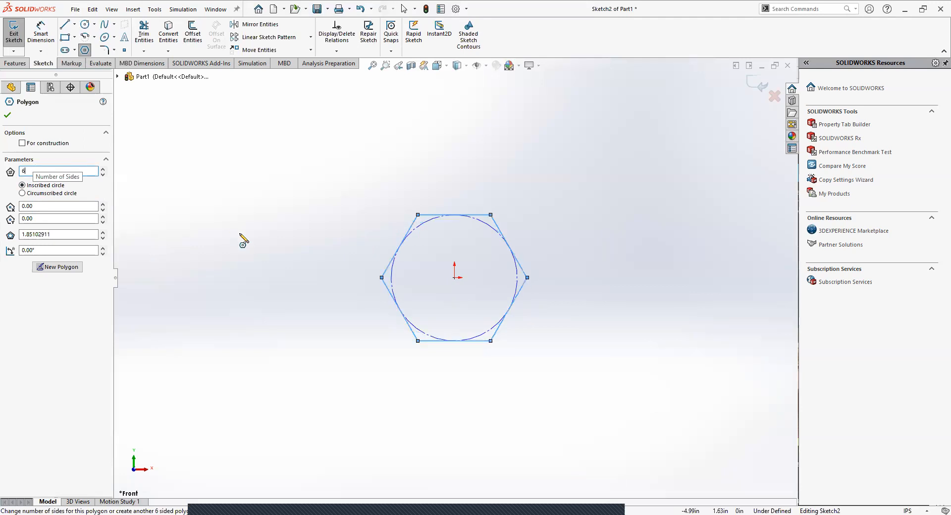
pyautogui.scroll(-1, 162, 210)
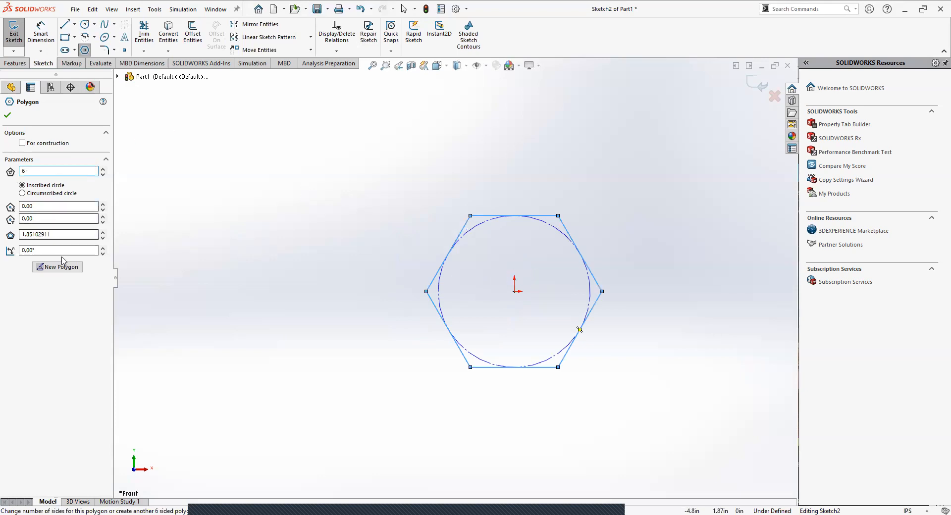
pyautogui.click(8, 114)
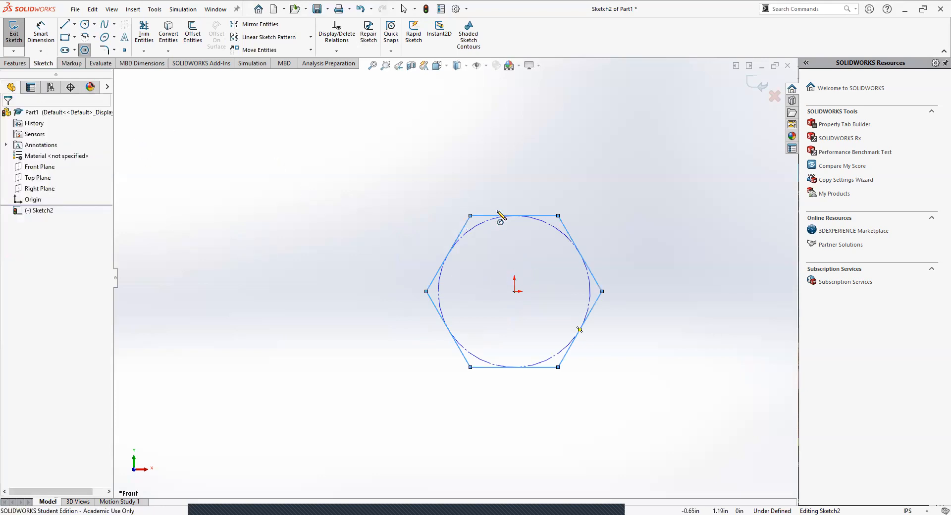
pyautogui.press('Escape')
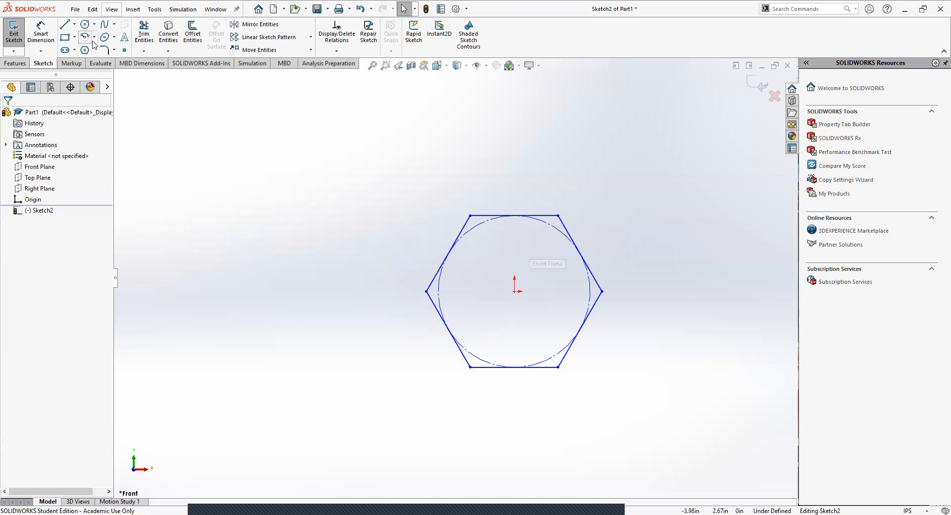
# Step: Dimension the hexagon's inscribed construction circle with a diameter of 0.5 in
pyautogui.click(42, 34)
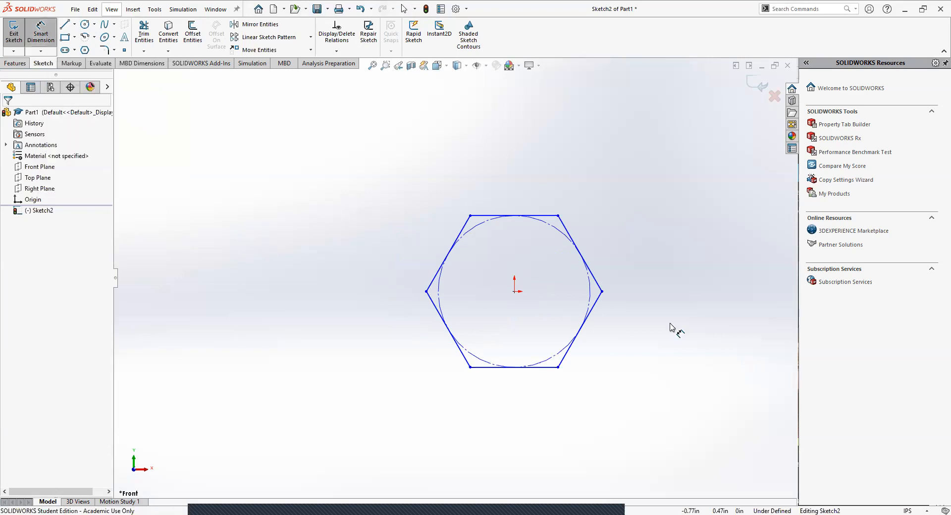
pyautogui.click(561, 234)
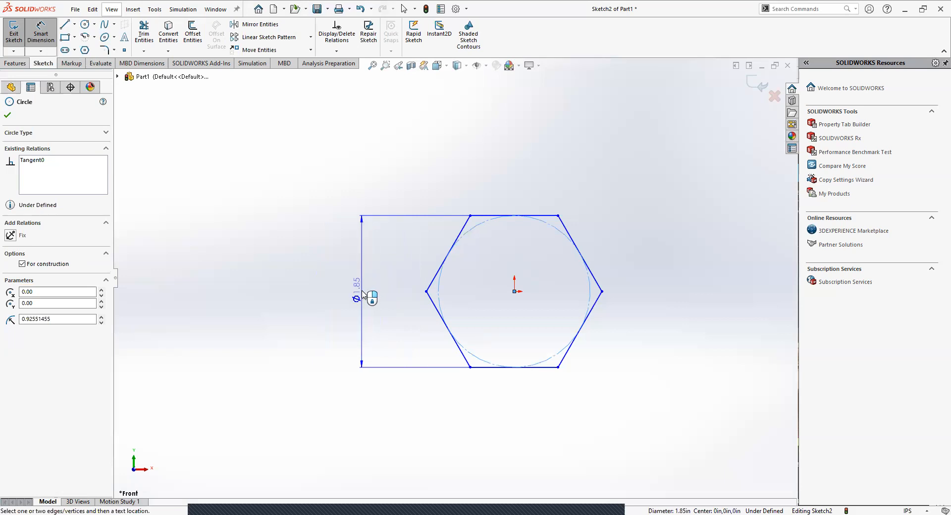
pyautogui.click(363, 295)
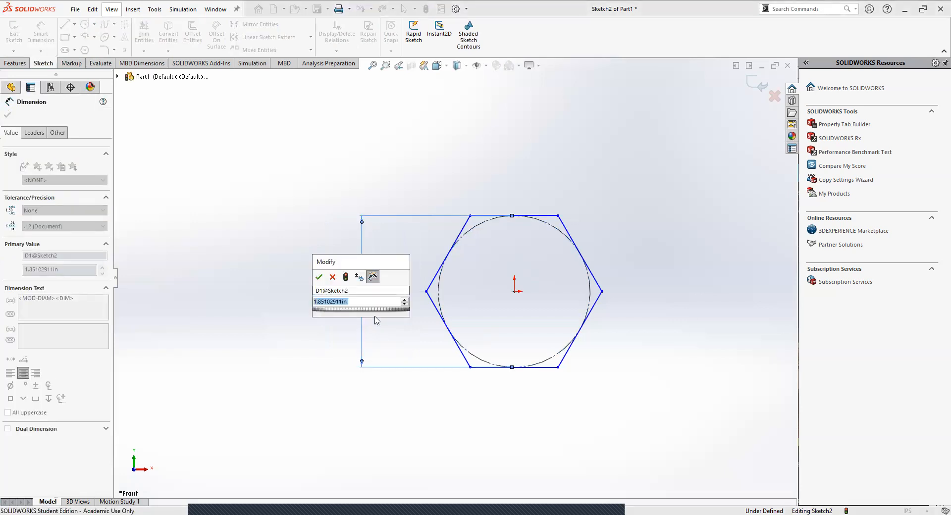
pyautogui.press('BackSpace')
pyautogui.write('.')
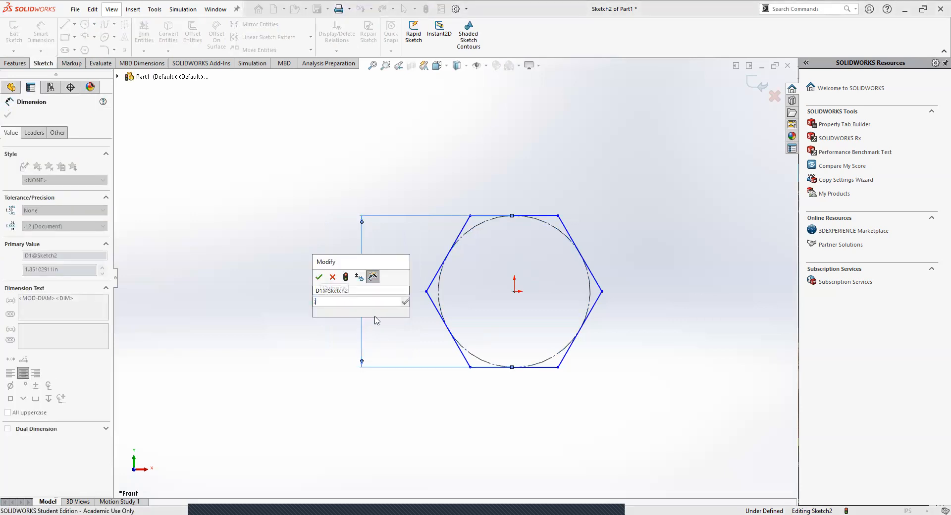
pyautogui.write('5')
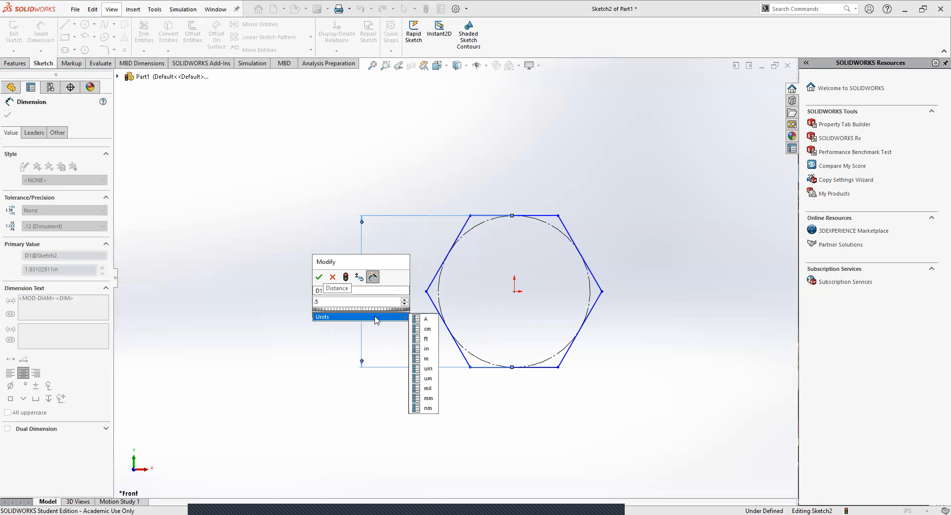
pyautogui.press('Return')
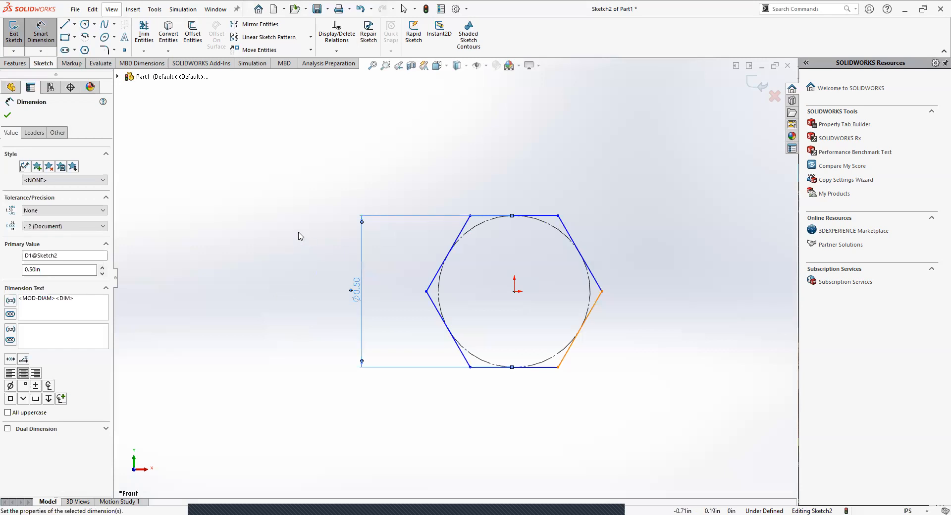
pyautogui.press('Escape')
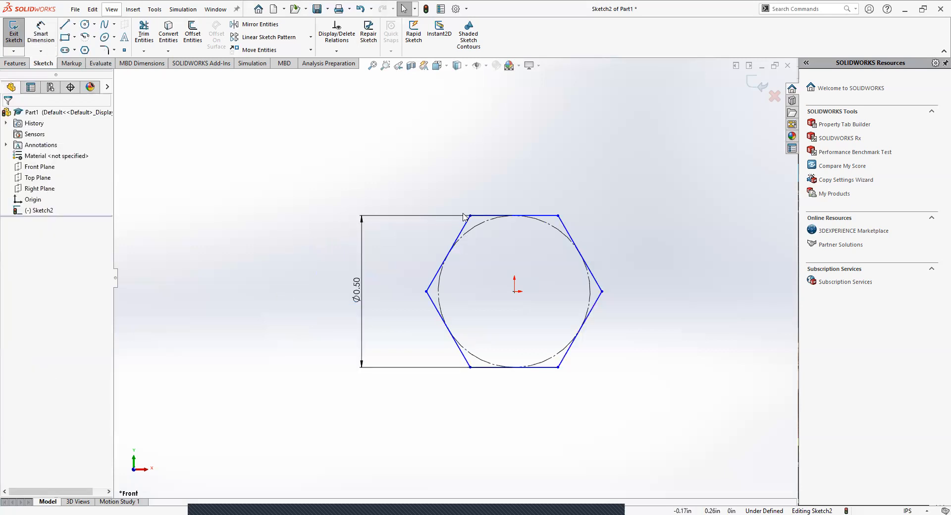
# Step: Examine the definition status and relations of the hexagon's corner, inscribed circle and horizontal edges
pyautogui.click(602, 292)
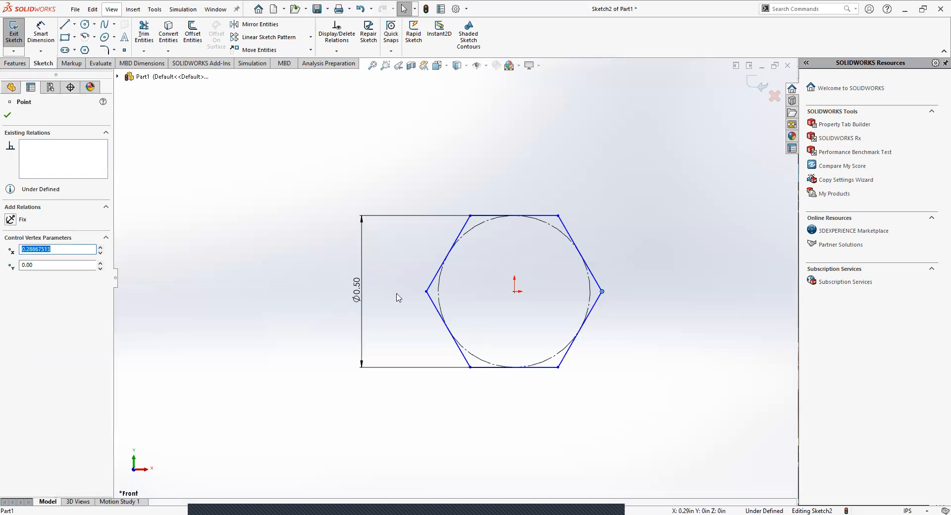
pyautogui.click(406, 409)
pyautogui.click(486, 221)
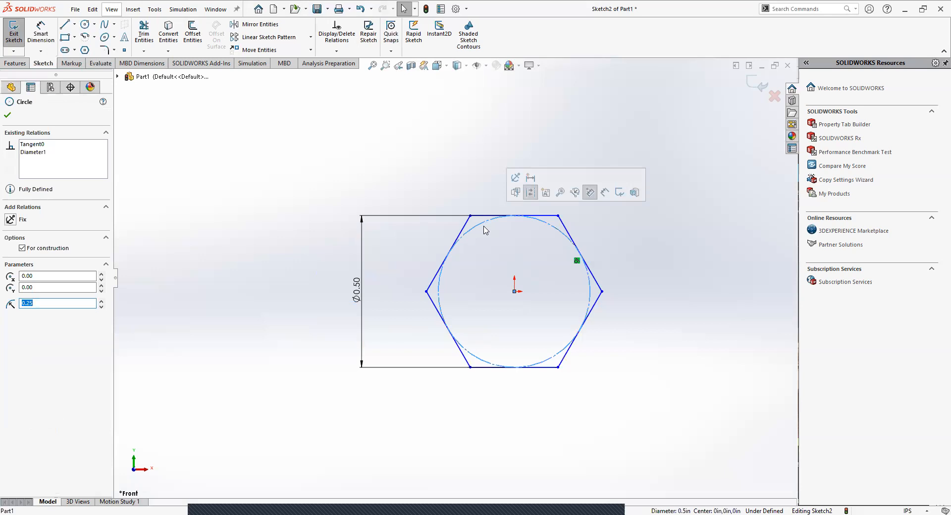
pyautogui.click(485, 216)
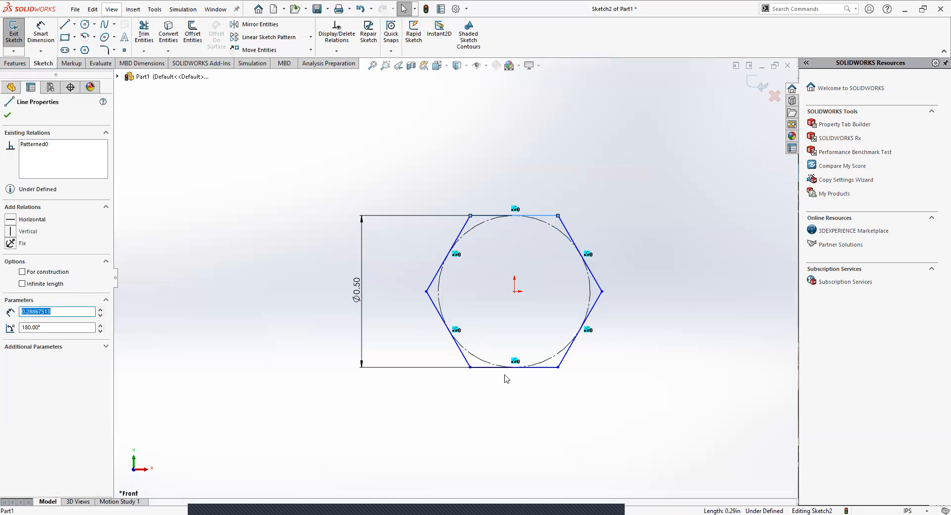
pyautogui.click(489, 368)
pyautogui.click(474, 399)
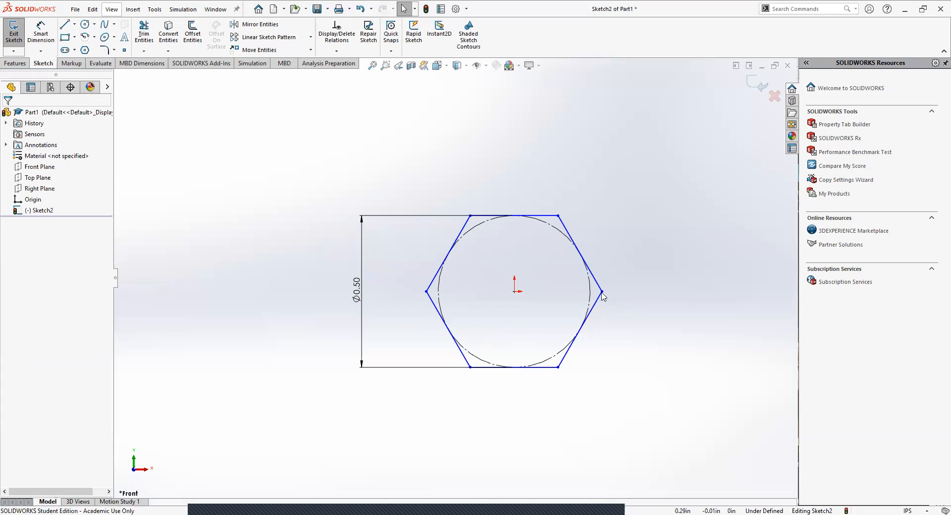
# Step: Rotate the hexagon so a corner points upward and add a Vertical relation between that corner and the origin
pyautogui.moveTo(601, 292); pyautogui.dragTo(590, 336)
pyautogui.moveTo(597, 301); pyautogui.dragTo(592, 333)
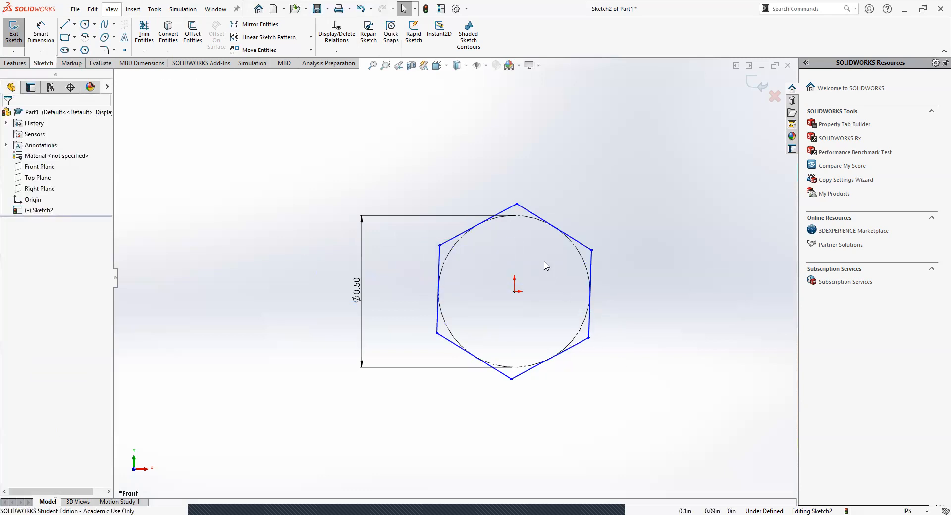
pyautogui.click(518, 204)
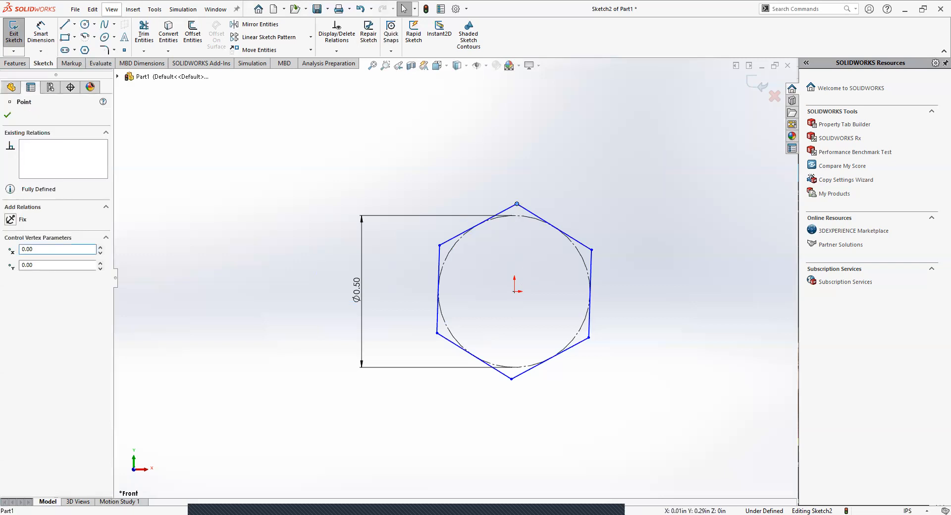
pyautogui.keyDown('ctrl'); pyautogui.click(515, 292); pyautogui.keyUp('ctrl')
pyautogui.click(11, 287)
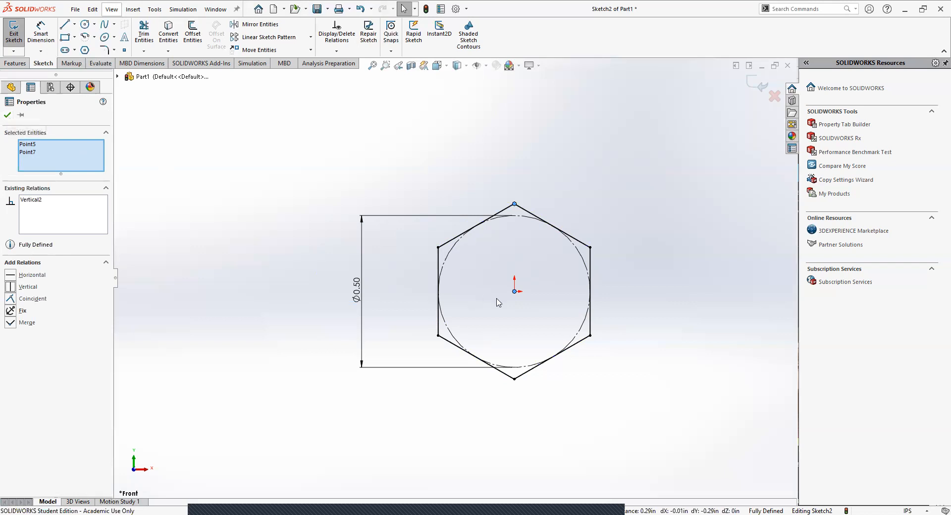
pyautogui.click(7, 115)
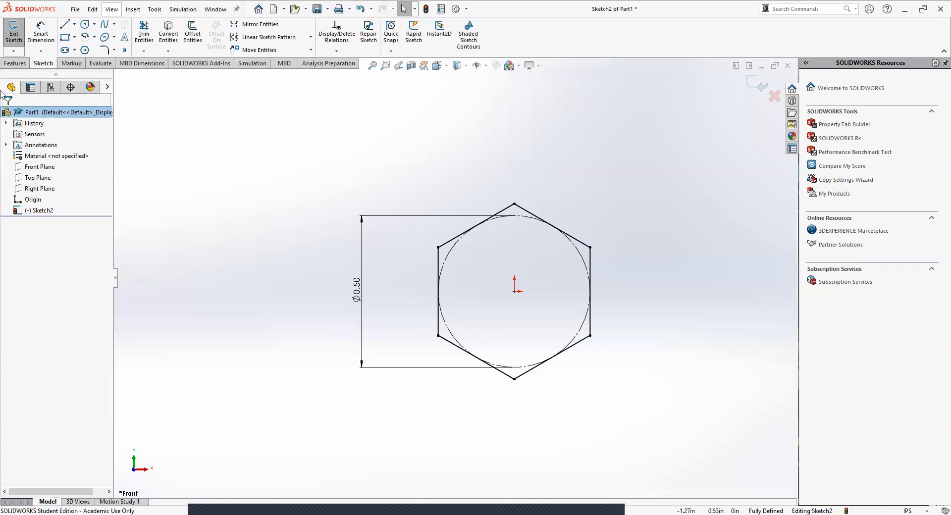
# Step: Extrude the hexagon sketch as a blind boss with a depth of 12 in
pyautogui.click(9, 65)
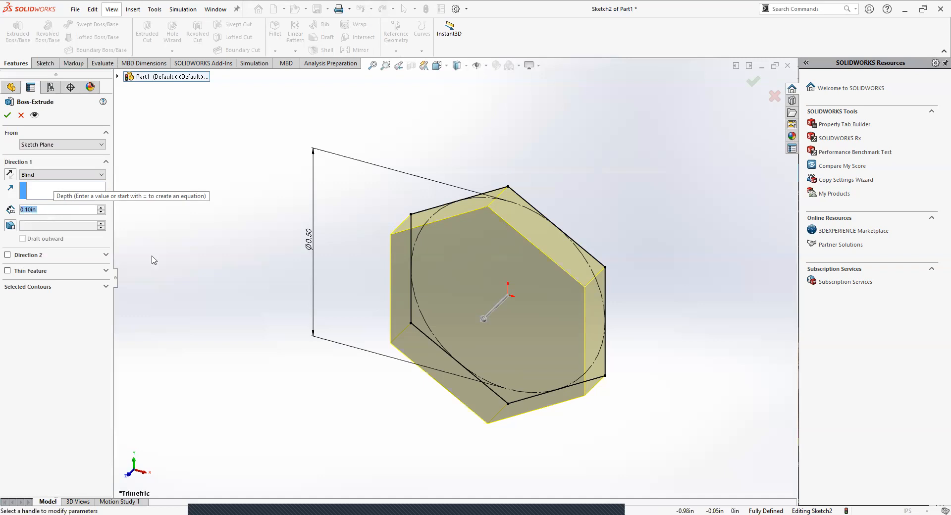
pyautogui.write('12')
pyautogui.press('Return')
pyautogui.scroll(5, 524, 377)
pyautogui.moveTo(524, 378); pyautogui.dragTo(500, 468, button='middle')
pyautogui.click(7, 115)
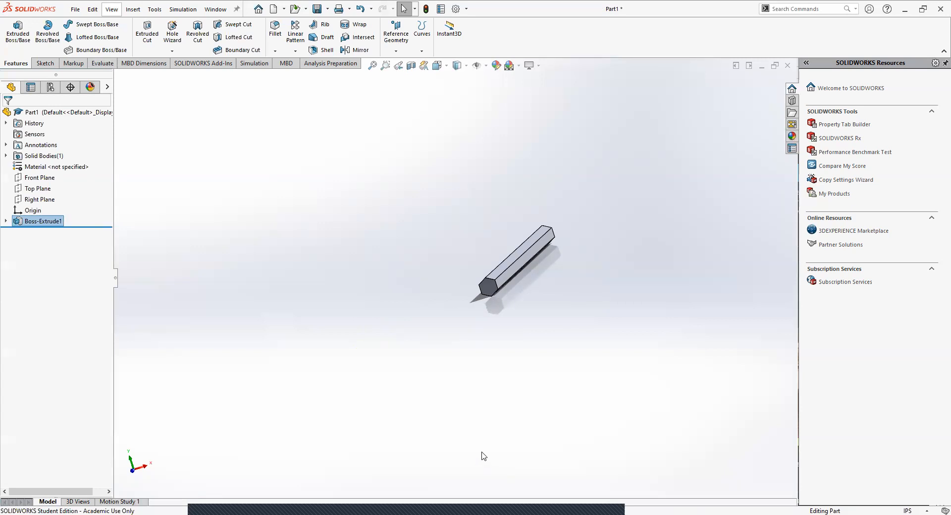
# Step: Start a new sketch on the bar's hexagonal end face that contains the origin
pyautogui.moveTo(395, 282); pyautogui.dragTo(602, 381, button='middle')
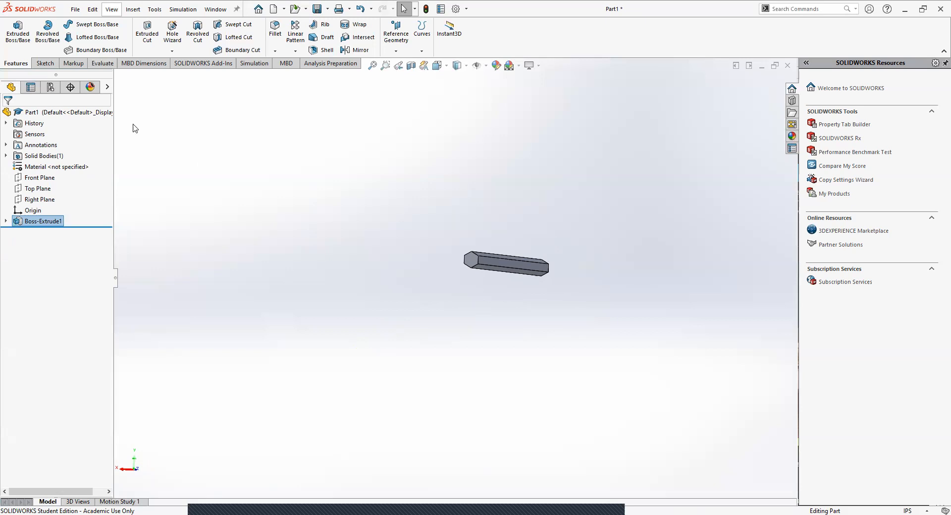
pyautogui.click(473, 264)
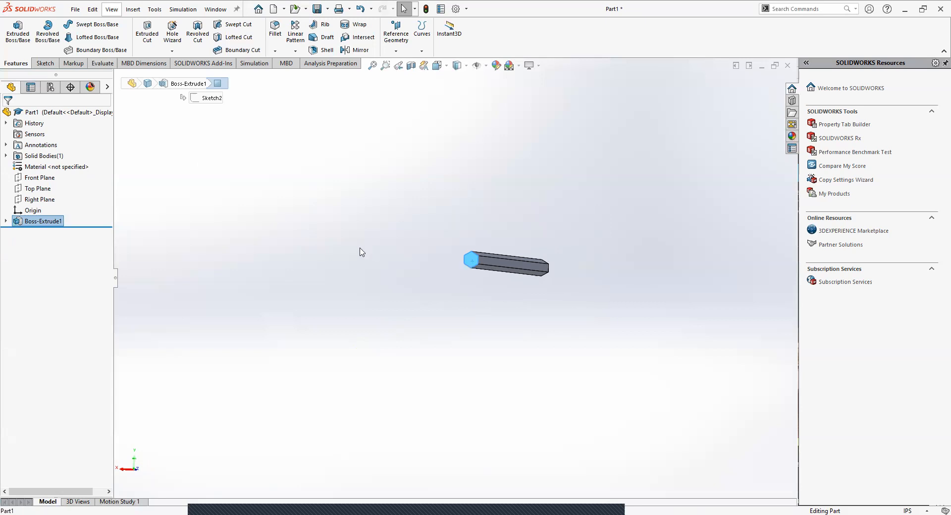
pyautogui.click(45, 64)
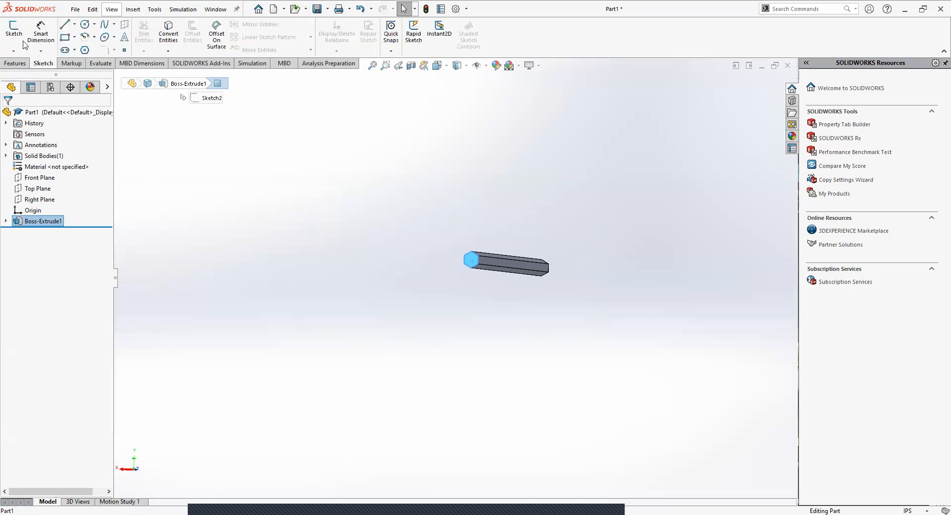
pyautogui.click(15, 30)
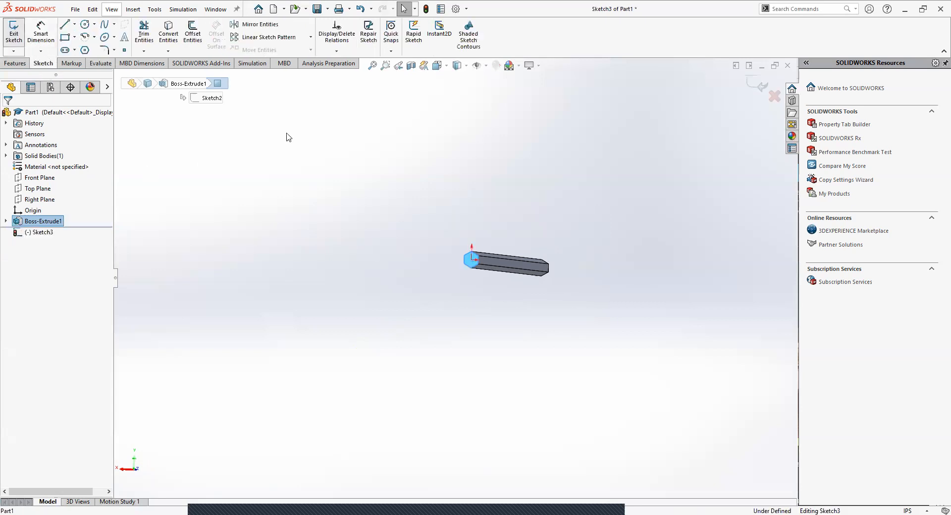
# Step: Sketch a circle about 0.28 in in diameter centred on the origin on the bar's hexagonal end face
pyautogui.scroll(-6, 452, 266)
pyautogui.moveTo(528, 261); pyautogui.dragTo(569, 277, button='middle')
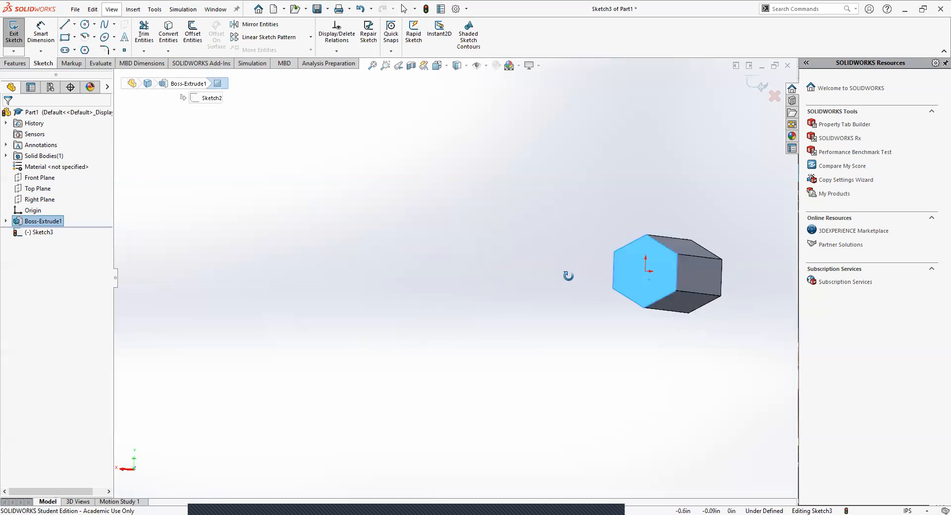
pyautogui.click(85, 25)
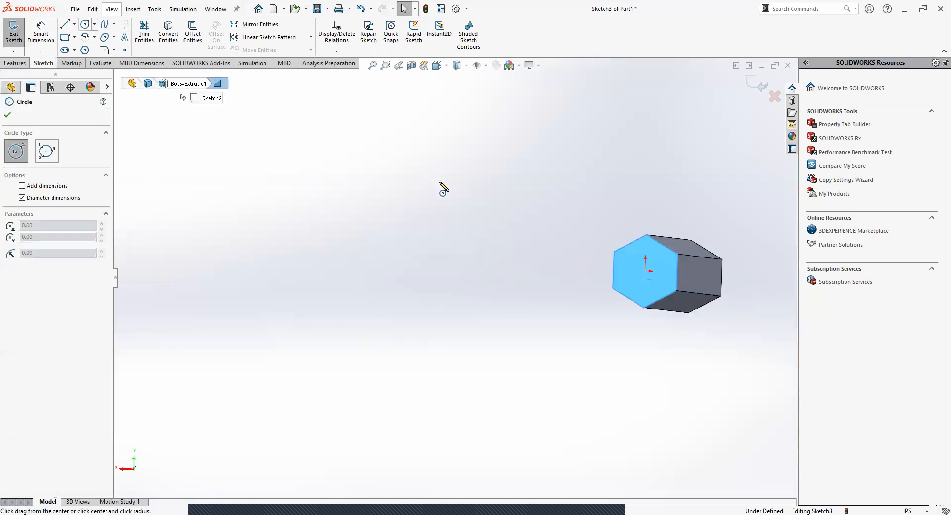
pyautogui.click(645, 271)
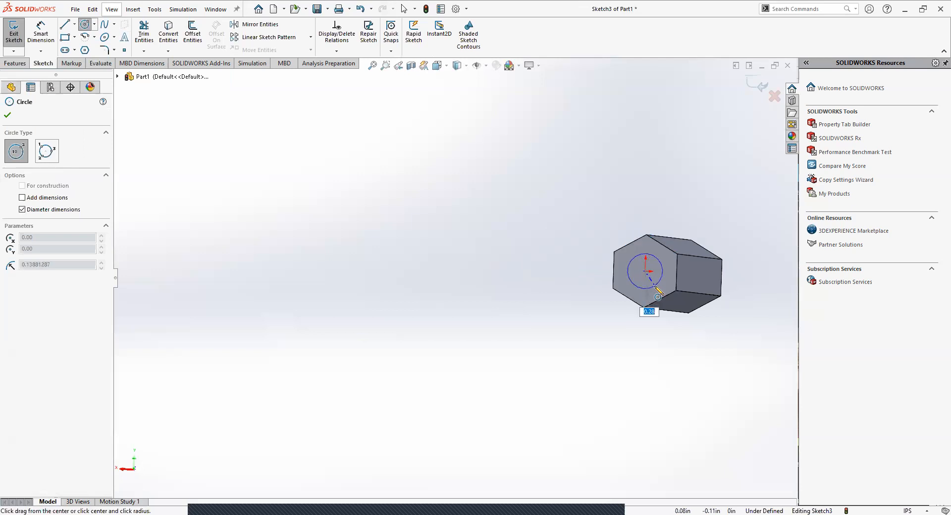
pyautogui.click(655, 285)
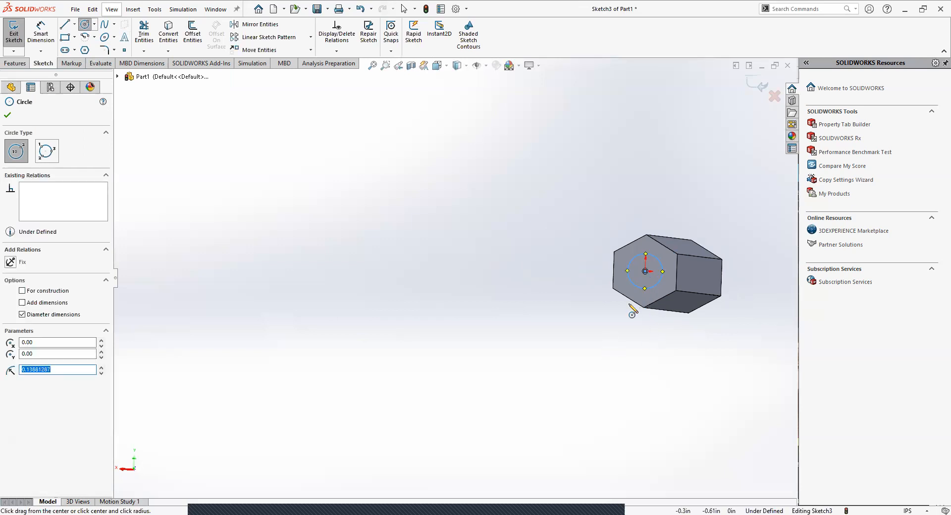
pyautogui.press('Escape')
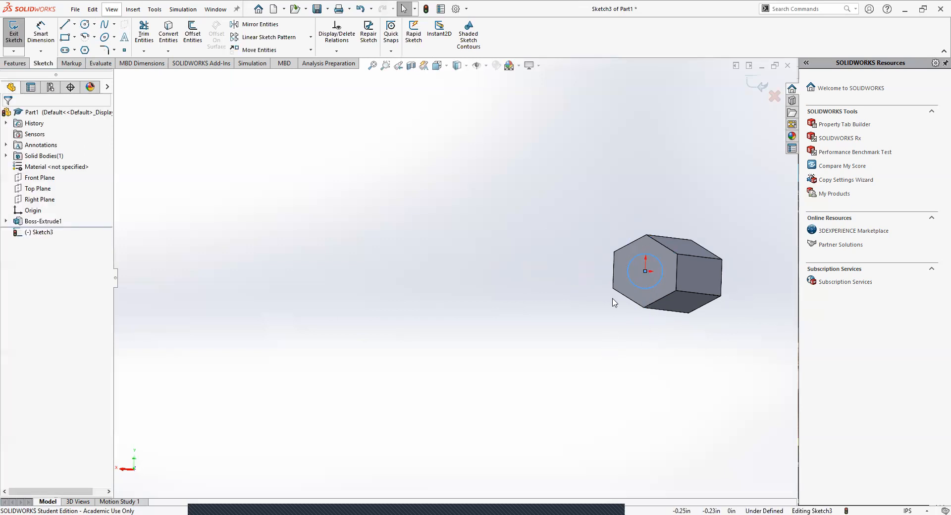
pyautogui.click(634, 285)
pyautogui.click(437, 275)
# Step: Add a diameter dimension of 0.201 in to the circle on the end face
pyautogui.moveTo(688, 348); pyautogui.dragTo(672, 326, button='middle')
pyautogui.scroll(-3, 679, 217)
pyautogui.moveTo(658, 239); pyautogui.dragTo(629, 235, button='middle')
pyautogui.scroll(1, 628, 235)
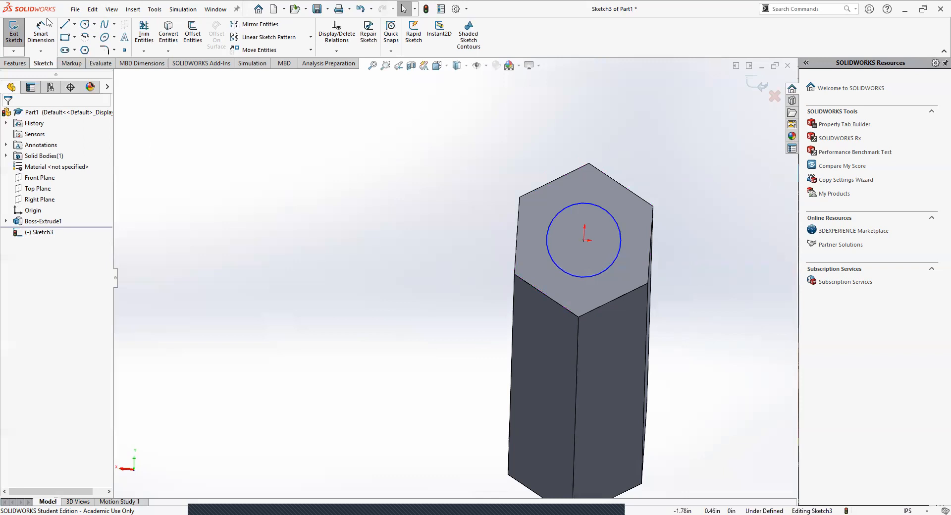
pyautogui.click(41, 32)
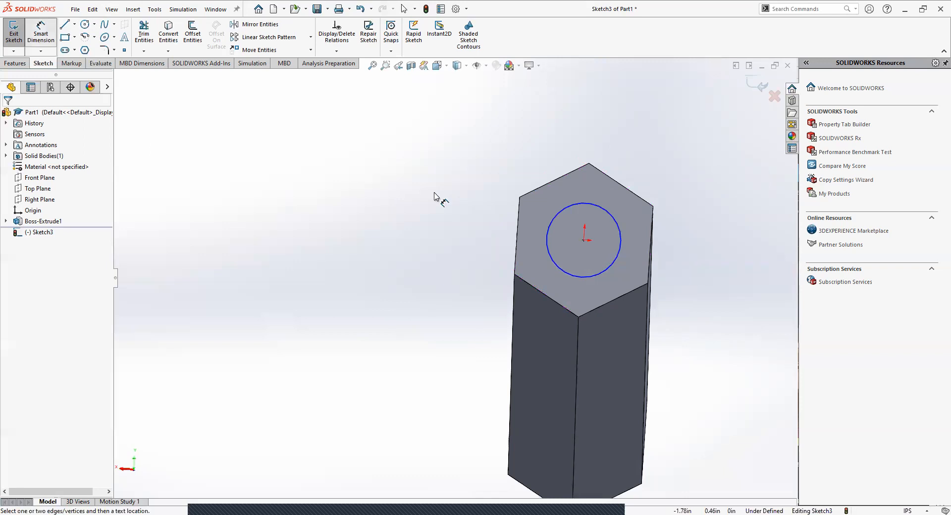
pyautogui.click(584, 276)
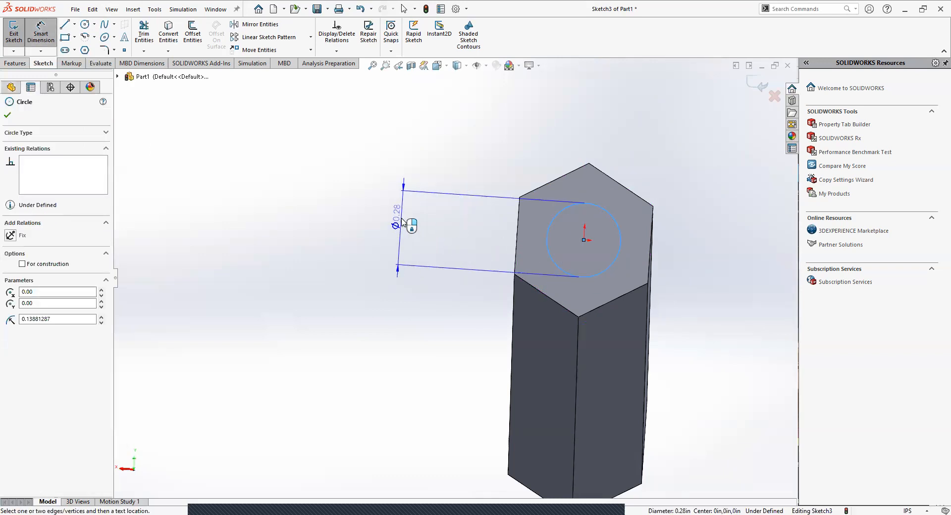
pyautogui.click(402, 223)
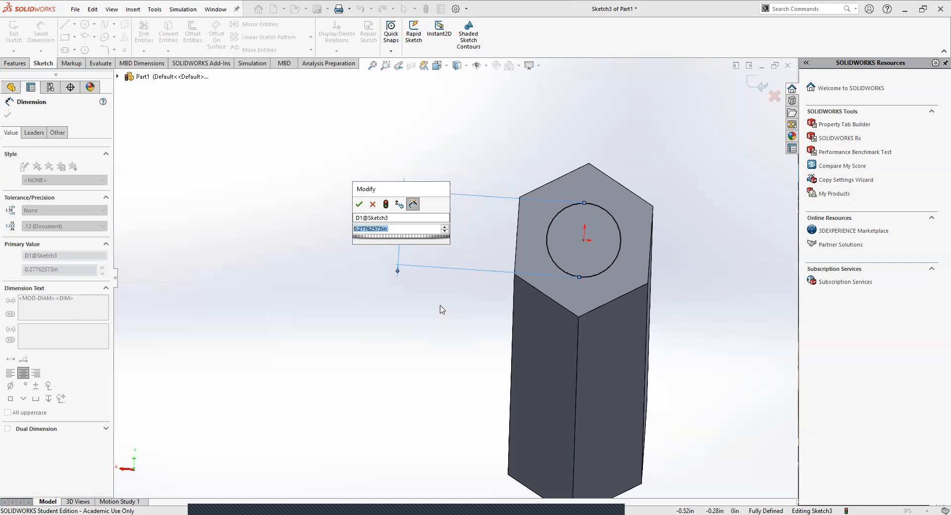
pyautogui.write('.')
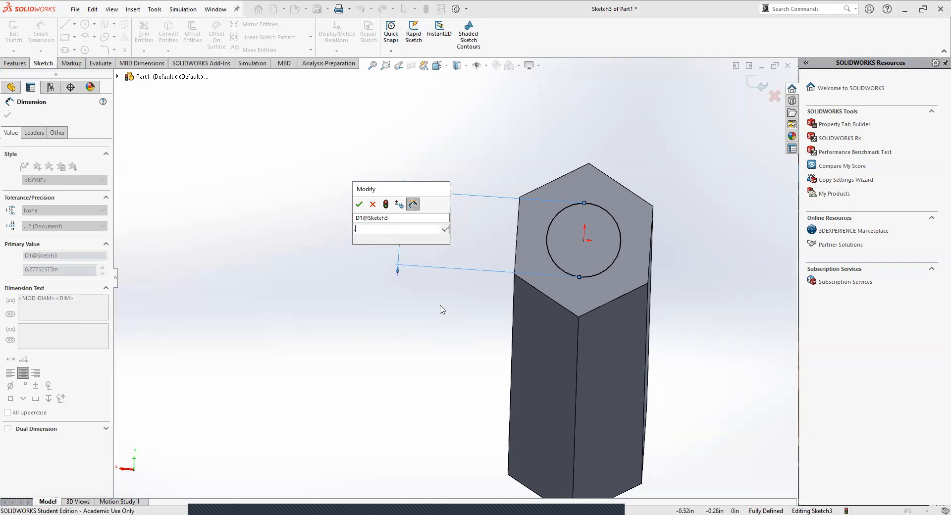
pyautogui.write('201')
pyautogui.press('Return')
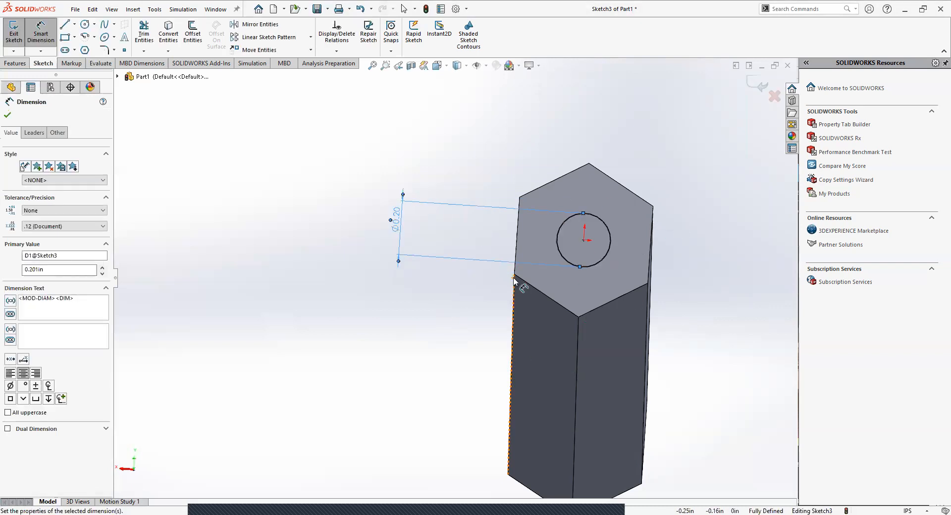
pyautogui.click(7, 115)
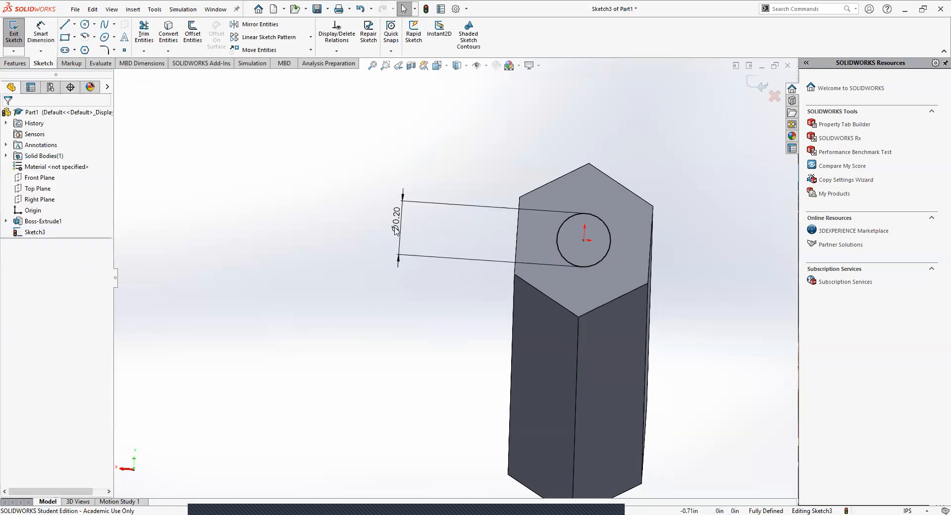
pyautogui.click(16, 63)
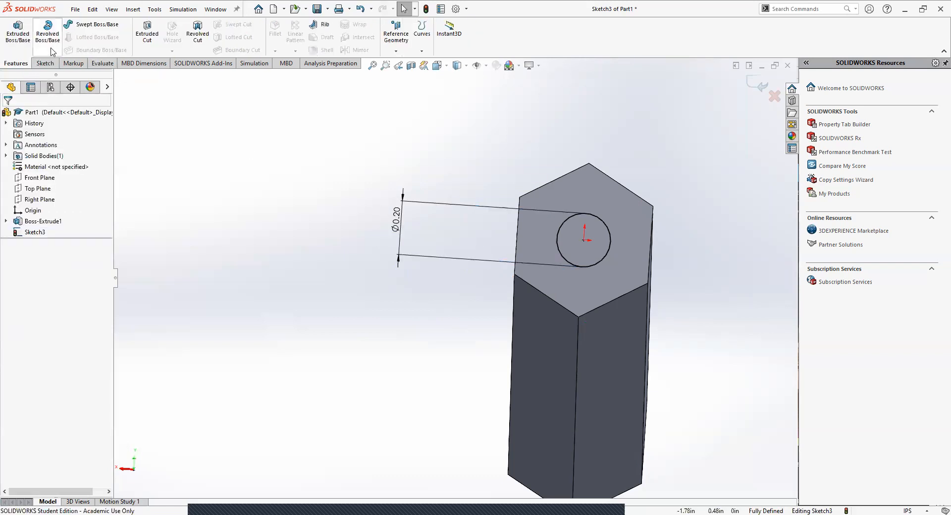
pyautogui.click(147, 40)
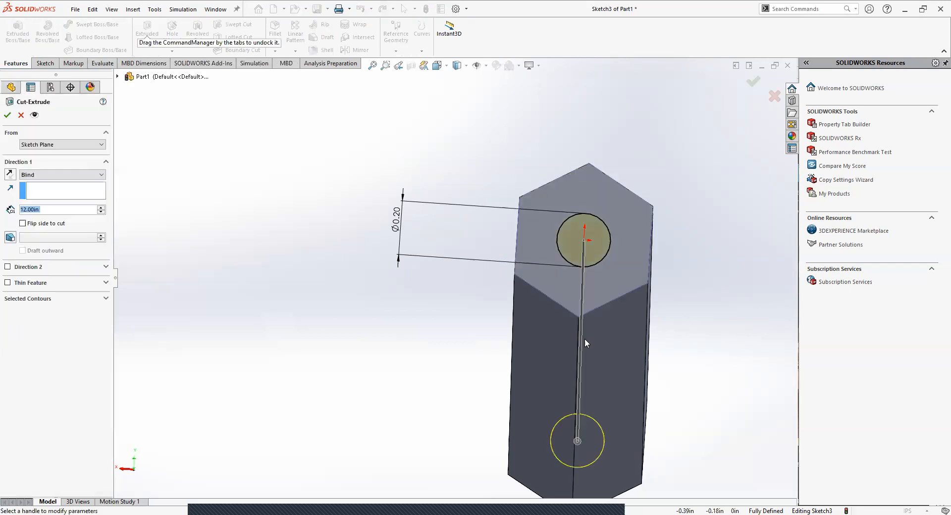
pyautogui.moveTo(427, 318); pyautogui.dragTo(208, 290, button='middle')
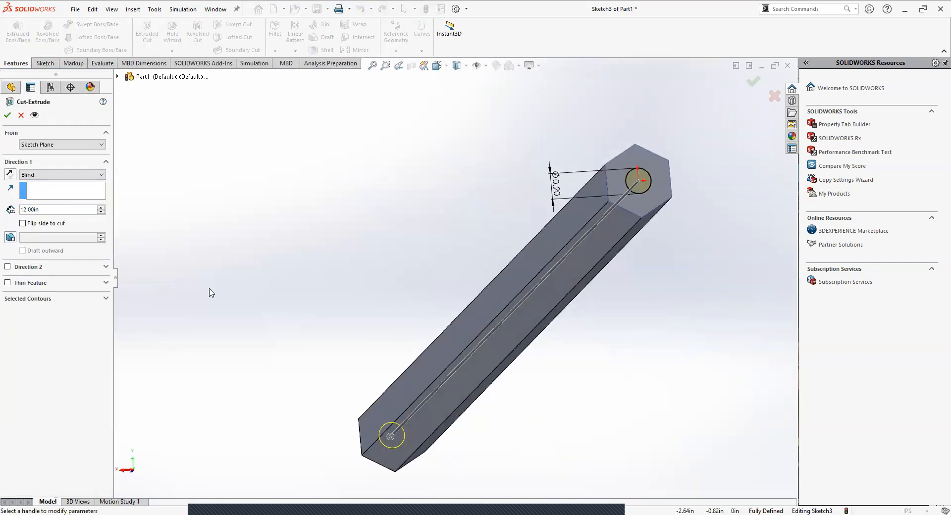
pyautogui.click(50, 209)
pyautogui.doubleClick(32, 209)
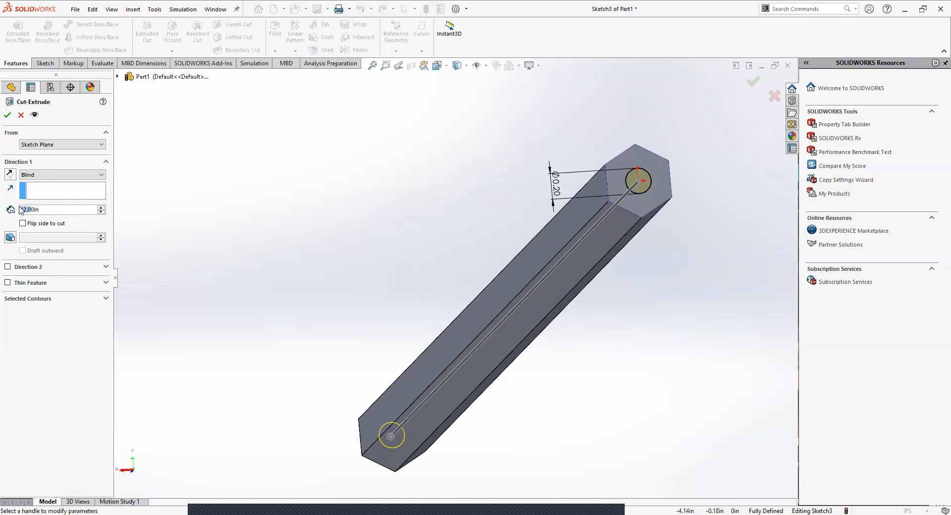
pyautogui.click(52, 212)
pyautogui.press('Left')
pyautogui.press('Left')
pyautogui.press('Left')
pyautogui.press('Left')
pyautogui.press('Left')
pyautogui.press('Delete')
pyautogui.press('Delete')
pyautogui.press('Delete')
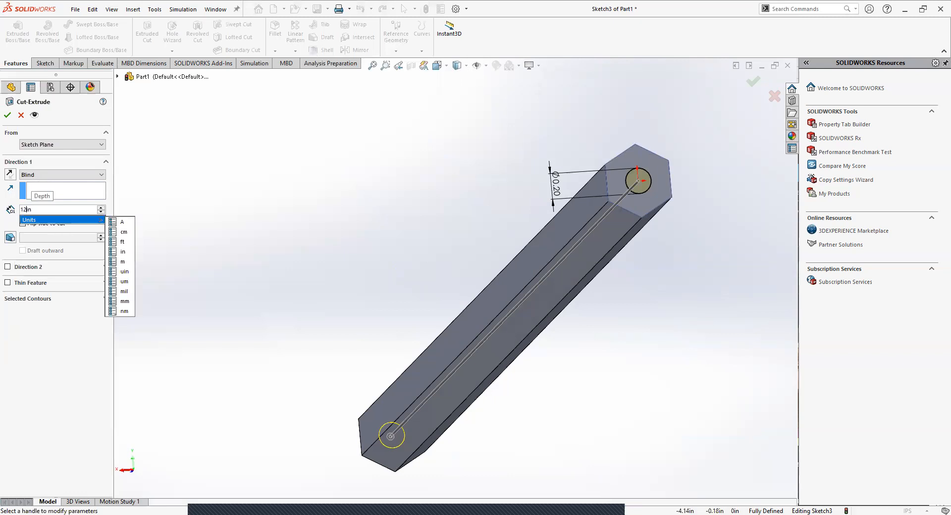
pyautogui.press('BackSpace')
pyautogui.press('BackSpace')
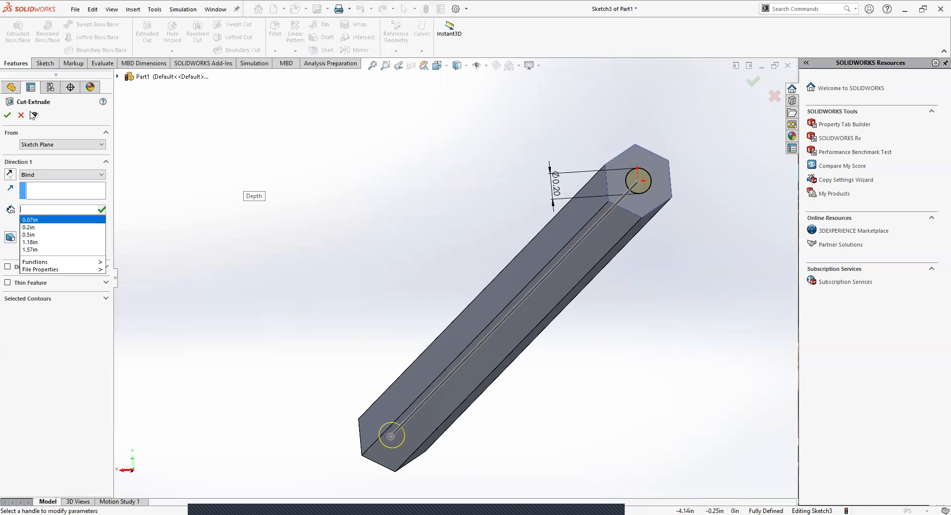
pyautogui.click(20, 115)
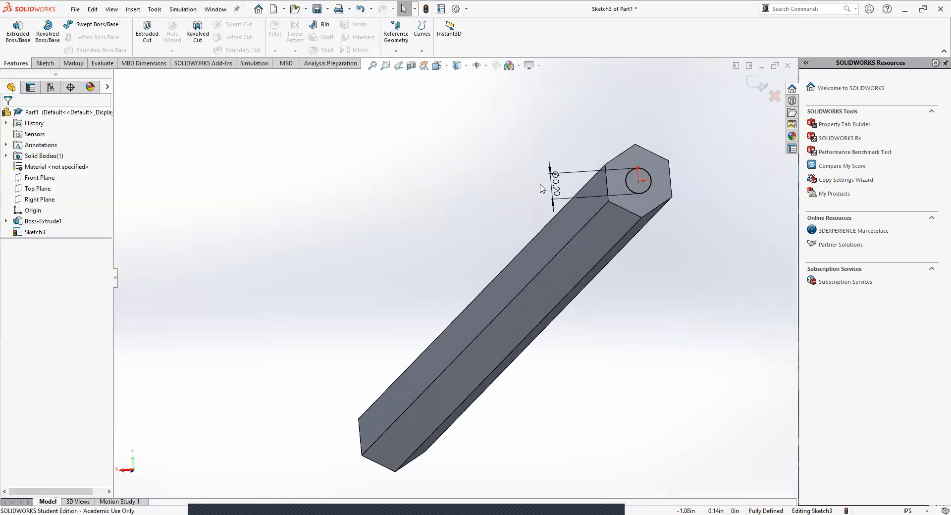
# Step: Set the diameter dimension of the end-face circle to 0.2 in
pyautogui.doubleClick(555, 187)
pyautogui.write('.2')
pyautogui.press('Return')
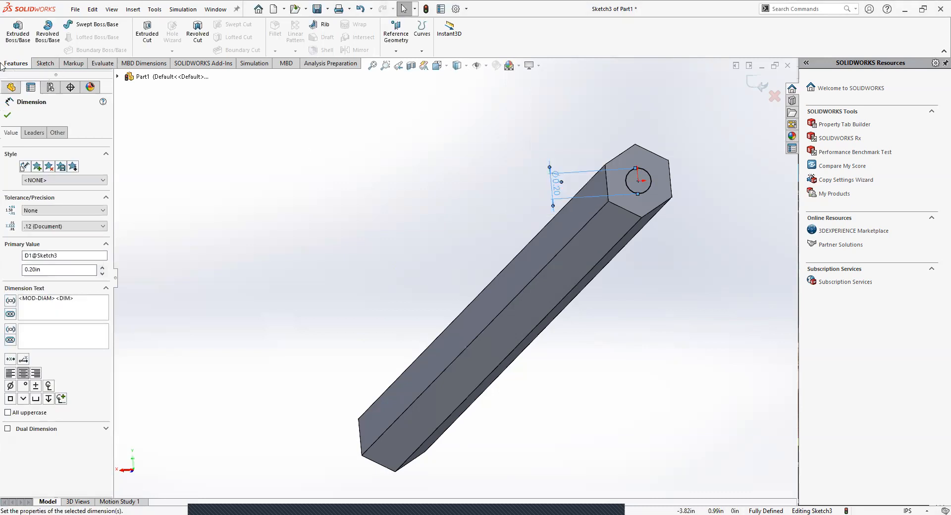
# Step: Cut the circle into the bar as a blind Extruded Cut with a depth of 1 in
pyautogui.click(143, 32)
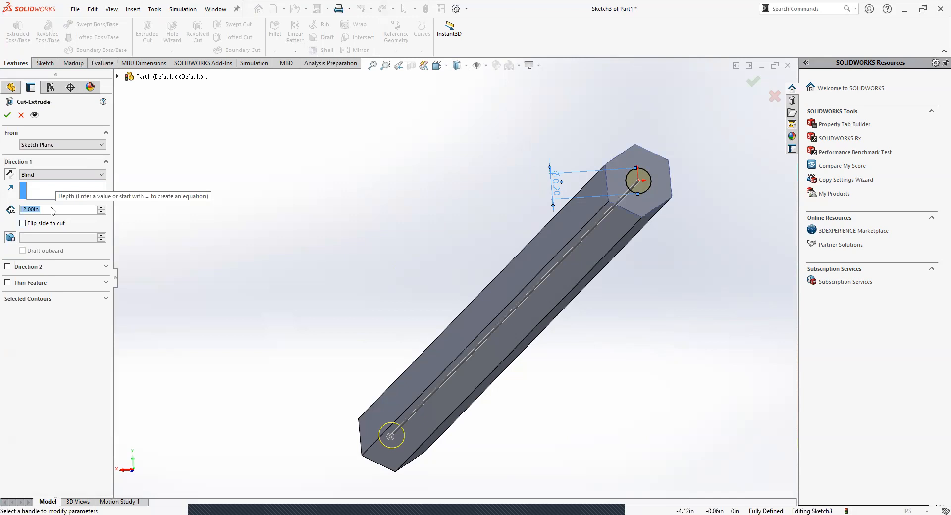
pyautogui.moveTo(423, 320); pyautogui.dragTo(499, 273, button='middle')
pyautogui.scroll(5, 503, 325)
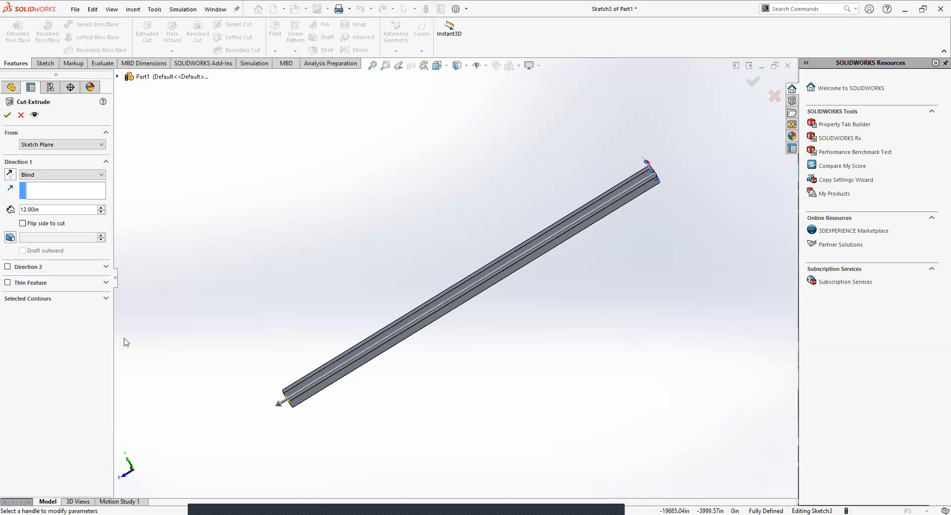
pyautogui.click(26, 210)
pyautogui.press('BackSpace')
pyautogui.press('BackSpace')
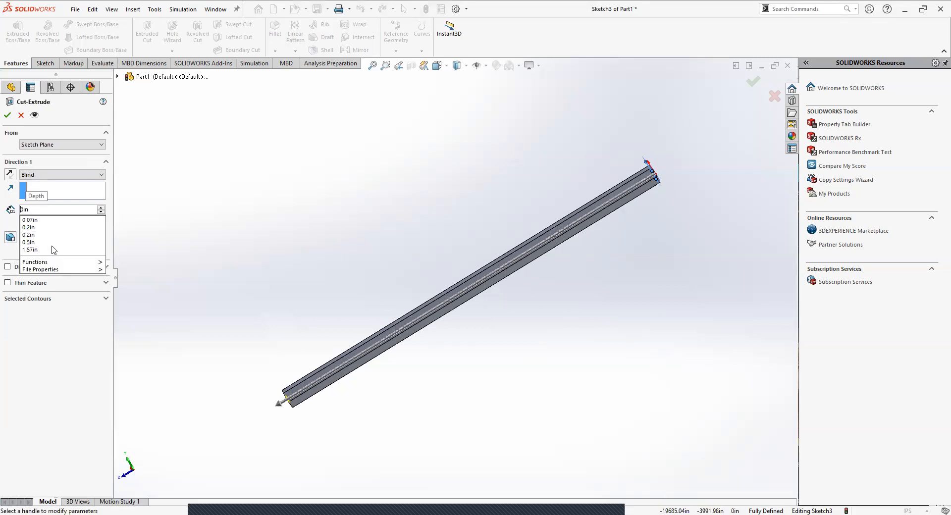
pyautogui.write('.5')
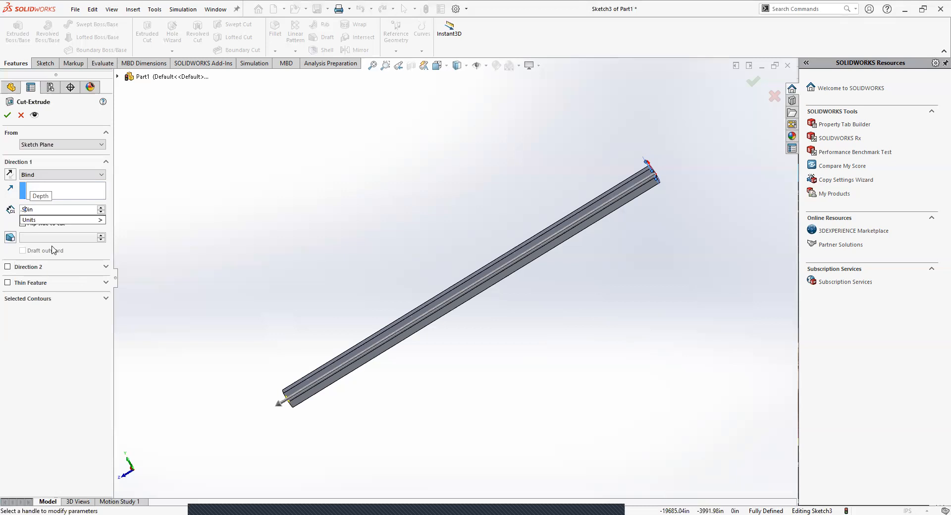
pyautogui.press('Return')
pyautogui.scroll(-3, 658, 181)
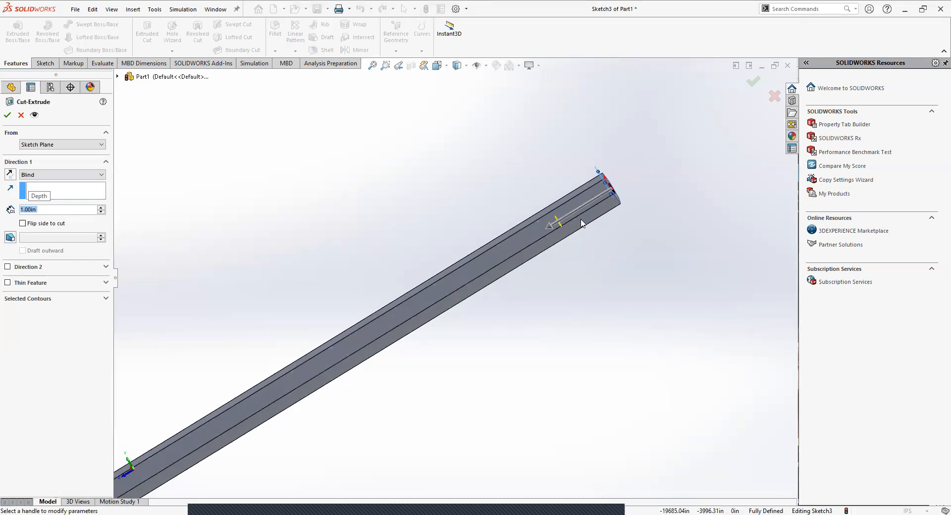
pyautogui.moveTo(533, 269); pyautogui.dragTo(553, 305, button='middle')
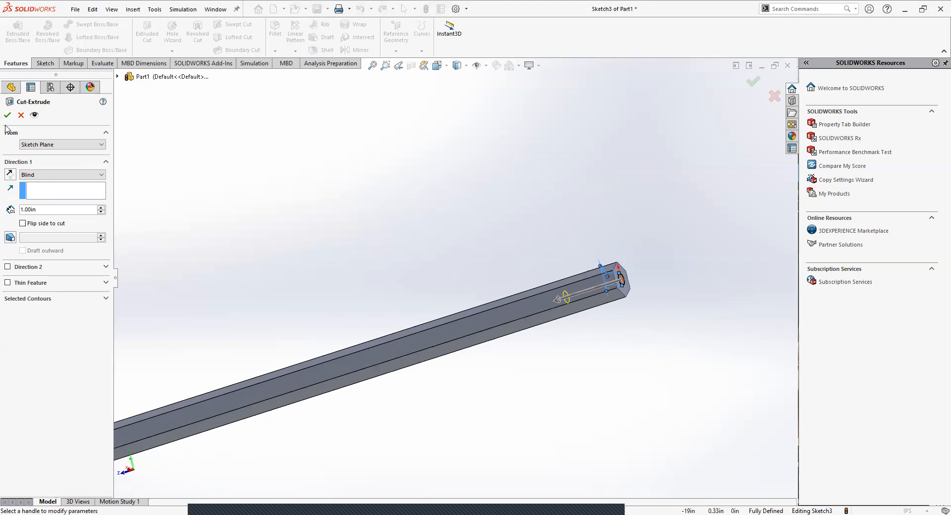
pyautogui.moveTo(539, 362); pyautogui.dragTo(599, 341, button='middle')
pyautogui.scroll(4, 576, 333)
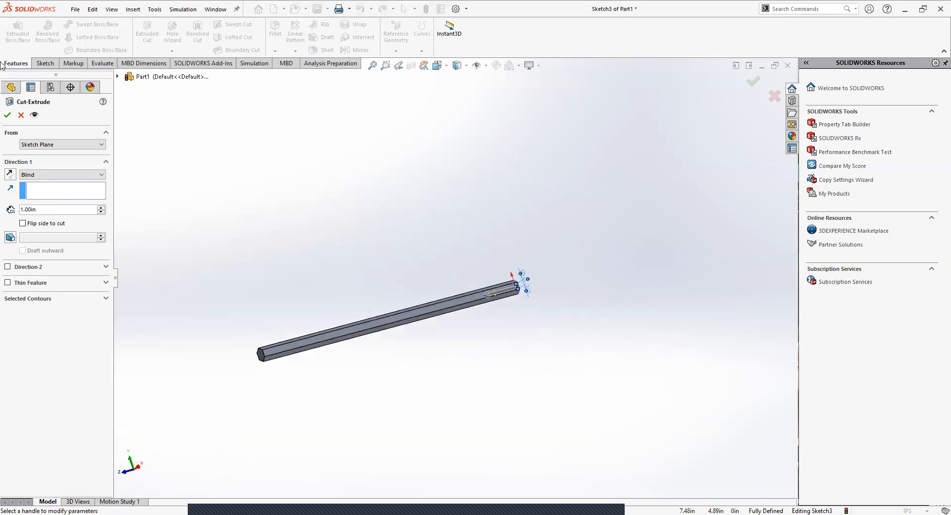
pyautogui.click(7, 117)
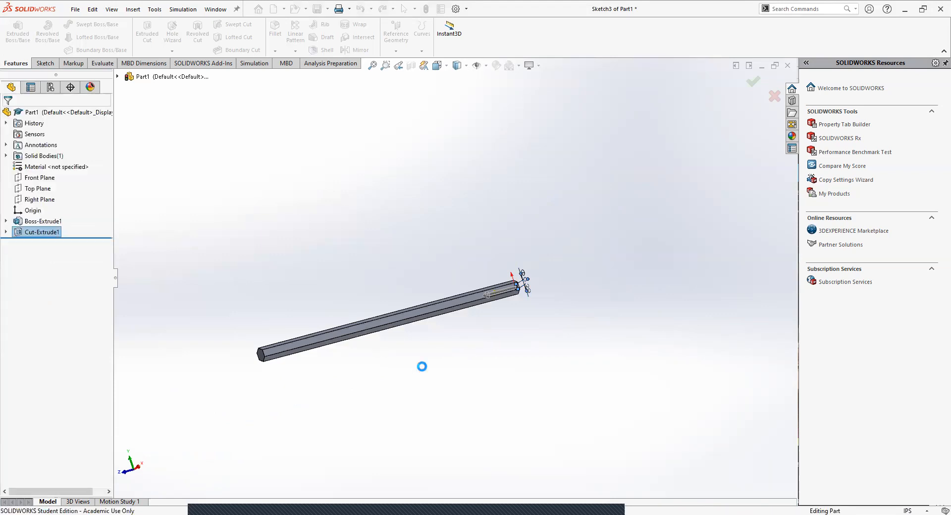
# Step: Examine both ends of the bar, the hole in its end face and the circle sketch belonging to the extruded cut
pyautogui.moveTo(467, 350); pyautogui.dragTo(386, 421, button='middle')
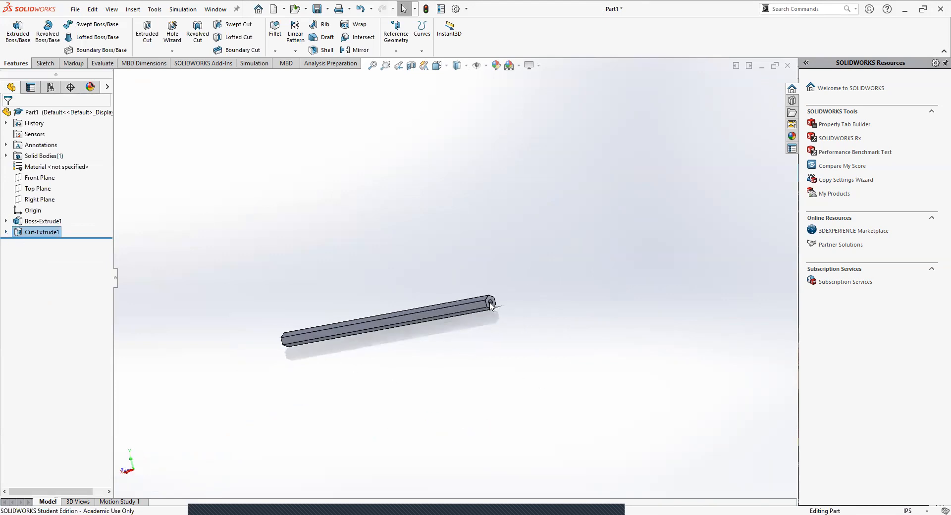
pyautogui.moveTo(253, 346); pyautogui.dragTo(312, 329, button='middle')
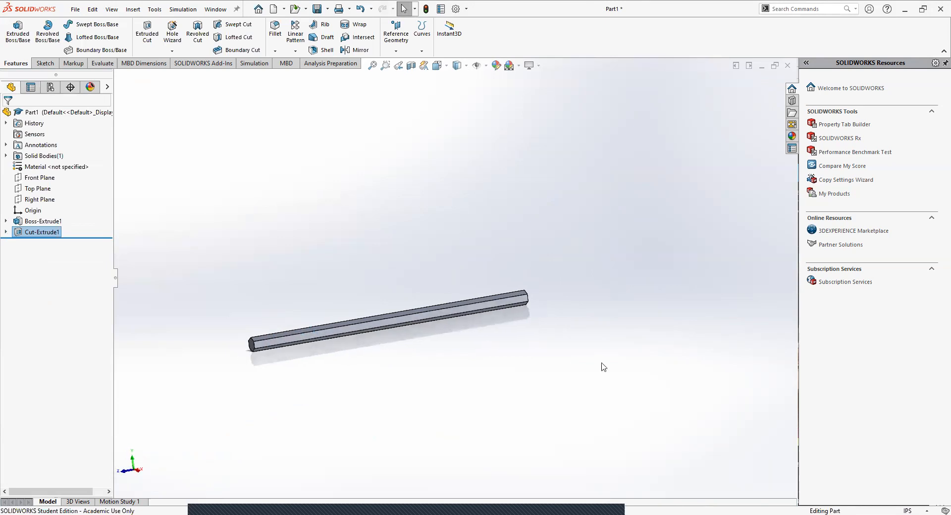
pyautogui.scroll(-3, 535, 287)
pyautogui.moveTo(407, 331); pyautogui.dragTo(351, 345, button='middle')
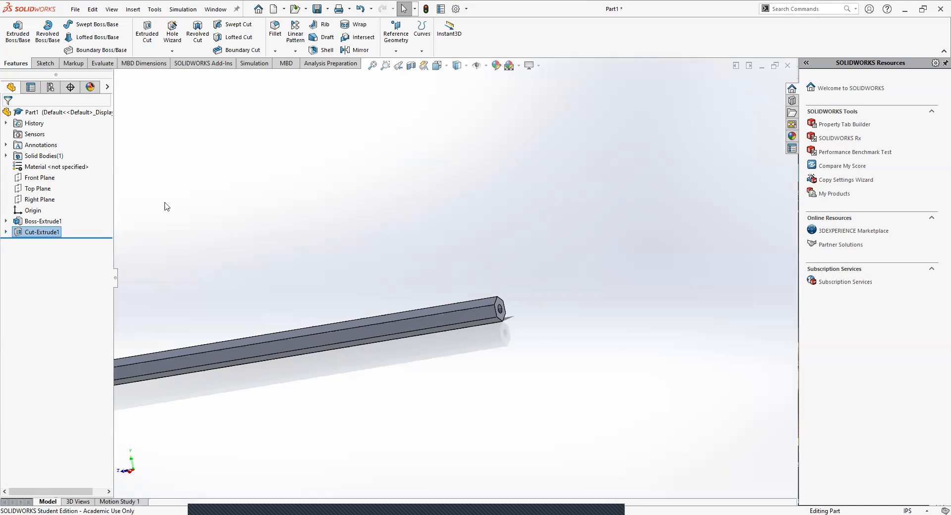
pyautogui.click(5, 231)
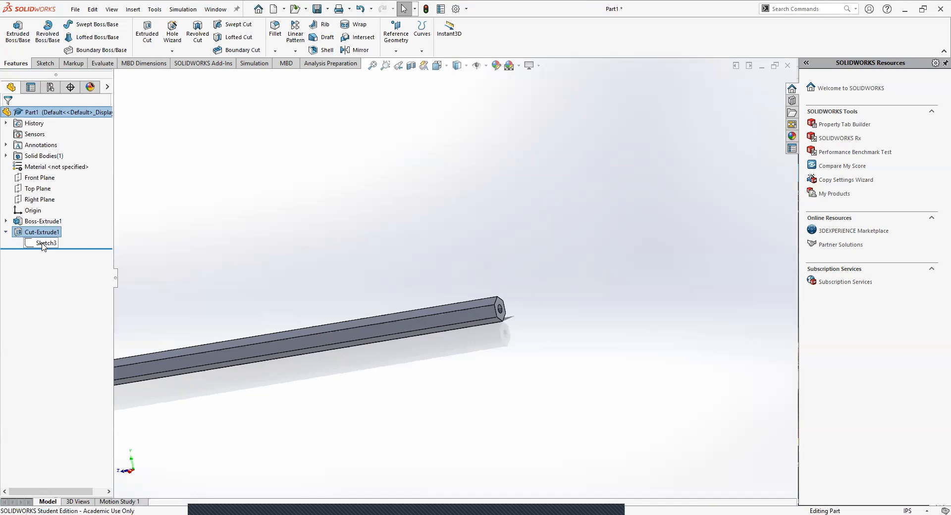
pyautogui.scroll(2, 348, 329)
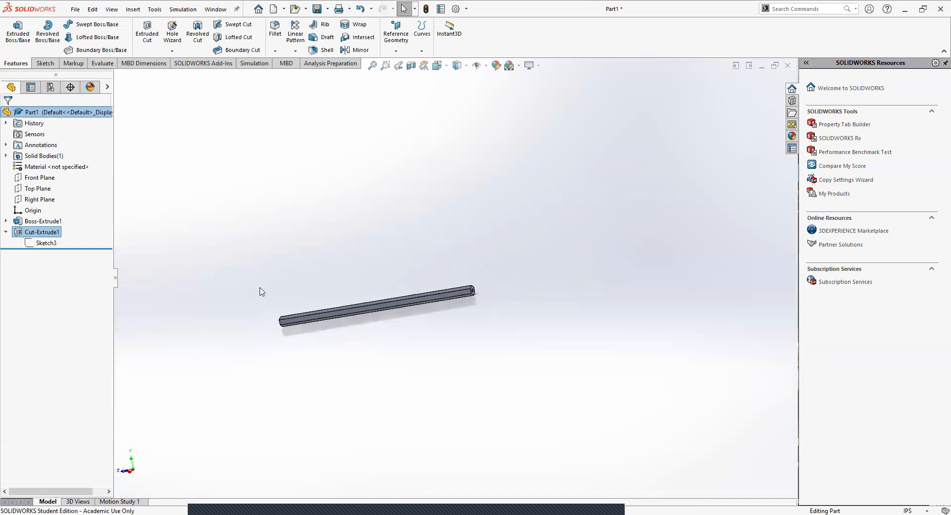
pyautogui.scroll(-3, 289, 266)
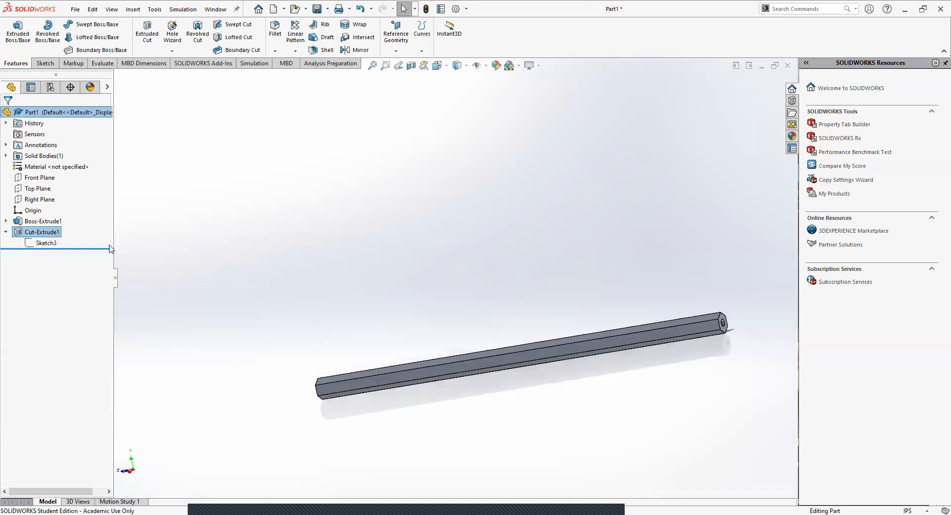
pyautogui.click(6, 232)
pyautogui.click(6, 232)
pyautogui.click(46, 243)
pyautogui.moveTo(537, 389)
pyautogui.mouseDown(button='middle')
pyautogui.moveTo(510, 387)
pyautogui.moveTo(621, 331)
pyautogui.mouseUp(button='middle')
pyautogui.scroll(-3, 584, 315)
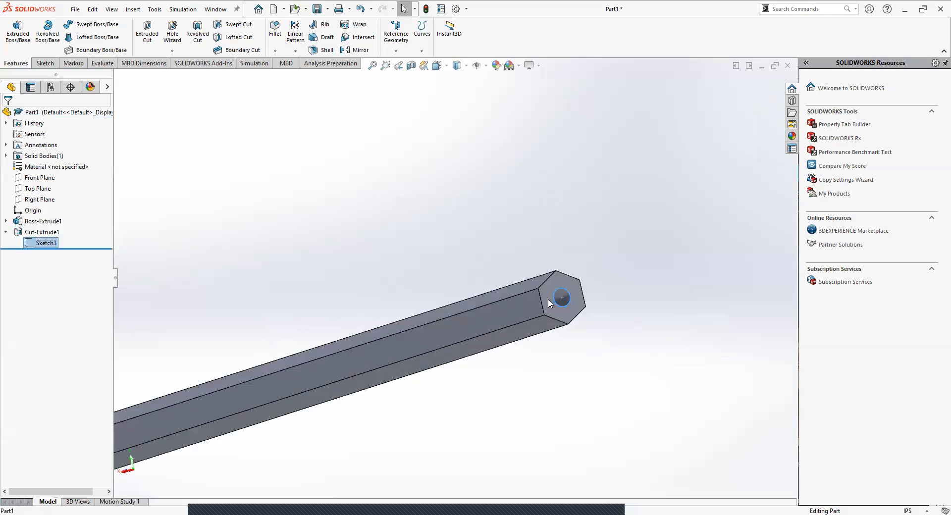
pyautogui.scroll(-2, 552, 293)
pyautogui.scroll(2, 552, 292)
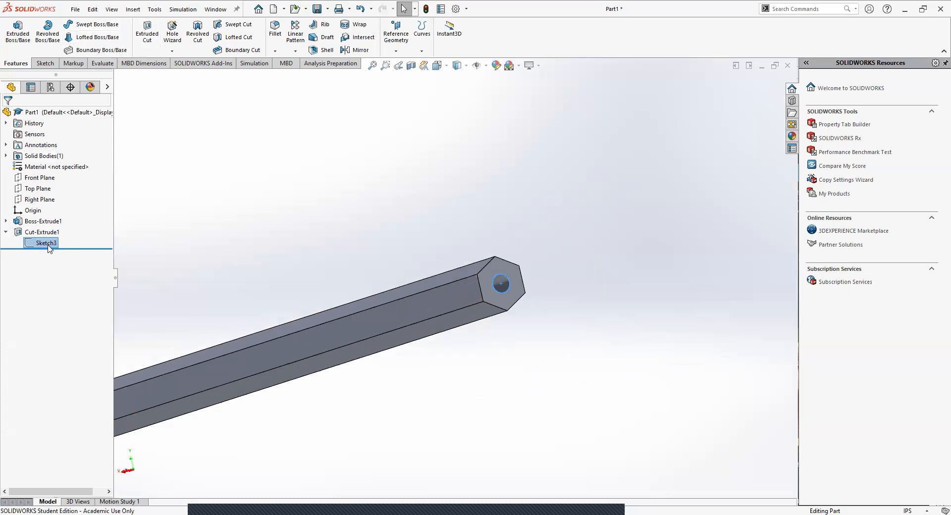
# Step: Start an Extruded Cut from the existing circle sketch, with Surface/Face/Plane as start condition and the bar's opposite end face as the start
pyautogui.click(147, 33)
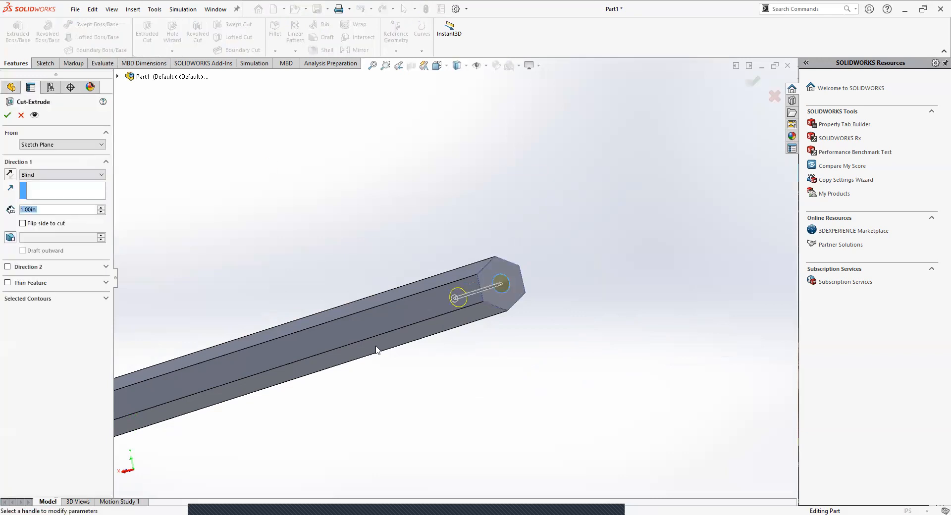
pyautogui.scroll(4, 374, 350)
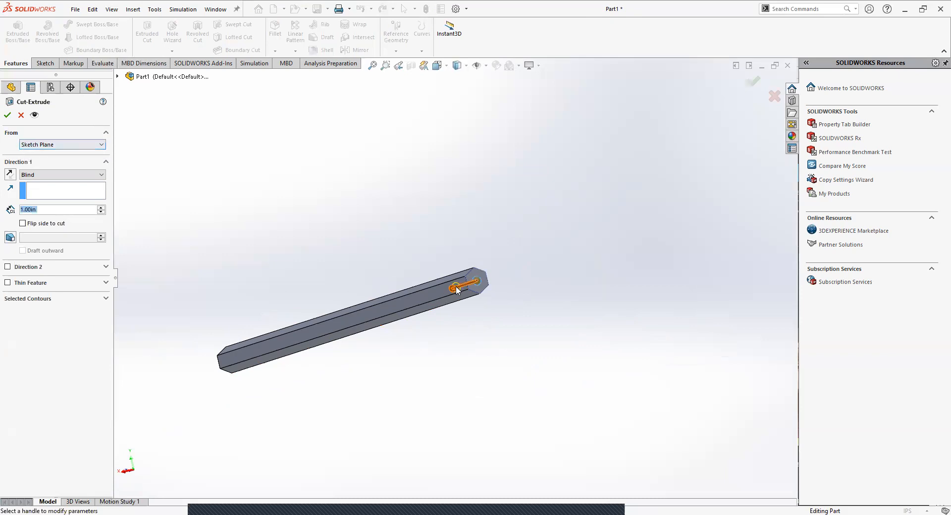
pyautogui.scroll(-5, 455, 287)
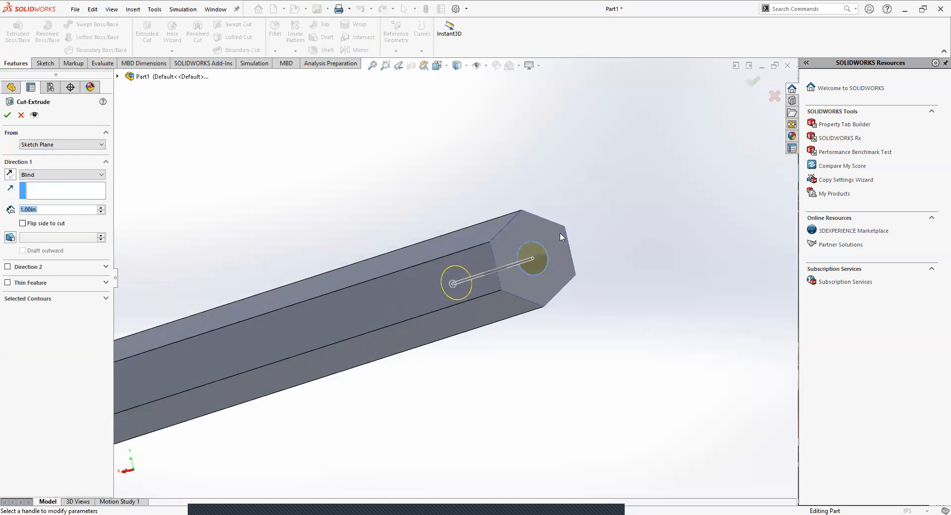
pyautogui.click(76, 145)
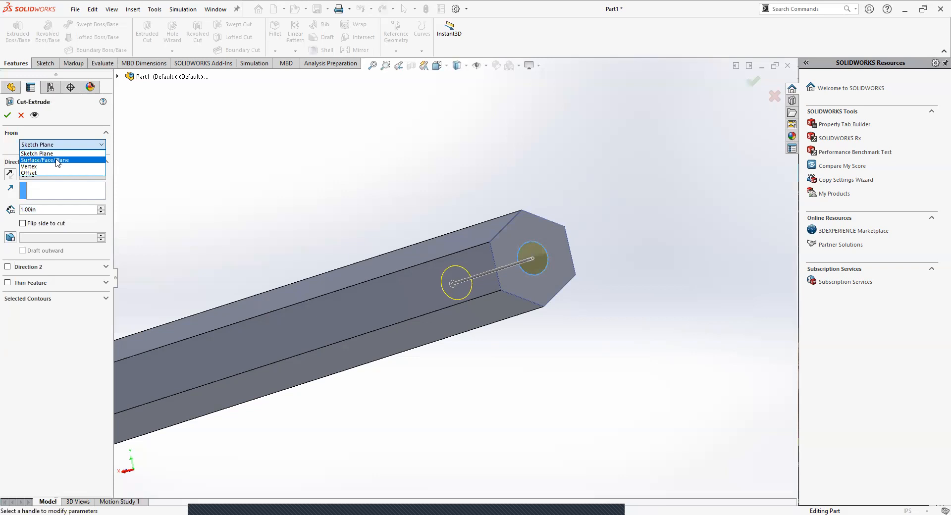
pyautogui.click(58, 161)
pyautogui.scroll(6, 357, 240)
pyautogui.moveTo(348, 341); pyautogui.dragTo(399, 315, button='middle')
pyautogui.scroll(-5, 400, 317)
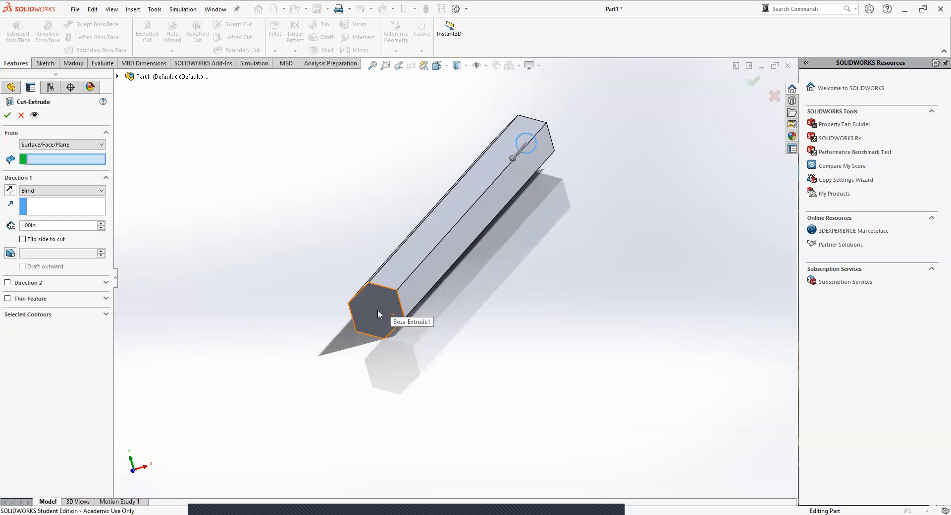
pyautogui.click(378, 313)
pyautogui.moveTo(382, 354); pyautogui.dragTo(335, 366, button='middle')
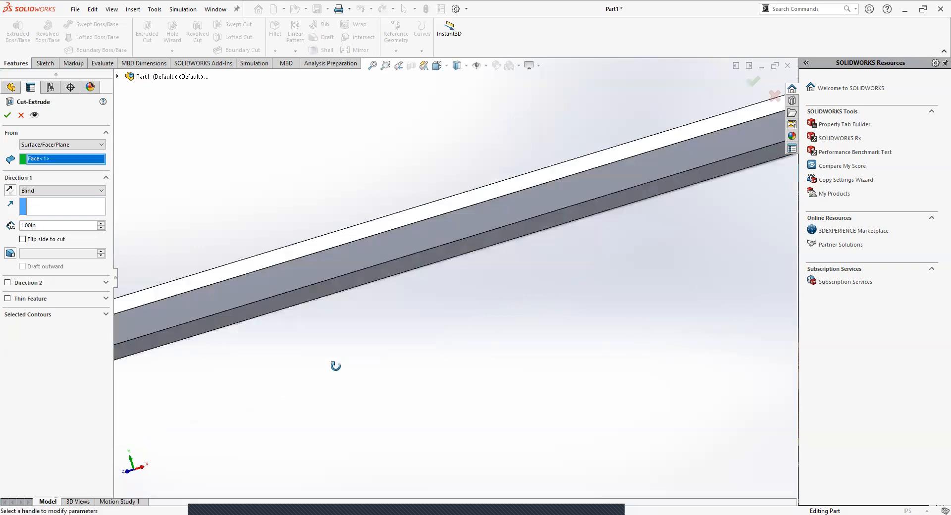
# Step: Reverse the cut direction into the bar and complete the blind hole with a depth of 1 in
pyautogui.scroll(4, 184, 347)
pyautogui.scroll(-1, 178, 325)
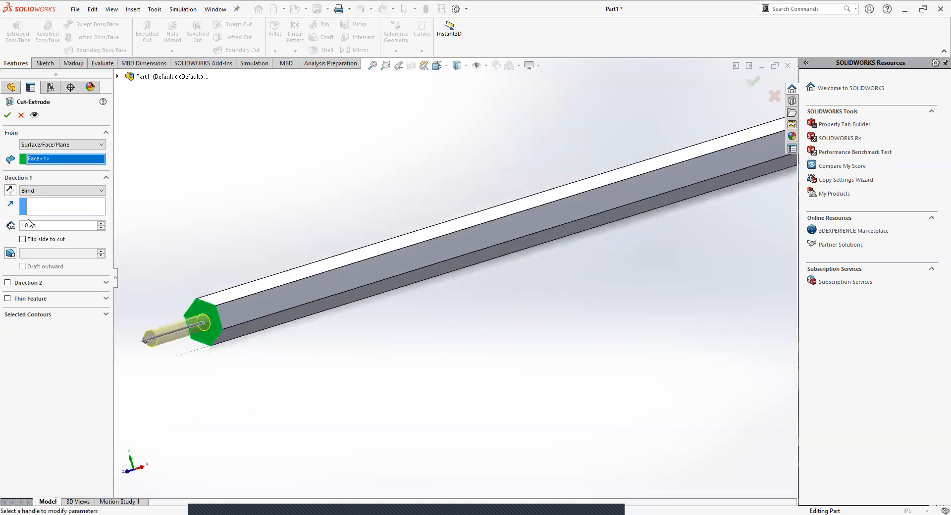
pyautogui.click(10, 190)
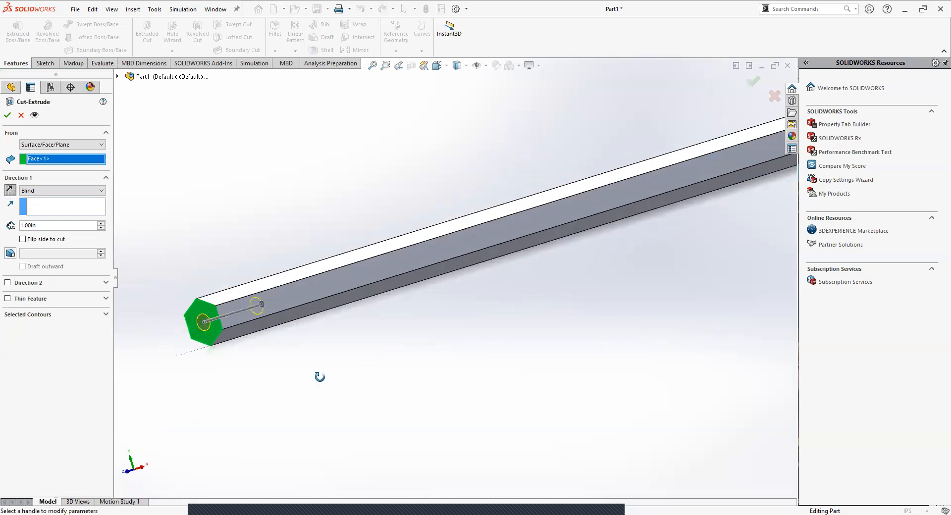
pyautogui.moveTo(320, 377); pyautogui.dragTo(259, 352, button='middle')
pyautogui.scroll(3, 263, 342)
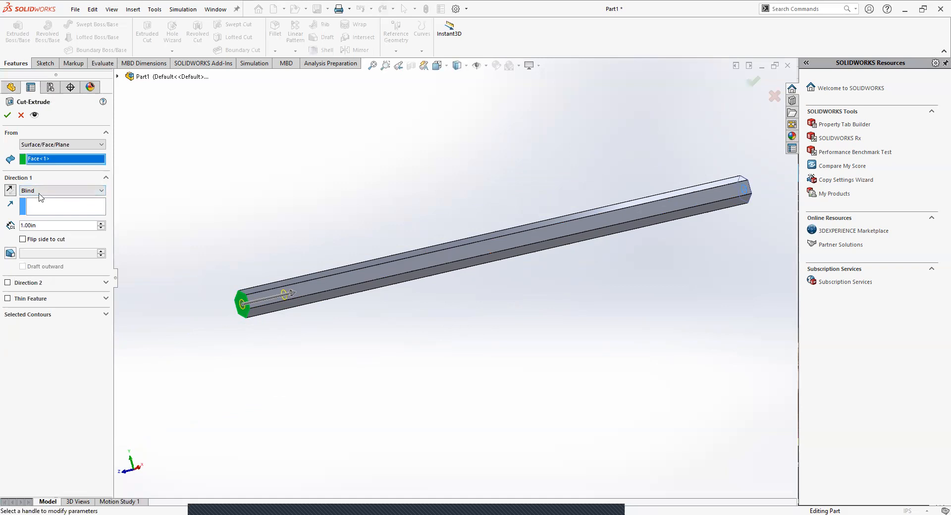
pyautogui.click(7, 116)
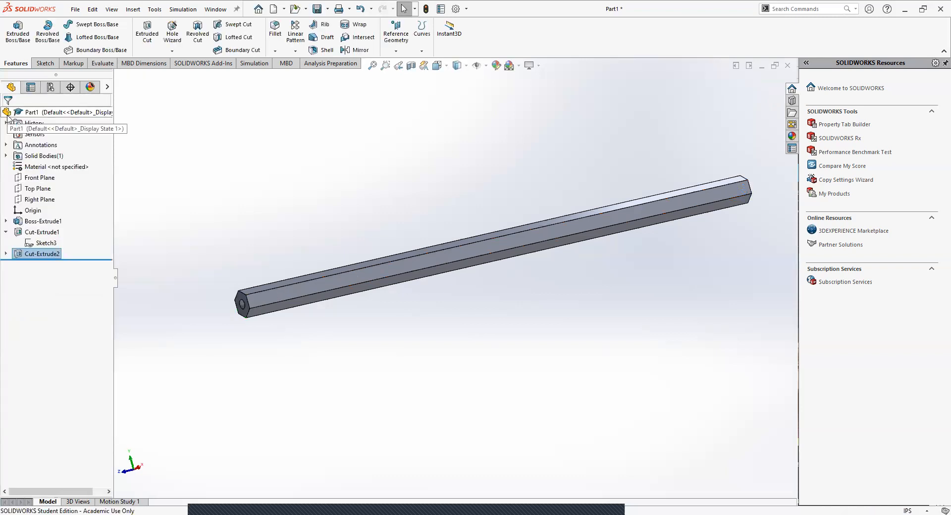
pyautogui.click(6, 232)
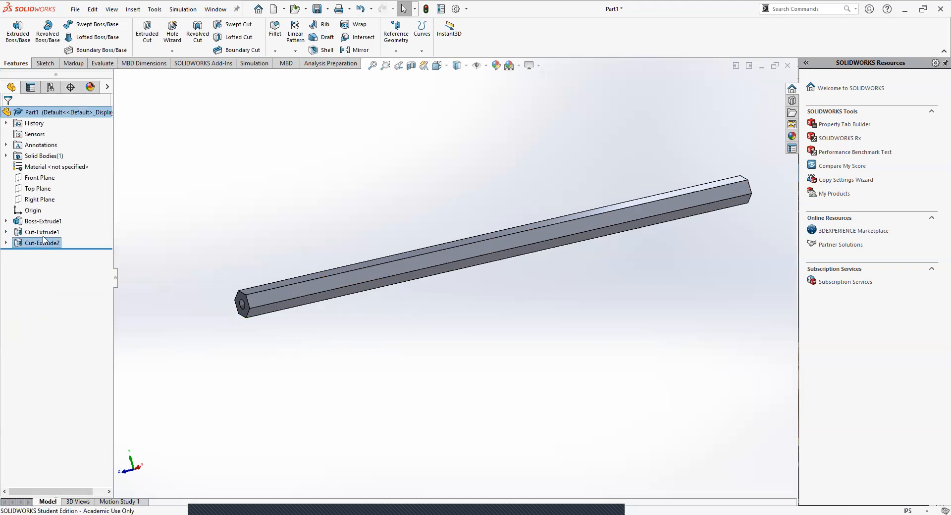
pyautogui.click(243, 250)
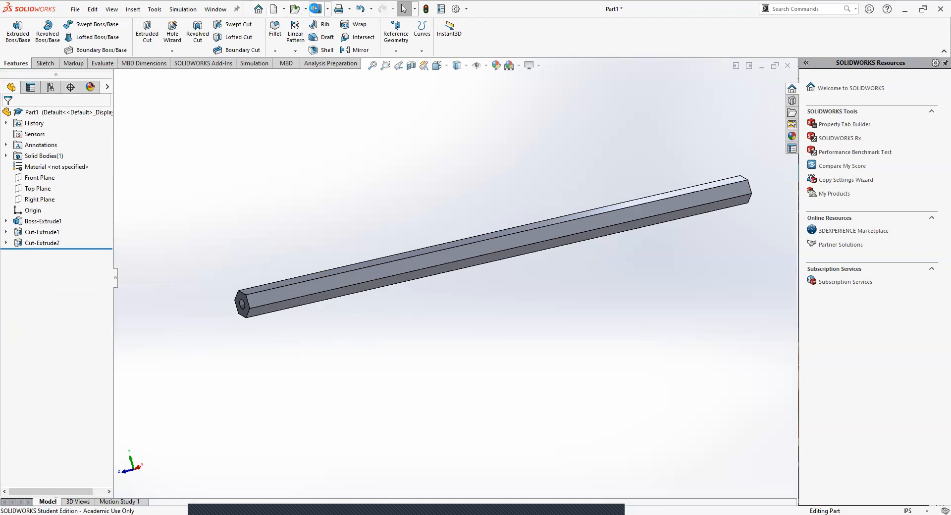
# Step: Start saving the part and choose the Classnotes folder on the Desktop as its location
pyautogui.click(315, 9)
pyautogui.scroll(-8, 337, 277)
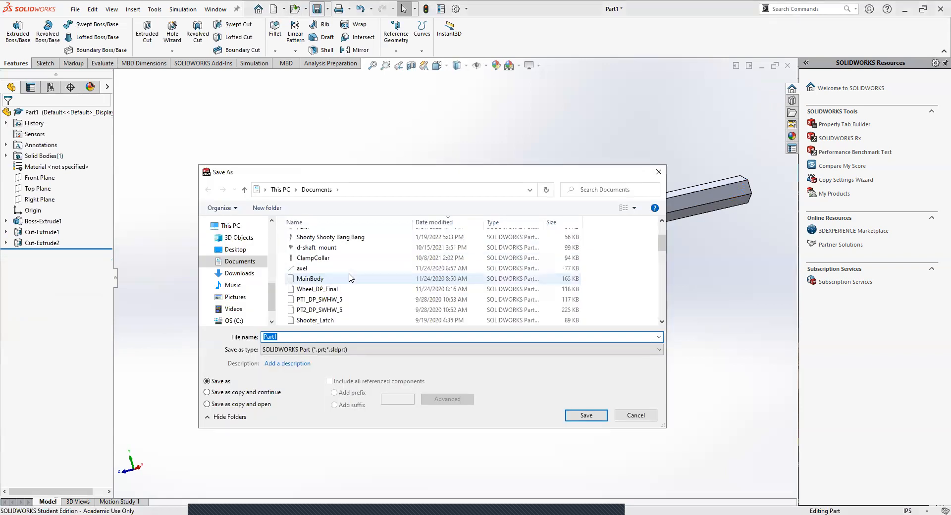
pyautogui.click(235, 249)
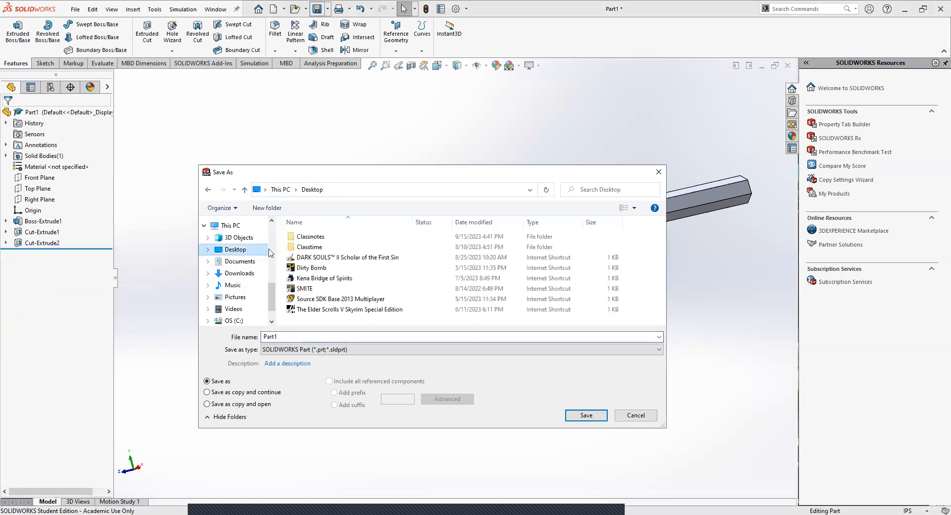
pyautogui.doubleClick(311, 237)
pyautogui.click(322, 243)
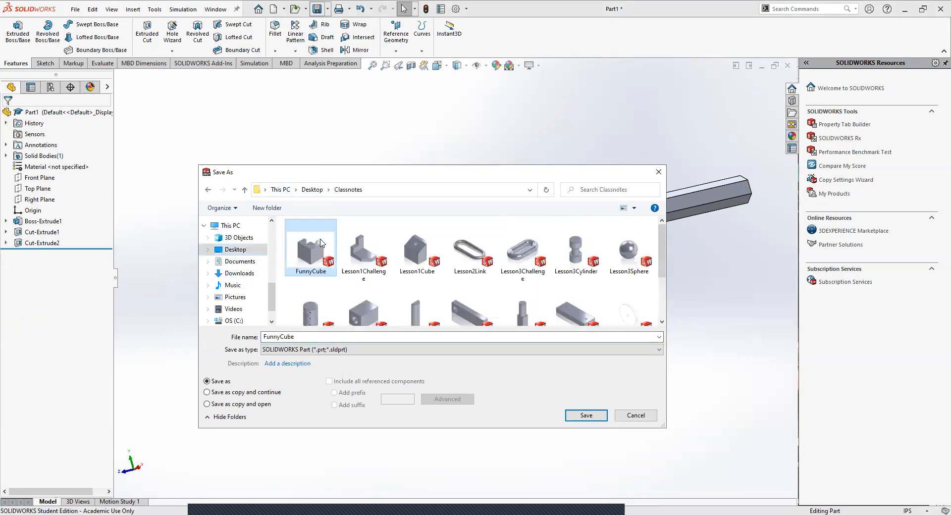
# Step: Name the part file Lesson8HexShaft and save it as a SOLIDWORKS Part
pyautogui.click(462, 261)
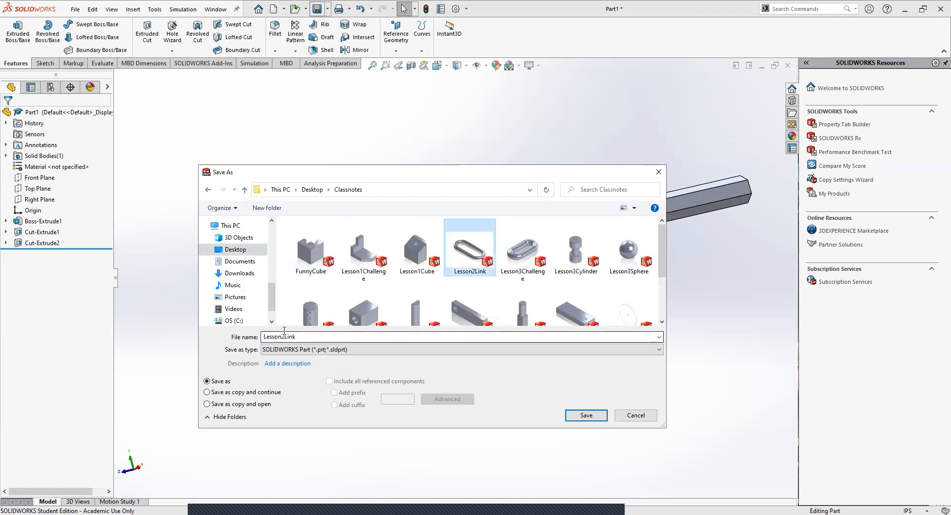
pyautogui.doubleClick(300, 336)
pyautogui.click(300, 336)
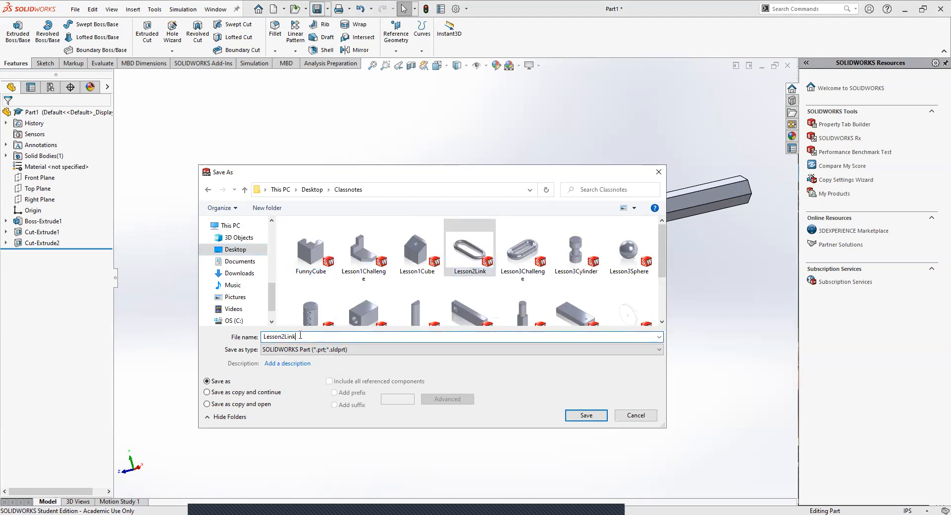
pyautogui.press('BackSpace')
pyautogui.press('BackSpace')
pyautogui.press('BackSpace')
pyautogui.press('BackSpace')
pyautogui.press('BackSpace')
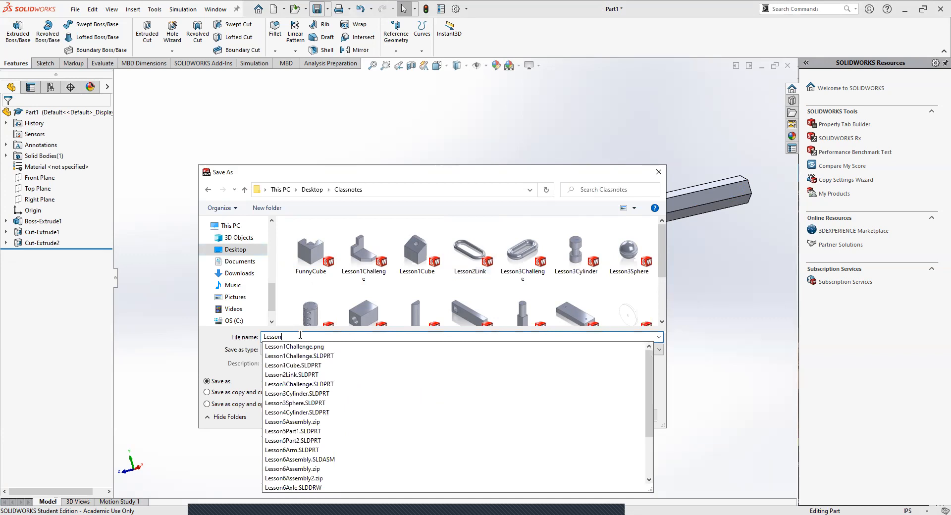
pyautogui.write('8')
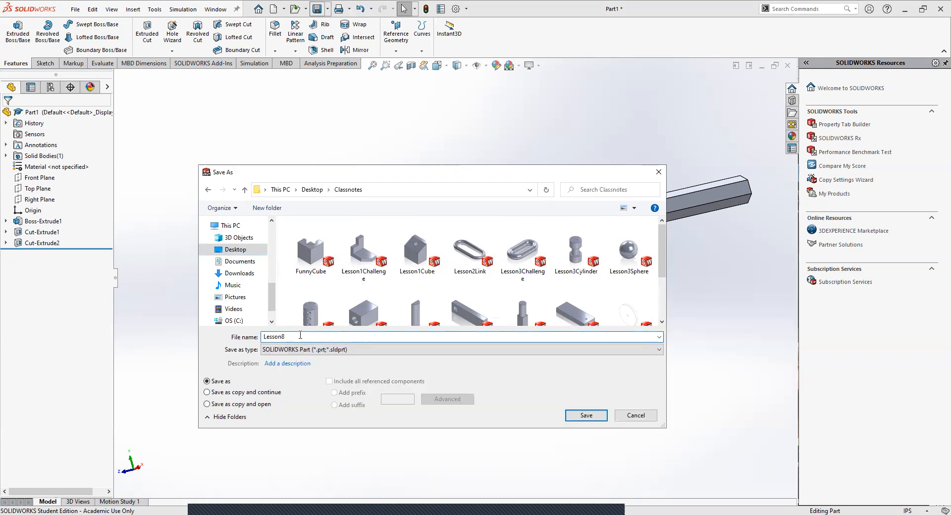
pyautogui.write('HexShaft')
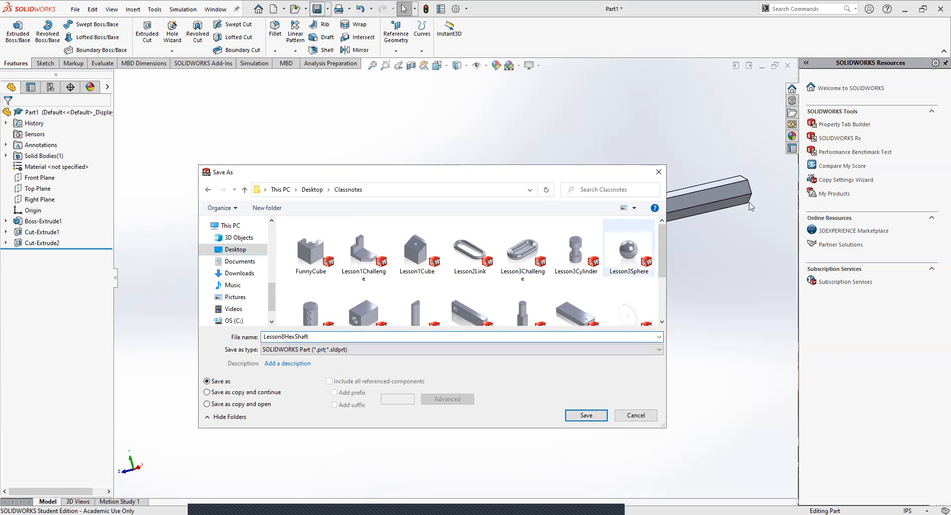
pyautogui.click(581, 416)
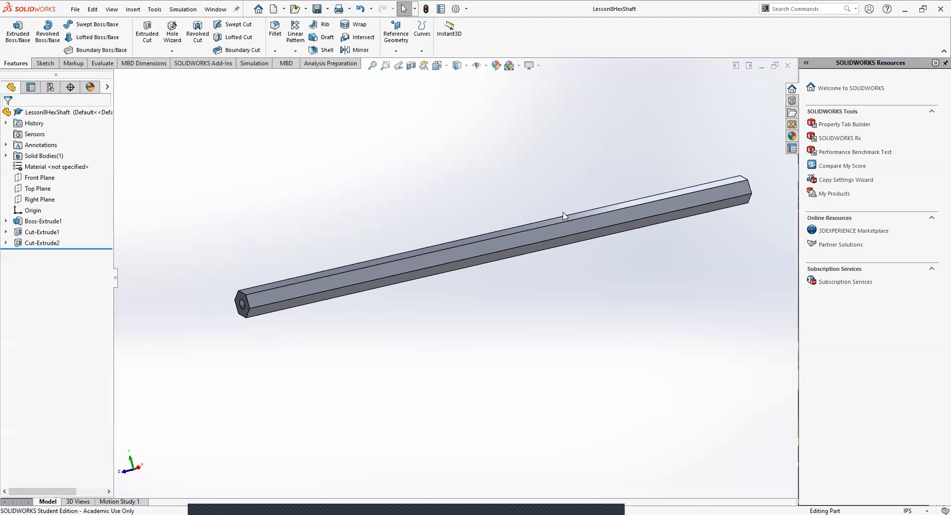
pyautogui.scroll(4, 552, 216)
pyautogui.scroll(-4, 446, 277)
pyautogui.scroll(3, 322, 391)
pyautogui.scroll(-3, 314, 403)
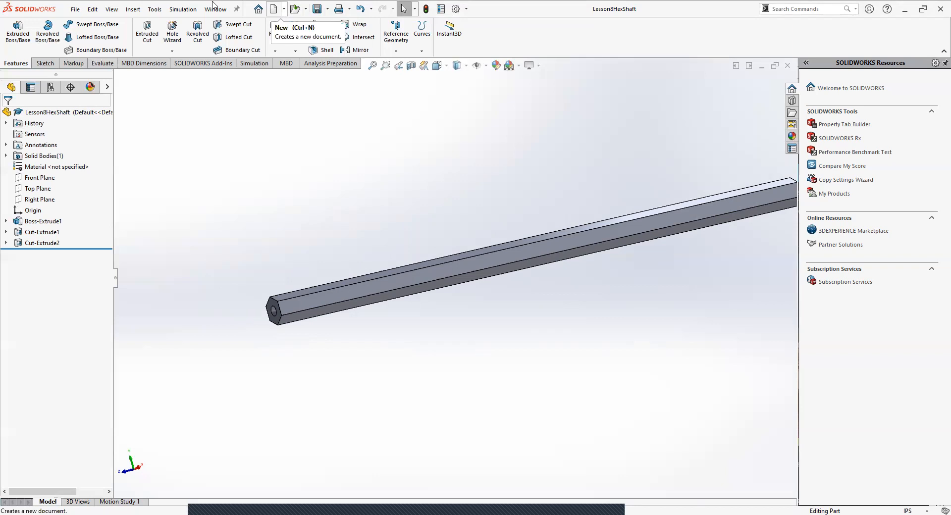
# Step: Make a drawing from the hex shaft part on a B (ANSI) Landscape sheet with the sheet format displayed
pyautogui.click(285, 9)
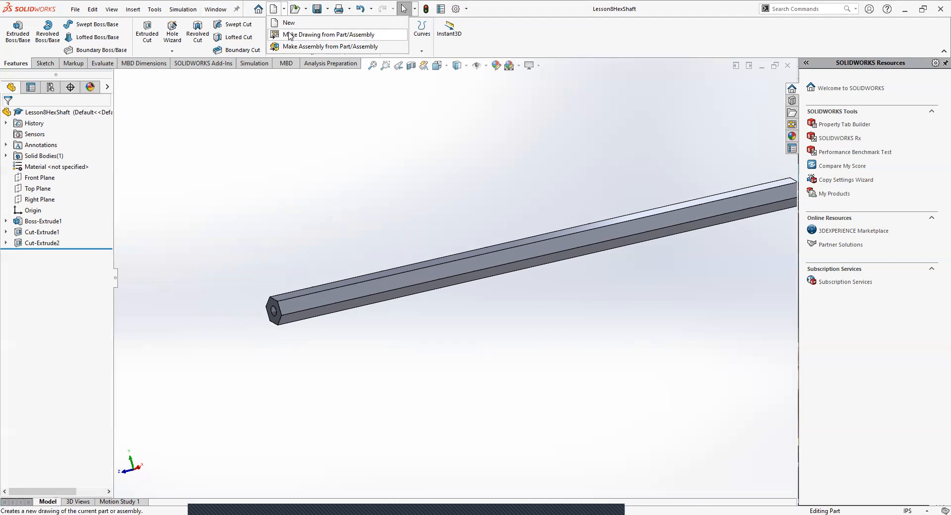
pyautogui.click(302, 106)
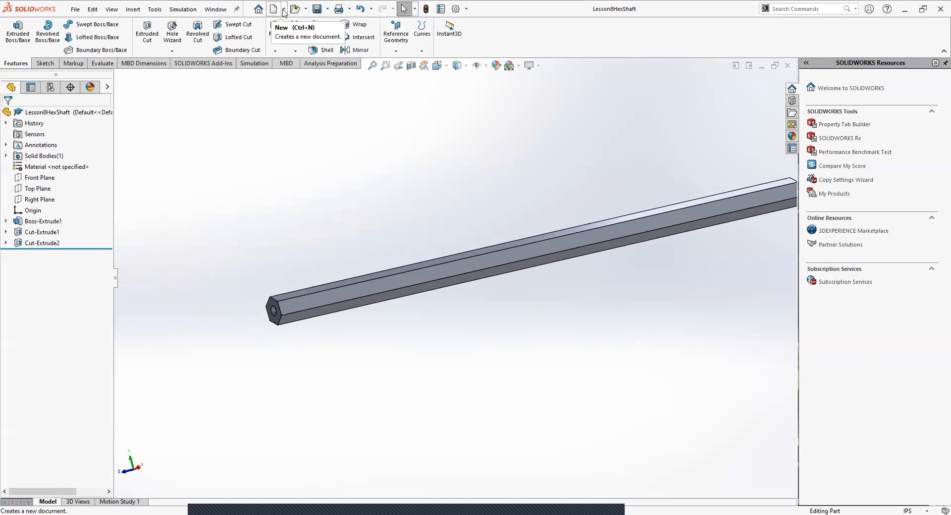
pyautogui.click(284, 9)
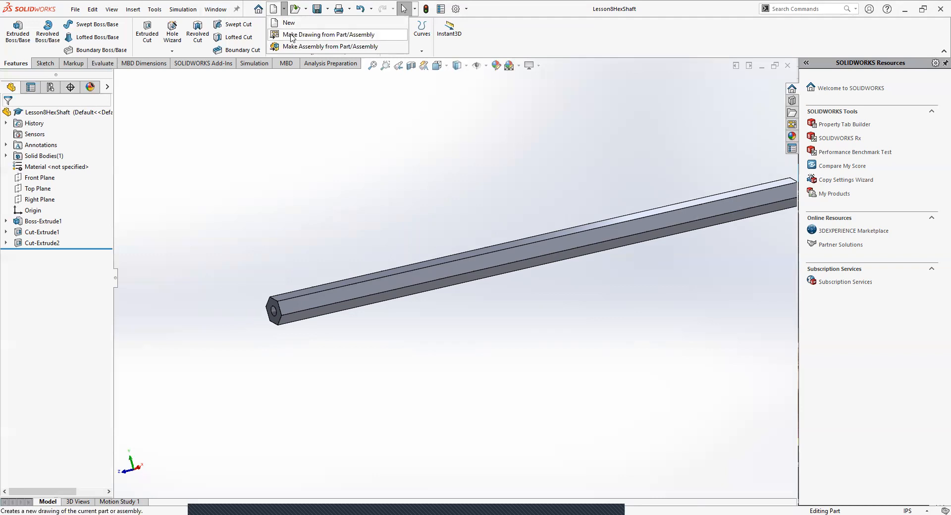
pyautogui.click(292, 35)
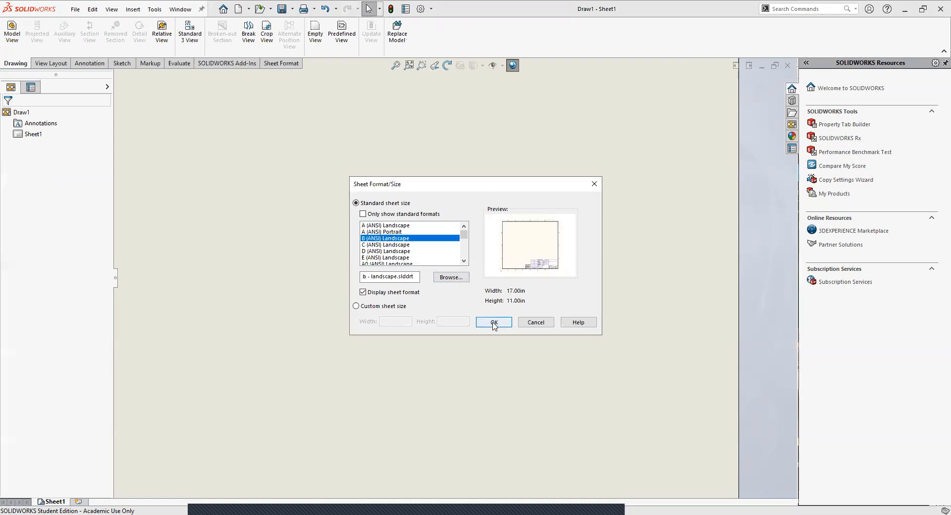
pyautogui.click(493, 323)
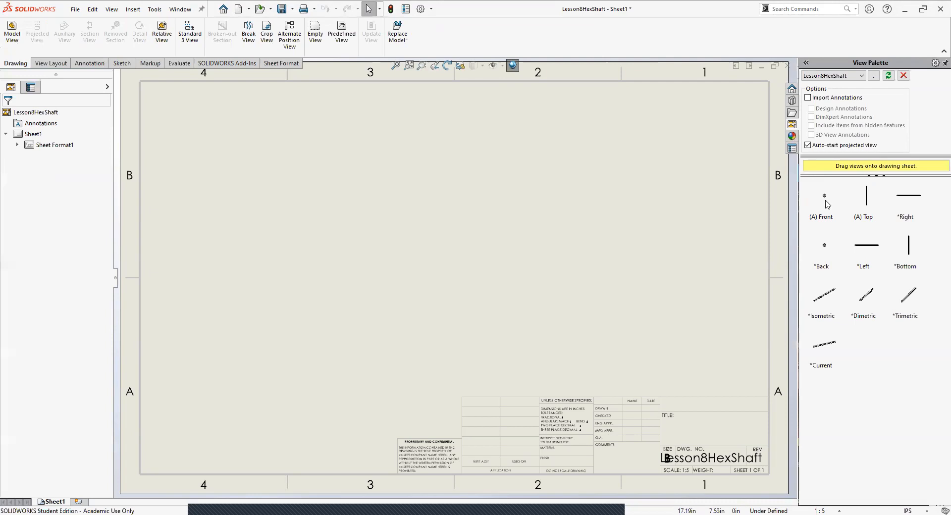
# Step: Place the front view on the drawing sheet with an isometric view projected up and to its right
pyautogui.moveTo(826, 200); pyautogui.dragTo(263, 281)
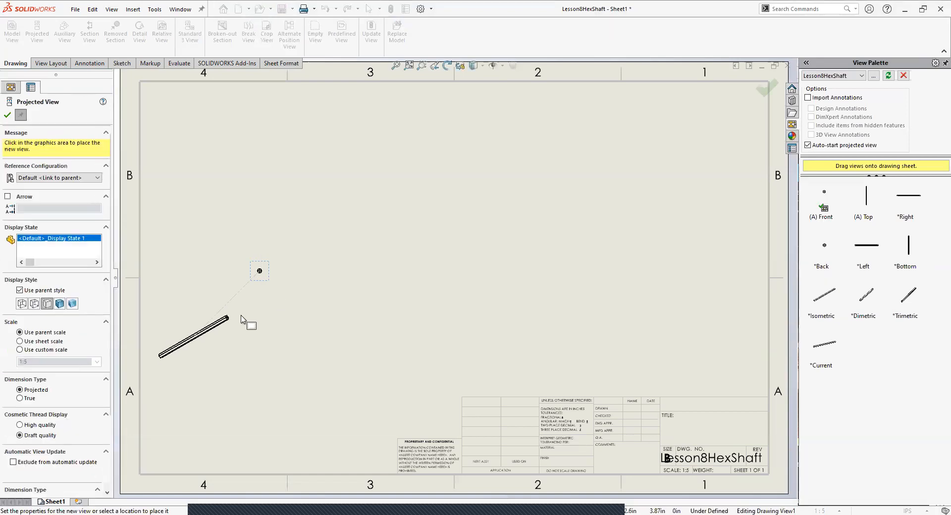
pyautogui.click(359, 198)
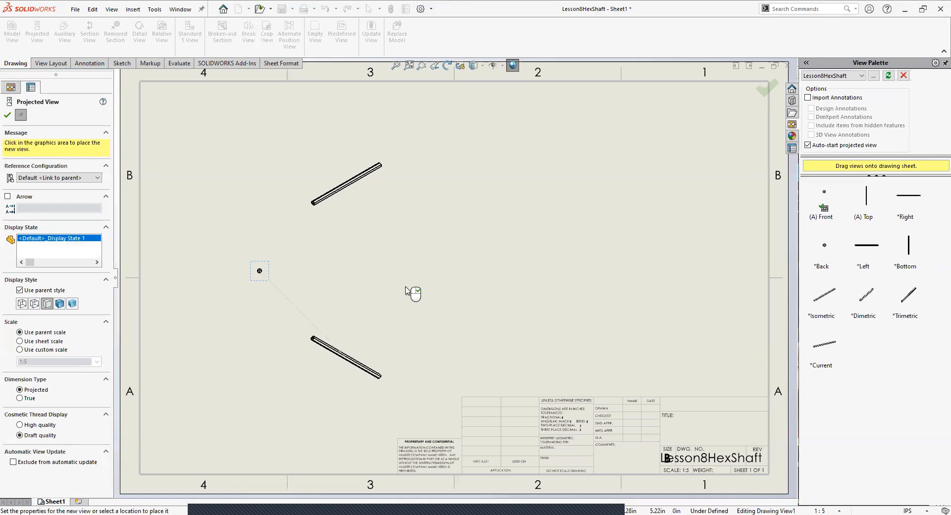
pyautogui.press('Escape')
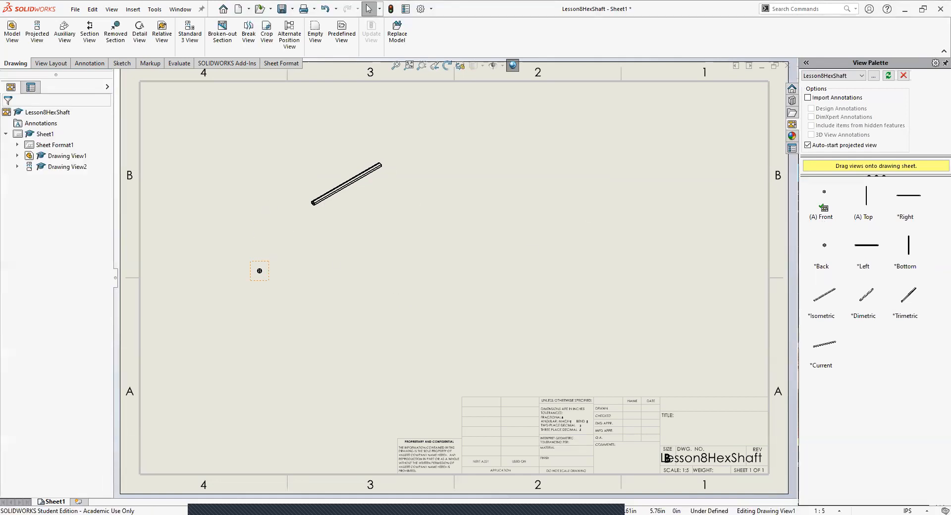
# Step: Delete the projected isometric view and the front view from the drawing sheet
pyautogui.click(260, 270)
pyautogui.press('Delete')
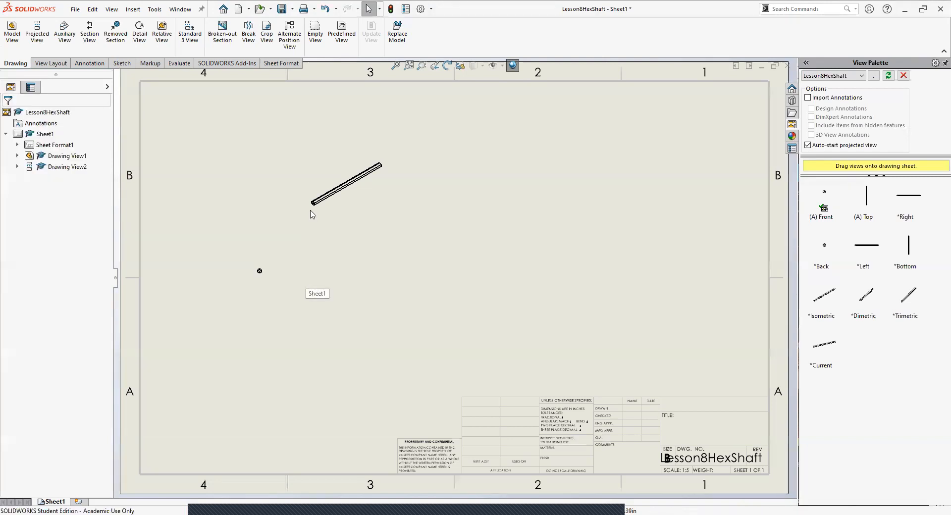
pyautogui.click(313, 213)
pyautogui.press('Delete')
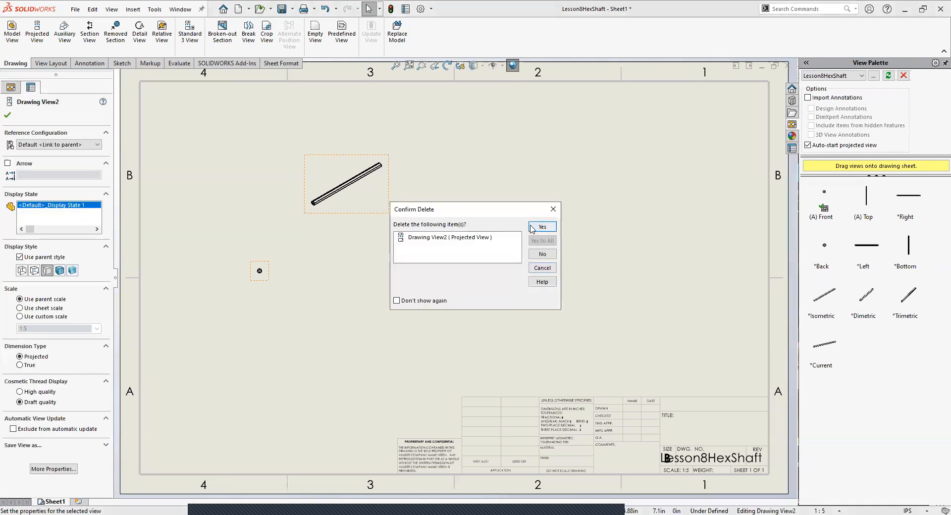
pyautogui.click(541, 226)
pyautogui.click(266, 272)
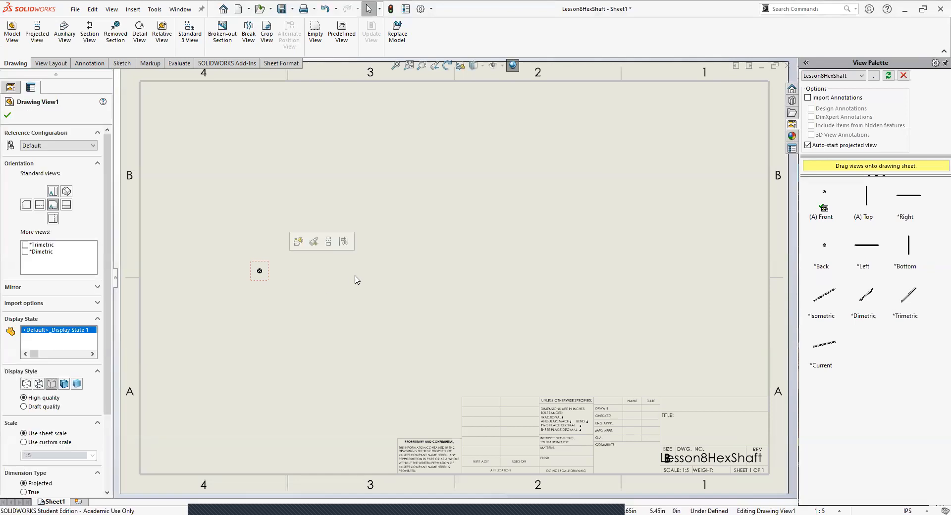
pyautogui.press('Delete')
pyautogui.click(541, 227)
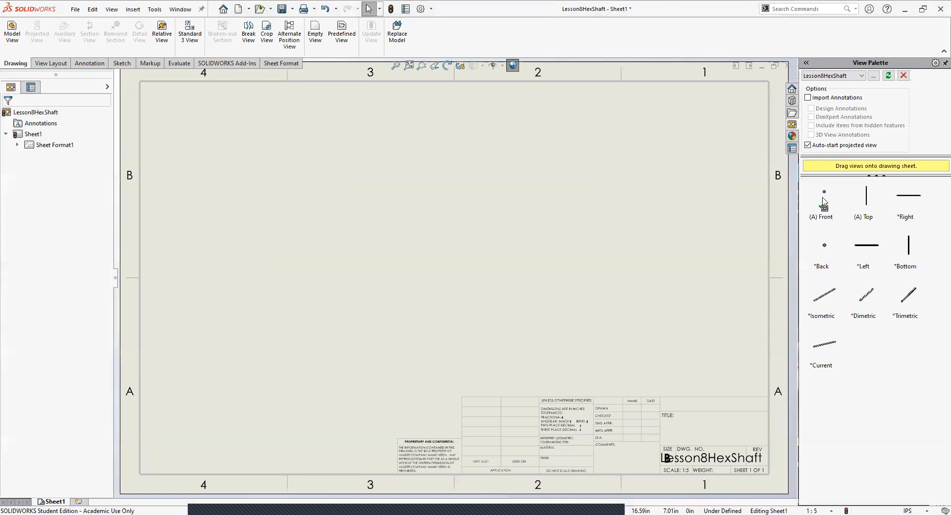
# Step: Place the shaft's front view alone near the left of the drawing sheet and clear the View Palette
pyautogui.click(825, 201)
pyautogui.moveTo(825, 201)
pyautogui.mouseDown()
pyautogui.moveTo(307, 282)
pyautogui.moveTo(263, 278)
pyautogui.moveTo(261, 299)
pyautogui.mouseUp()
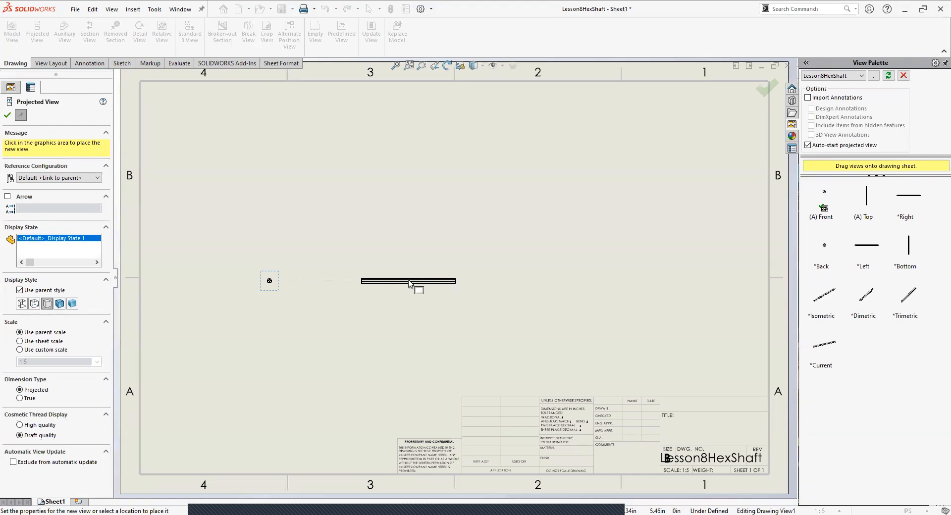
pyautogui.press('Escape')
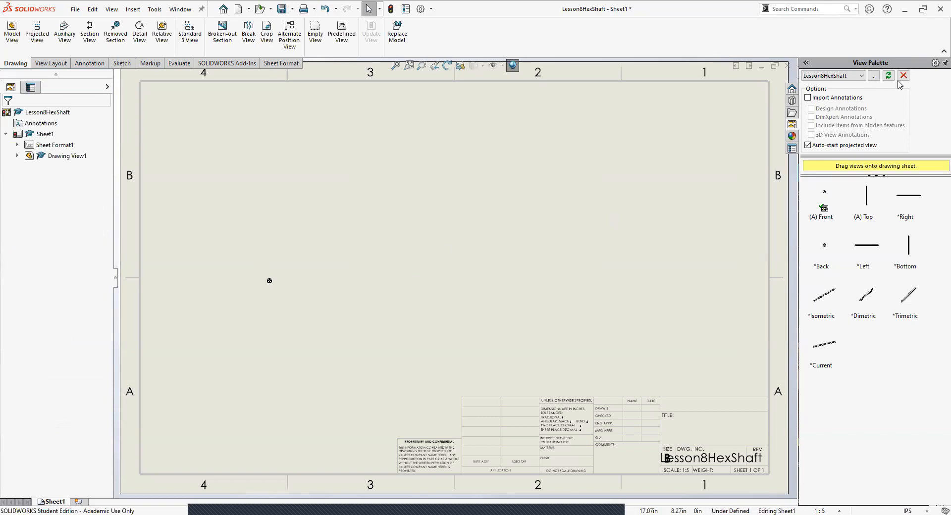
pyautogui.click(903, 75)
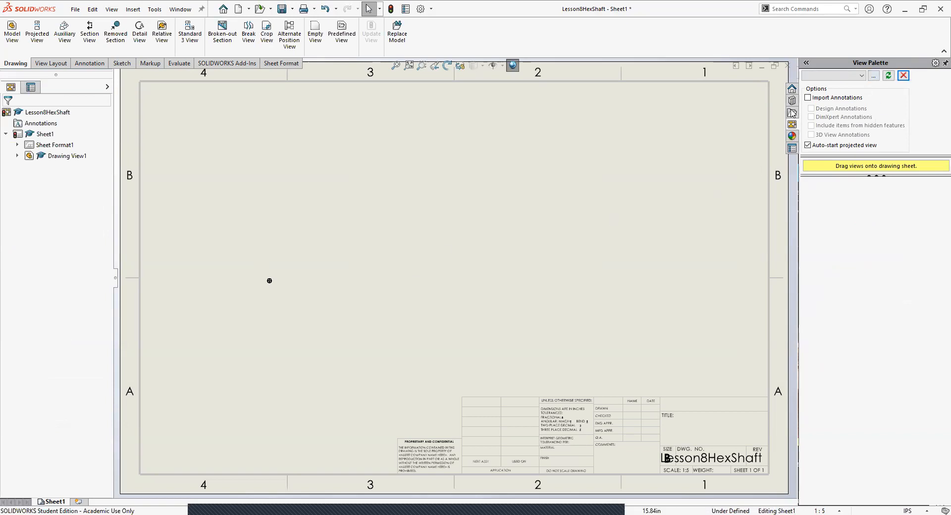
pyautogui.click(792, 90)
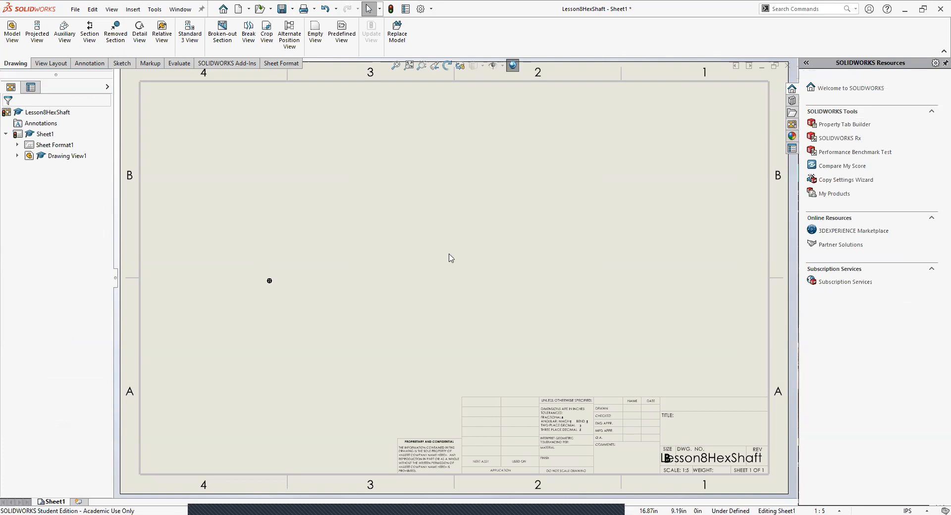
# Step: Delete the front view from the drawing sheet
pyautogui.click(269, 280)
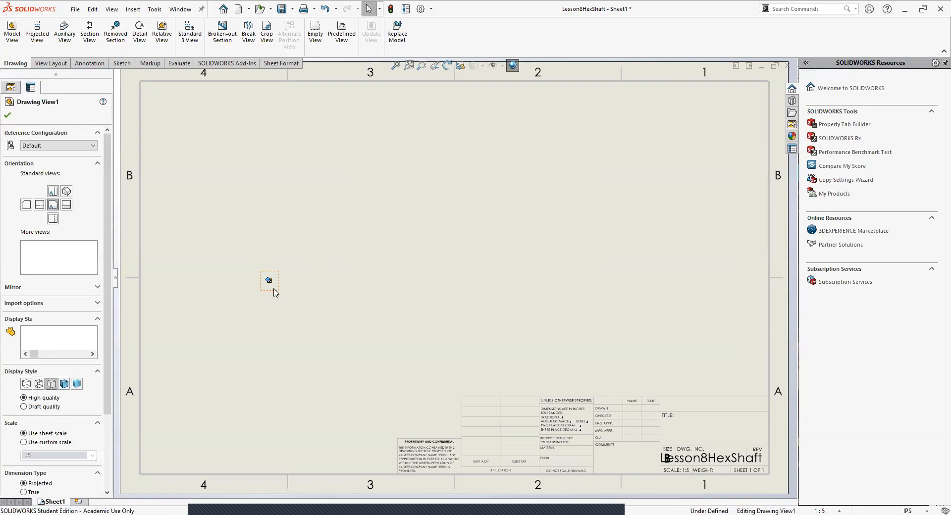
pyautogui.press('Delete')
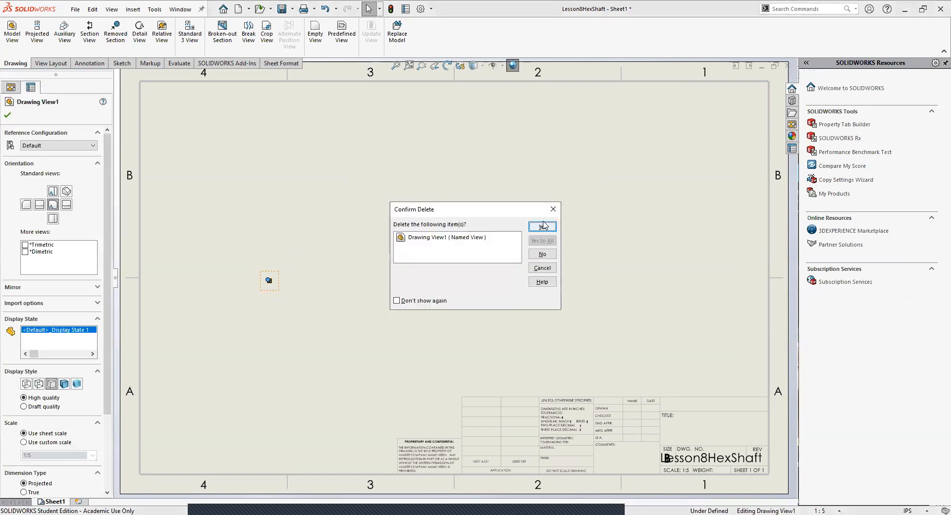
pyautogui.press('Return')
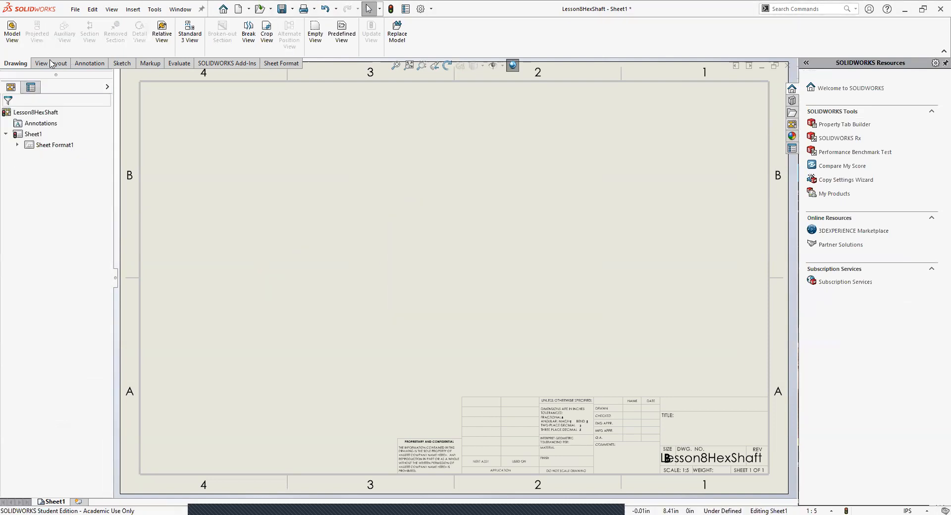
# Step: Examine the General and Display system options and the document's drafting standard settings
pyautogui.click(52, 64)
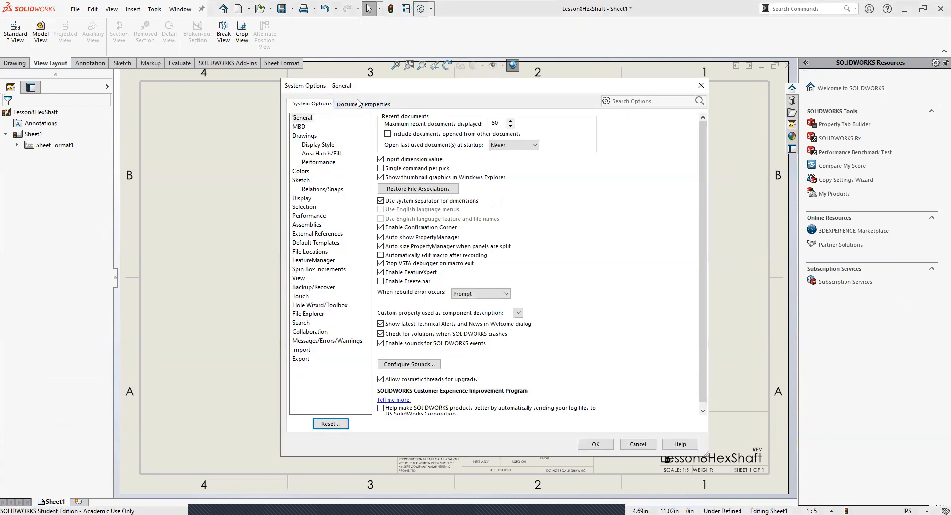
pyautogui.click(357, 104)
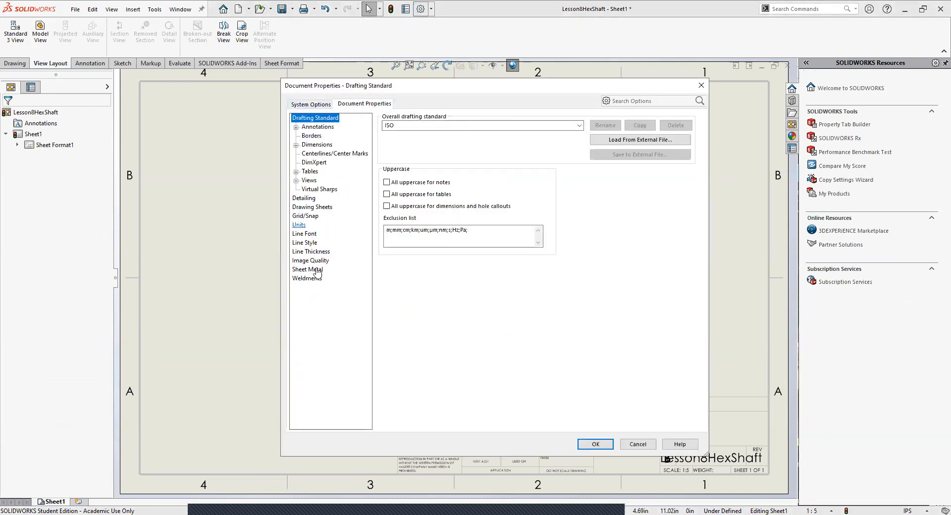
pyautogui.click(323, 105)
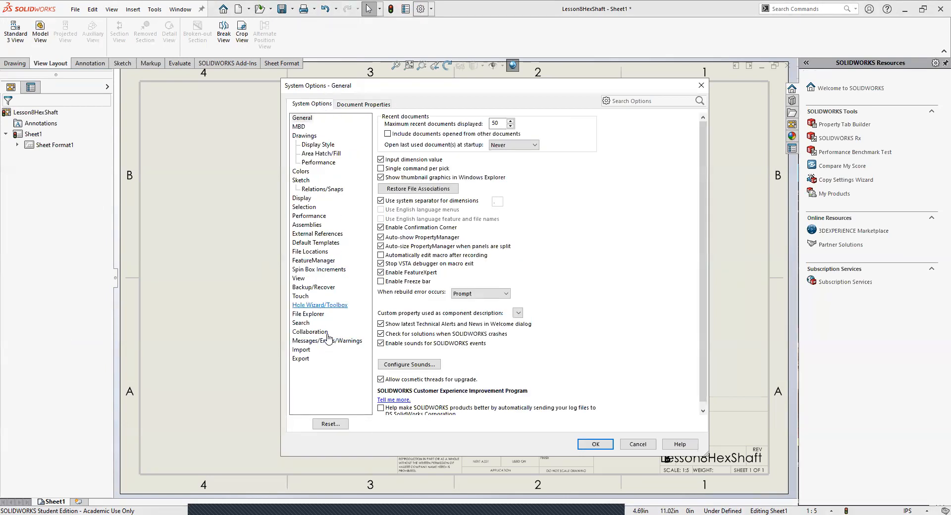
pyautogui.click(310, 199)
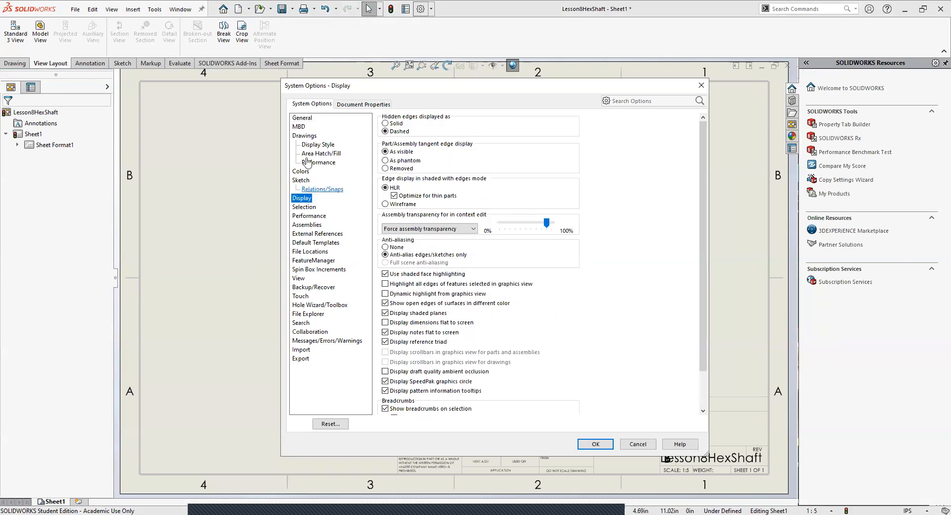
pyautogui.click(302, 119)
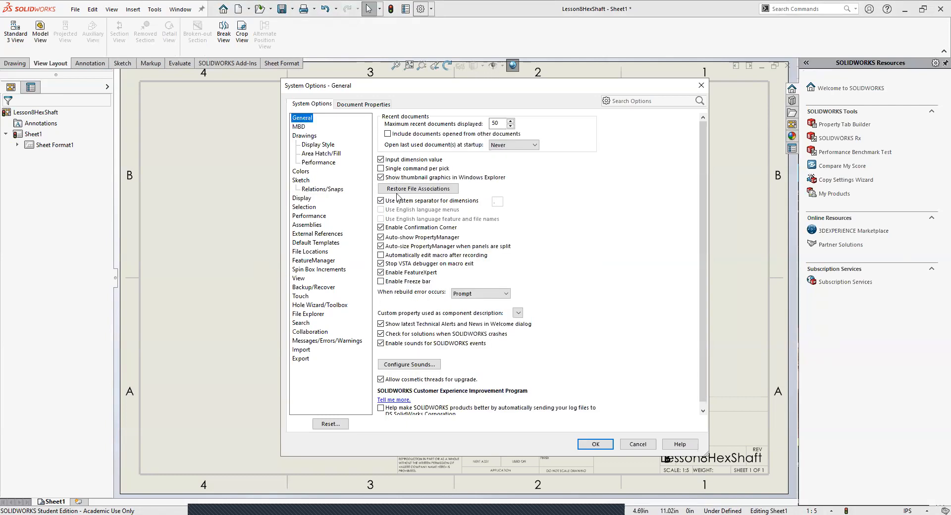
pyautogui.scroll(-1, 406, 241)
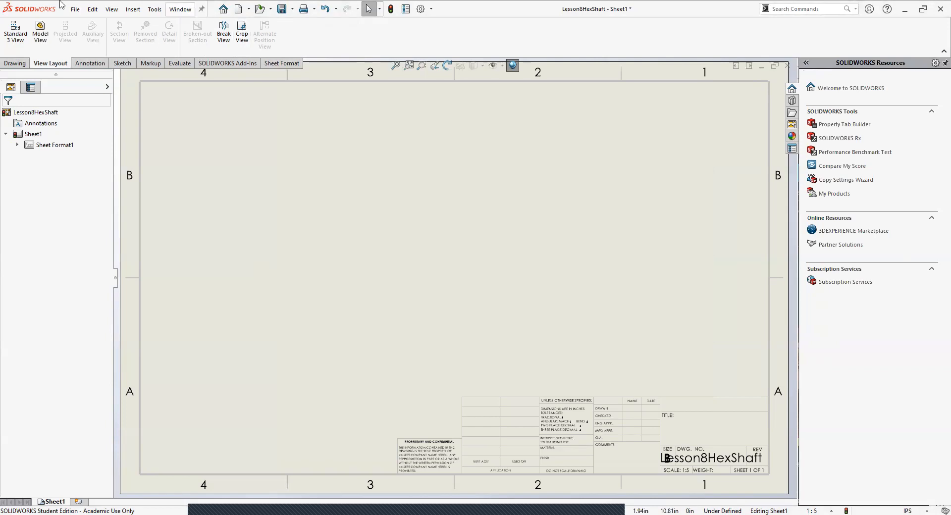
# Step: Insert a front model view of Lesson8HexShaft with a side view projected to its right and an isometric view projected diagonally above
pyautogui.click(132, 12)
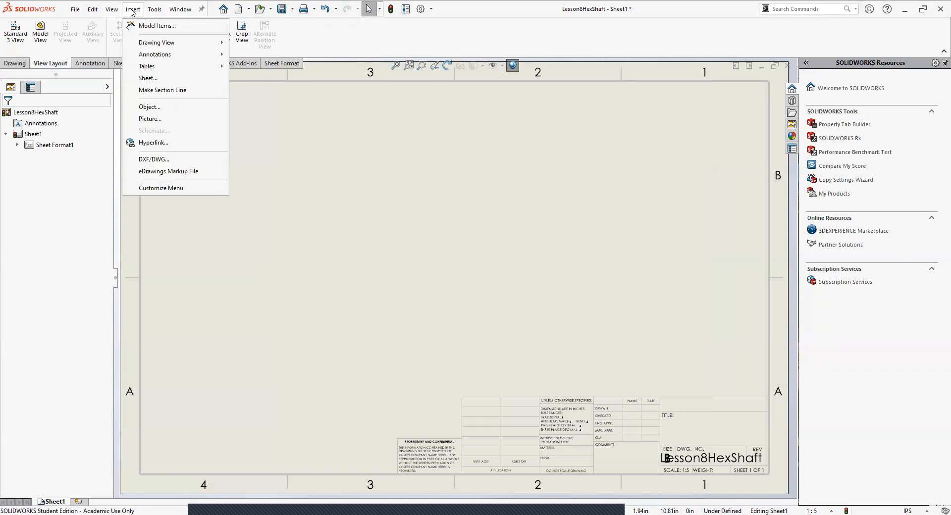
pyautogui.moveTo(155, 43)
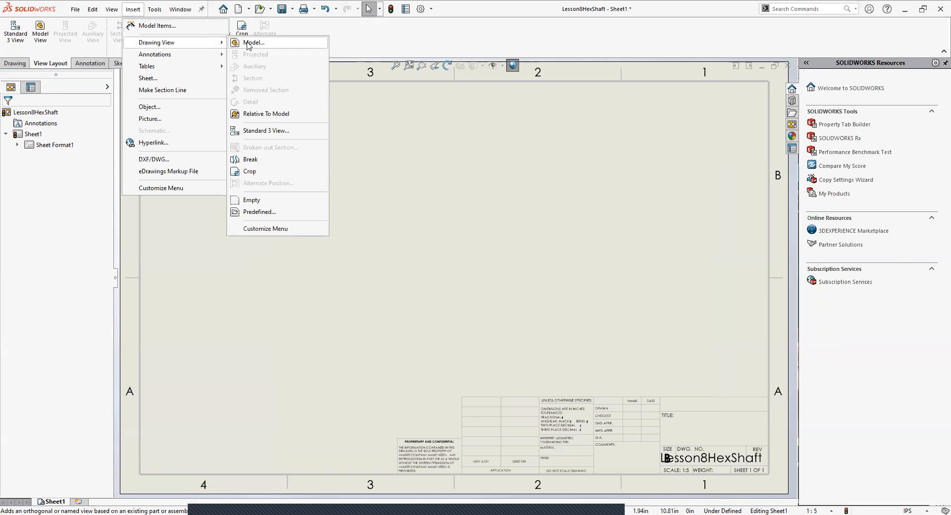
pyautogui.click(248, 44)
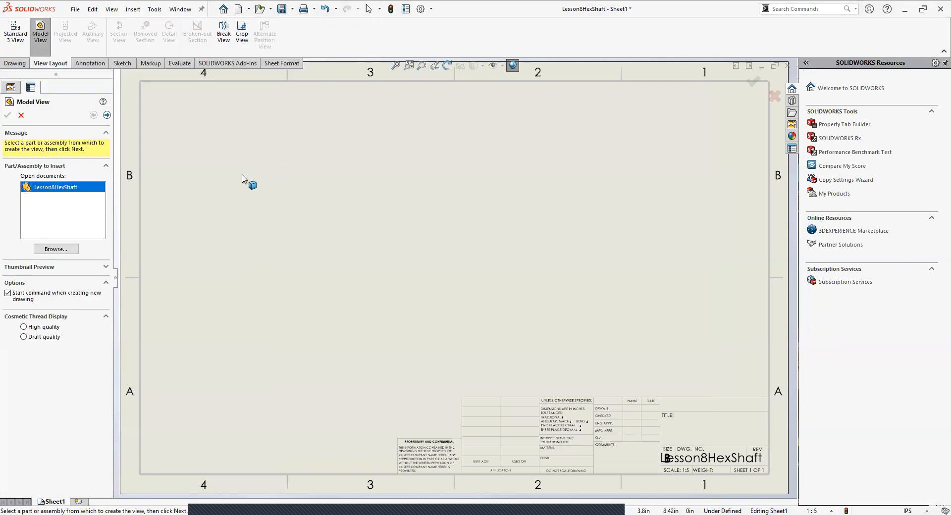
pyautogui.doubleClick(55, 188)
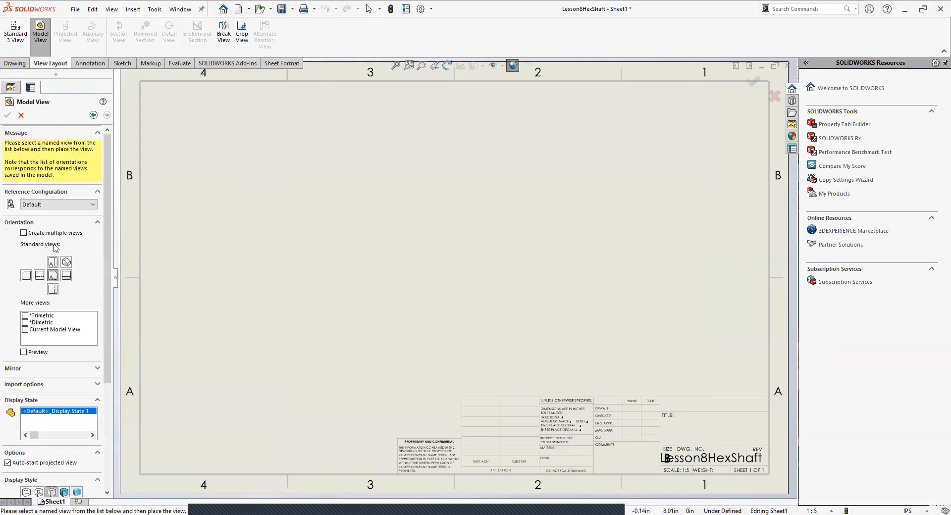
pyautogui.click(269, 287)
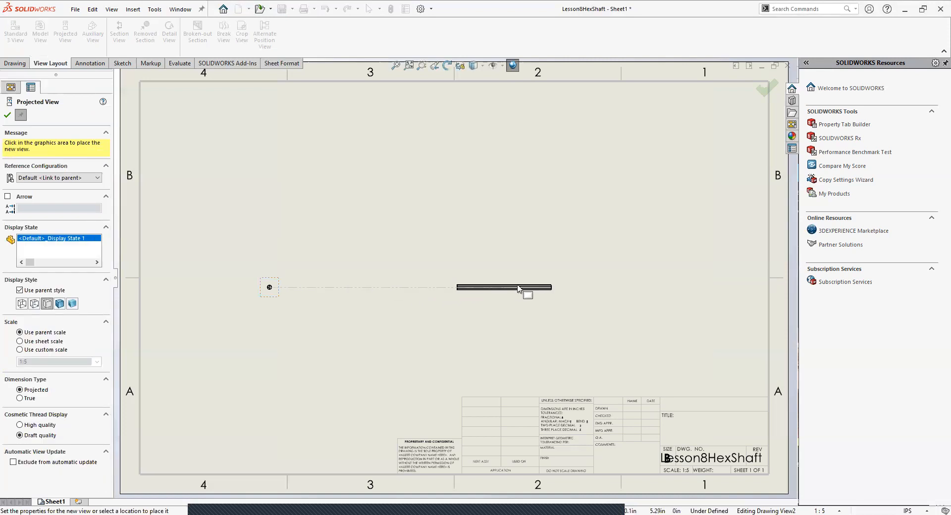
pyautogui.click(443, 297)
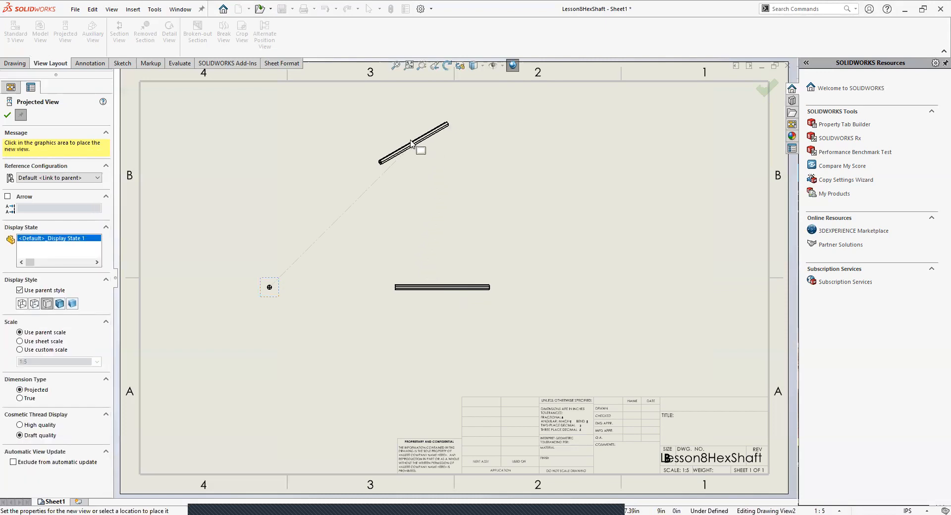
pyautogui.click(414, 155)
pyautogui.press('Escape')
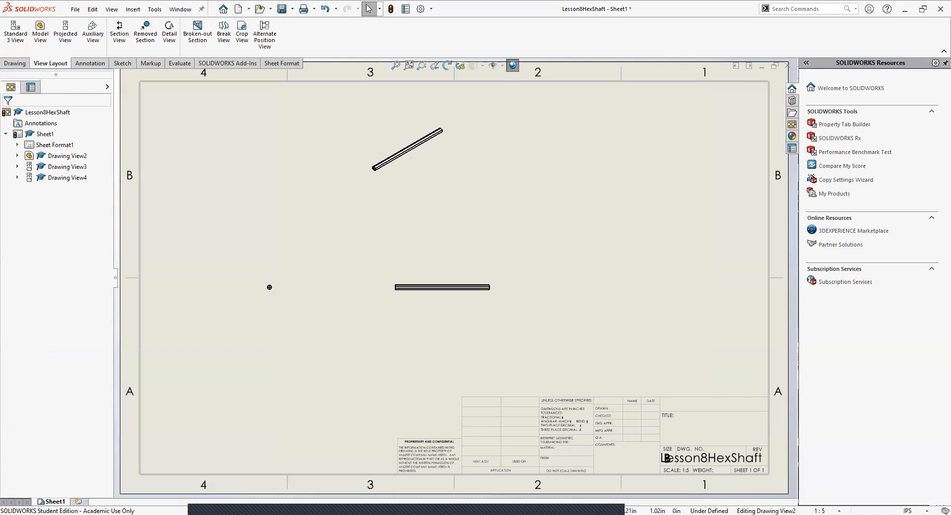
# Step: Set the drawing sheet scale to 1:1
pyautogui.click(829, 501)
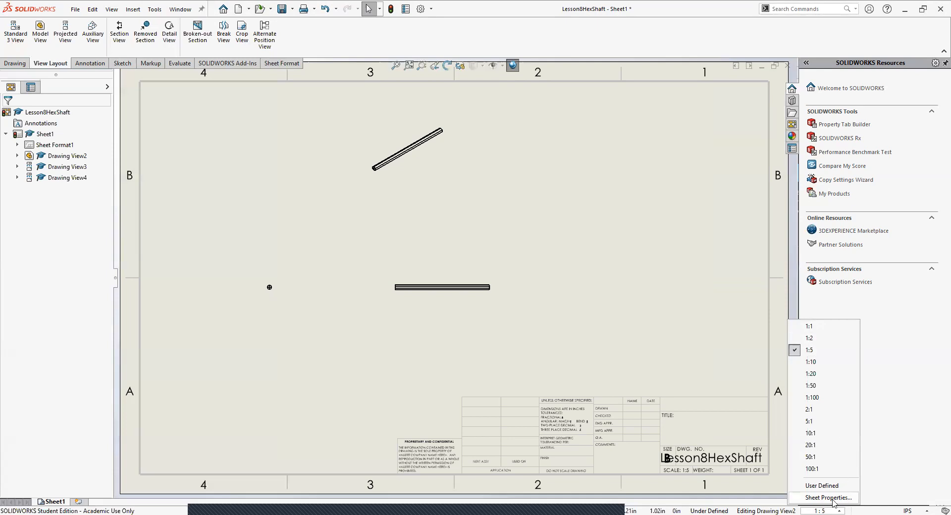
pyautogui.click(807, 327)
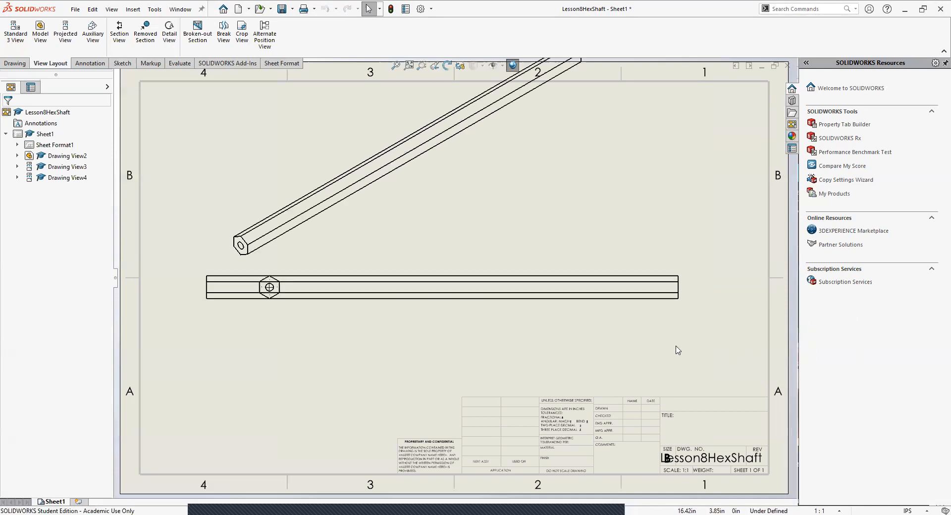
pyautogui.press('f')
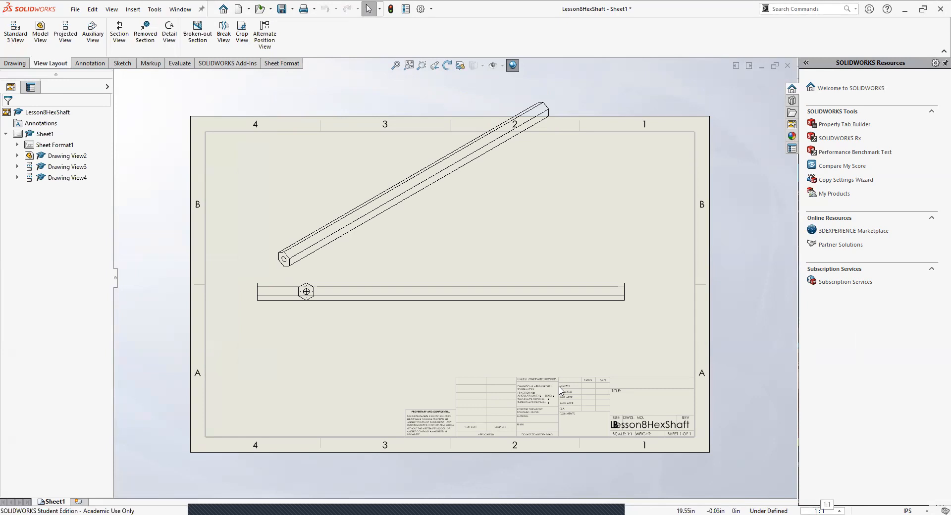
# Step: Rearrange the views with the hexagonal end view at the sheet's lower left, the side view beside it and the isometric view at the upper right
pyautogui.moveTo(401, 304); pyautogui.dragTo(443, 305)
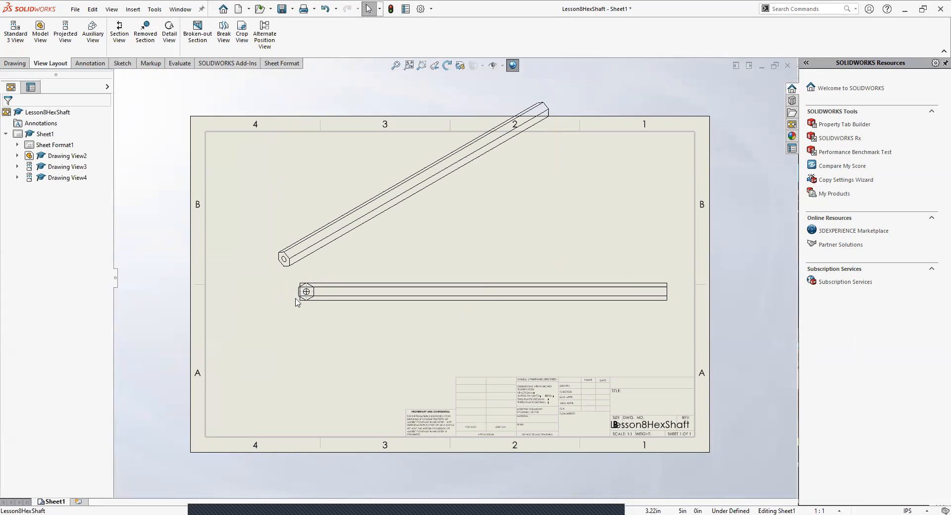
pyautogui.moveTo(287, 295)
pyautogui.mouseDown()
pyautogui.moveTo(248, 299)
pyautogui.moveTo(247, 364)
pyautogui.mouseUp()
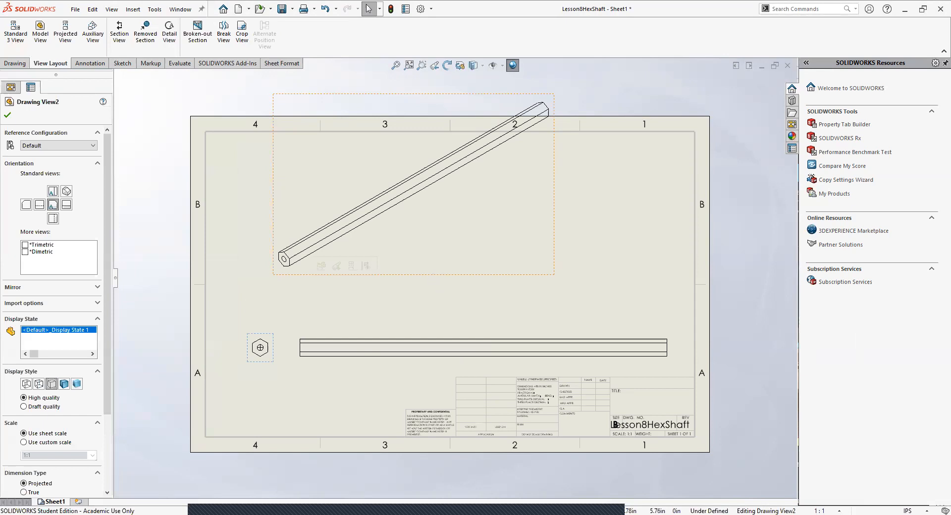
pyautogui.moveTo(428, 276); pyautogui.dragTo(436, 285)
pyautogui.click(558, 326)
pyautogui.moveTo(563, 236)
pyautogui.mouseDown()
pyautogui.moveTo(613, 261)
pyautogui.moveTo(691, 276)
pyautogui.mouseUp()
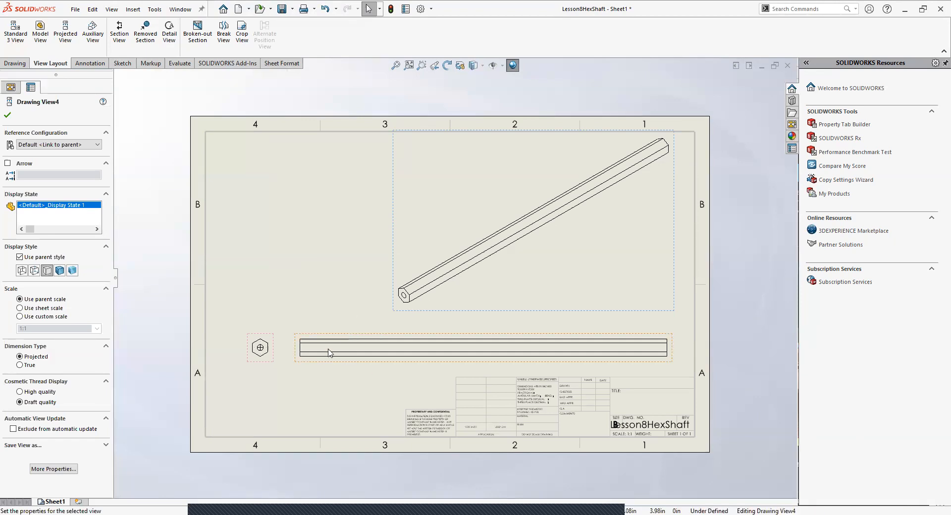
pyautogui.click(277, 225)
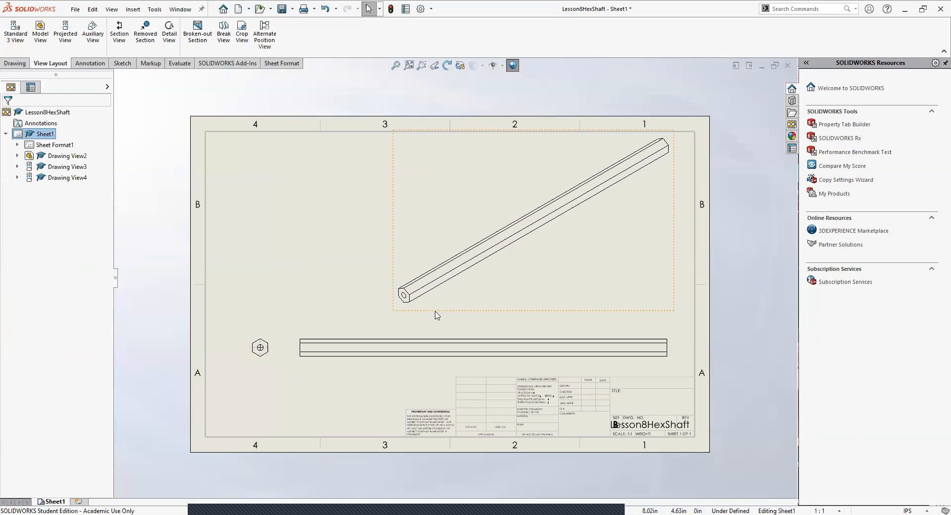
# Step: Give the isometric view a custom scale of 1:2
pyautogui.click(419, 286)
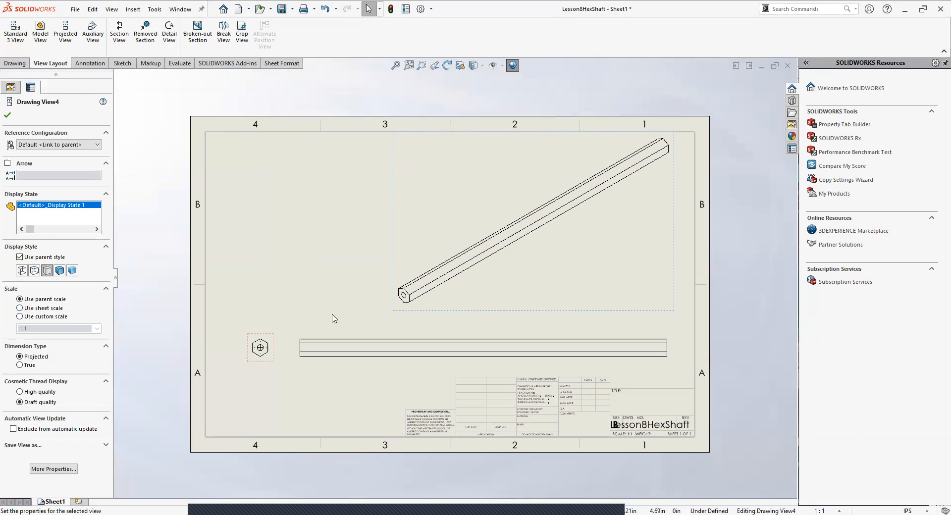
pyautogui.click(20, 316)
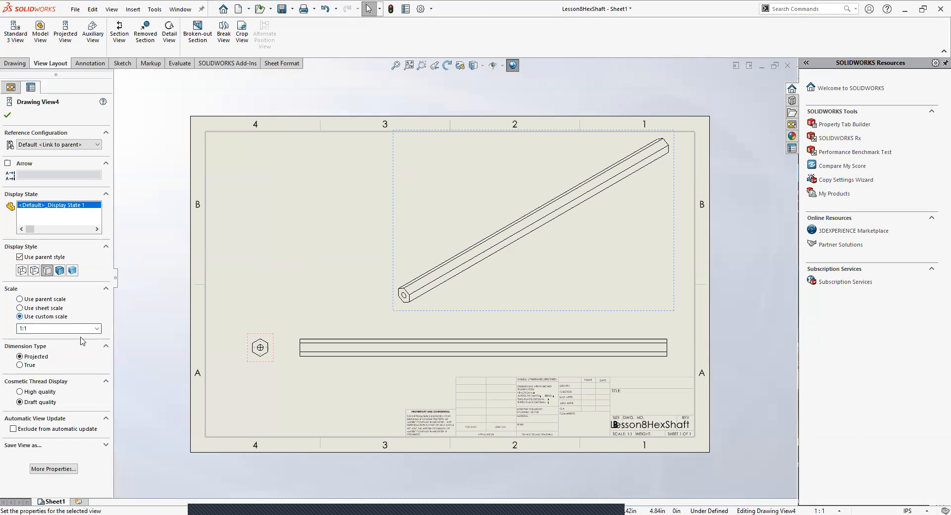
pyautogui.click(97, 330)
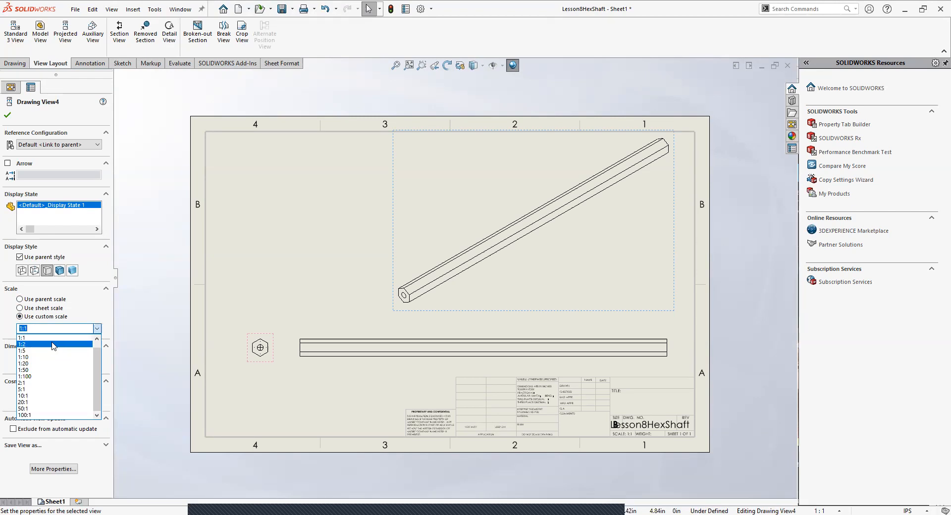
pyautogui.click(54, 344)
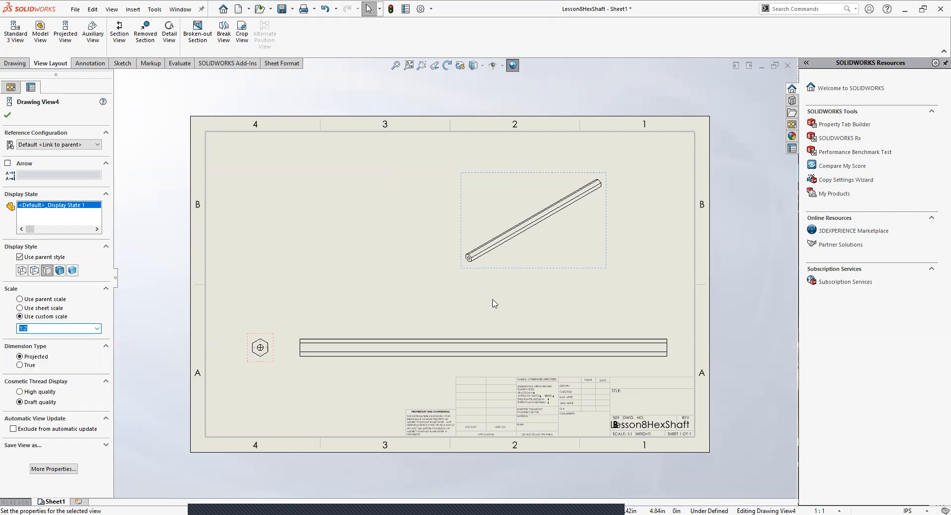
# Step: Move the isometric view into the sheet's upper-right corner and shift the side view slightly farther from the hexagonal end view
pyautogui.moveTo(515, 272)
pyautogui.mouseDown()
pyautogui.moveTo(593, 271)
pyautogui.moveTo(601, 235)
pyautogui.moveTo(638, 239)
pyautogui.mouseUp()
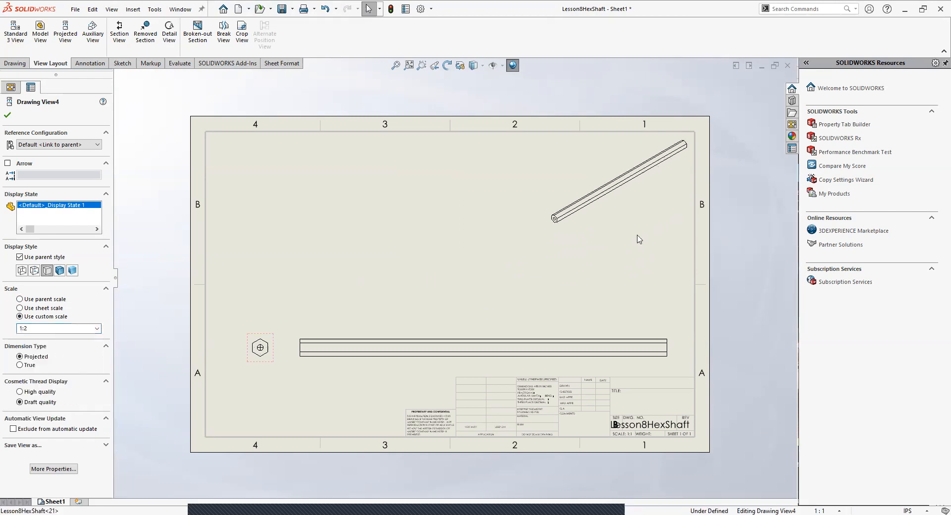
pyautogui.click(437, 327)
pyautogui.moveTo(414, 324); pyautogui.dragTo(422, 325)
pyautogui.click(268, 335)
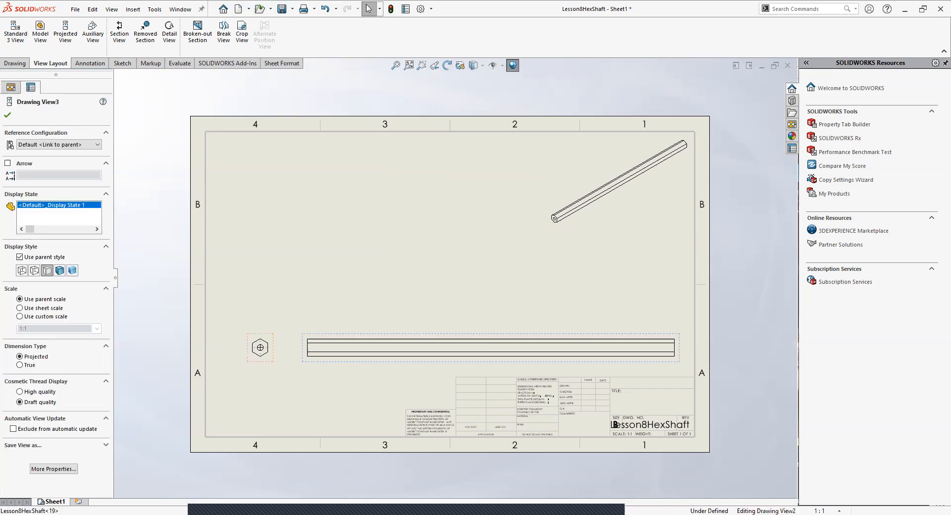
pyautogui.click(263, 291)
pyautogui.click(266, 331)
pyautogui.click(260, 303)
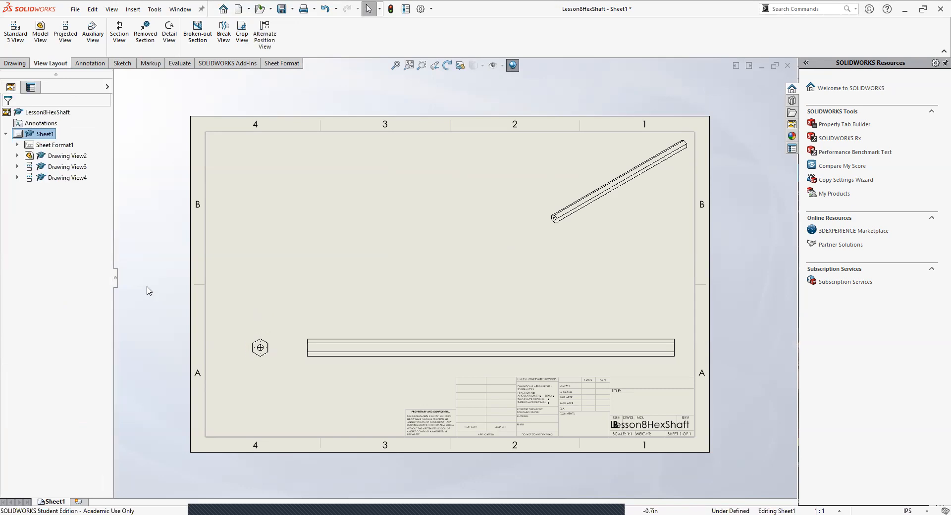
pyautogui.click(271, 336)
pyautogui.click(158, 301)
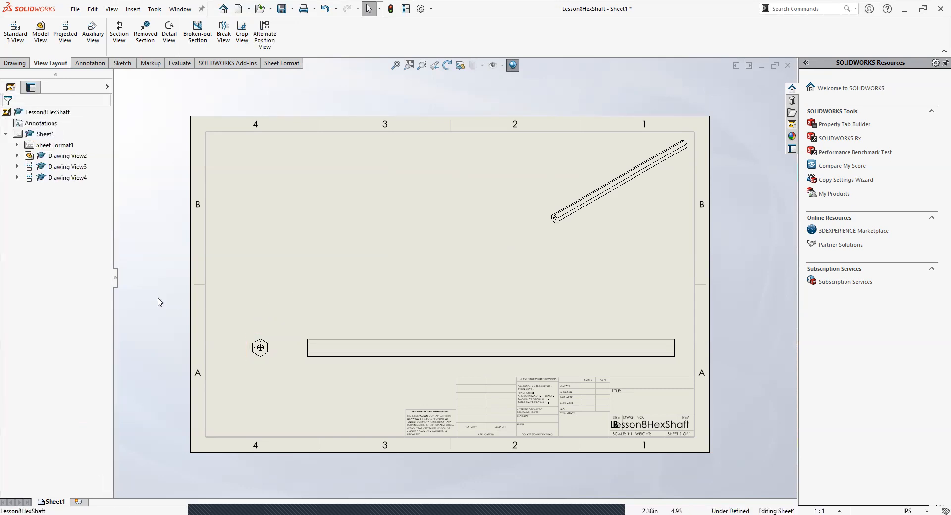
# Step: Move the hexagonal end view and side view up toward the sheet's mid-height and place the side view farther from the end view
pyautogui.click(265, 349)
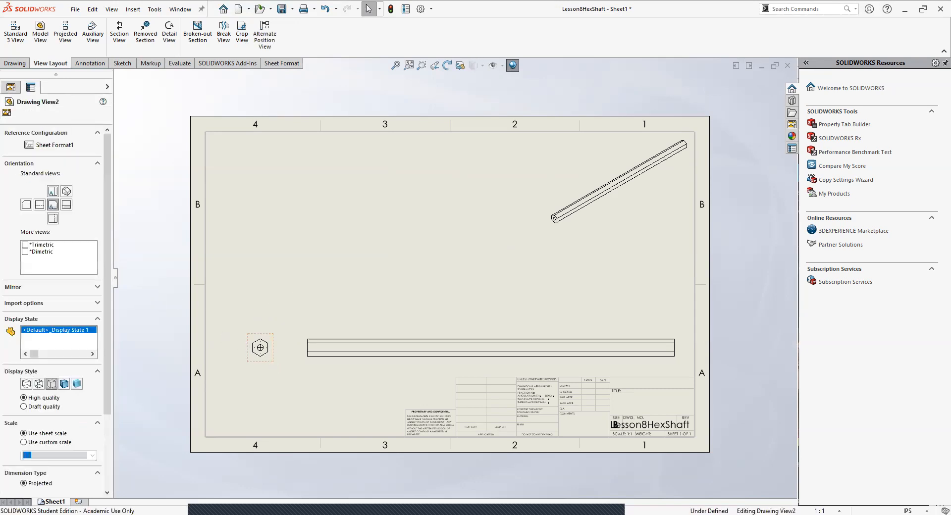
pyautogui.moveTo(266, 339); pyautogui.dragTo(268, 298)
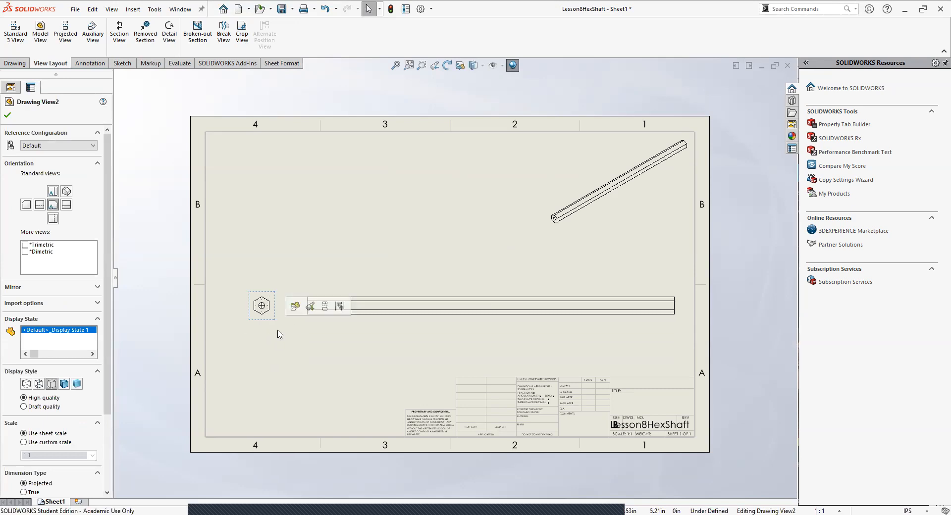
pyautogui.click(302, 357)
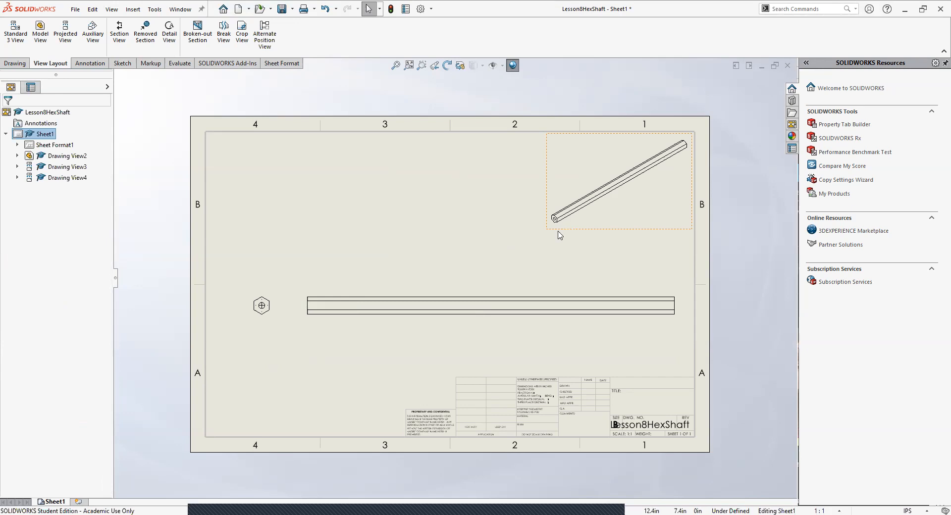
pyautogui.moveTo(320, 325); pyautogui.dragTo(333, 324)
pyautogui.click(333, 346)
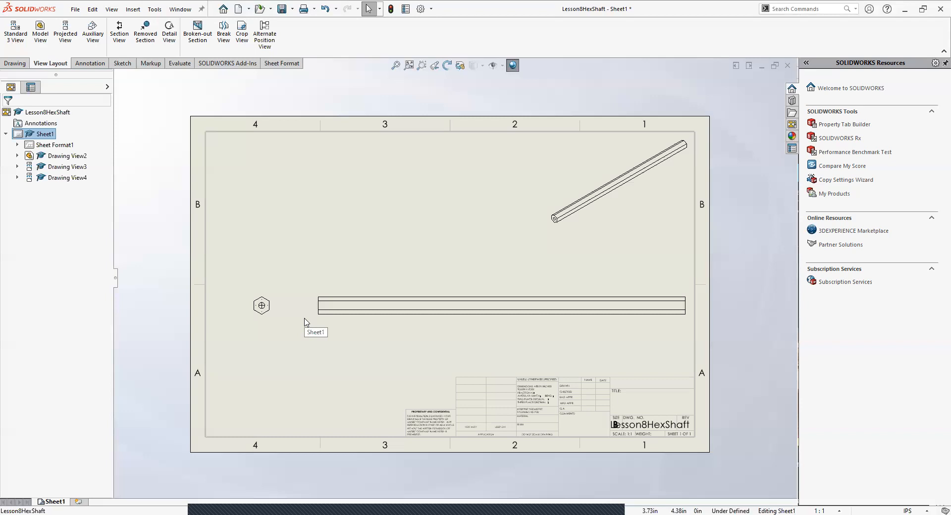
pyautogui.click(274, 323)
pyautogui.click(312, 371)
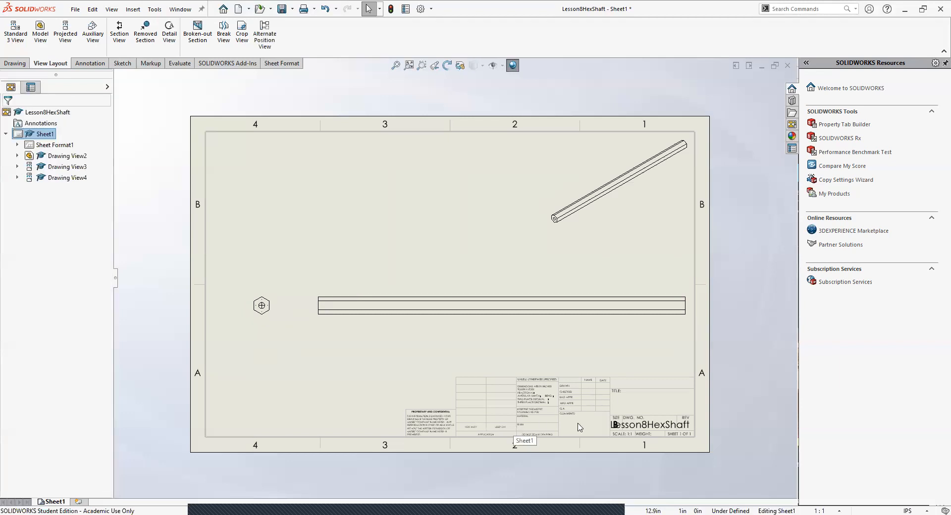
# Step: Examine the title block's tolerance, material, finish and approval fields
pyautogui.scroll(-4, 580, 427)
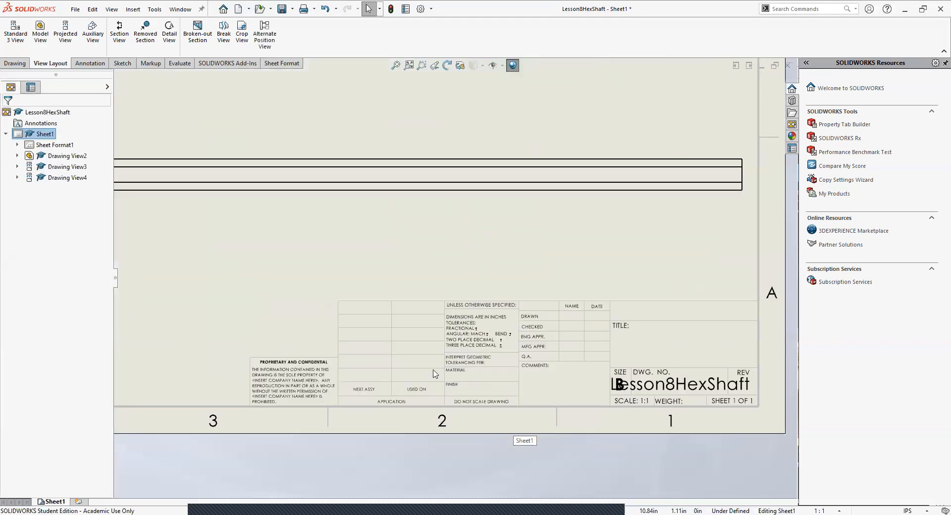
pyautogui.scroll(4, 396, 297)
pyautogui.scroll(-2, 495, 326)
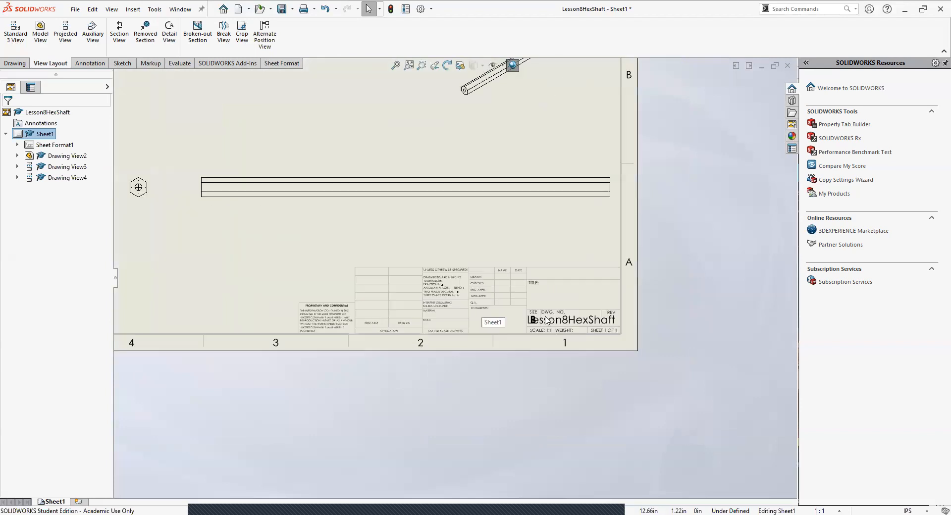
pyautogui.scroll(-3, 535, 307)
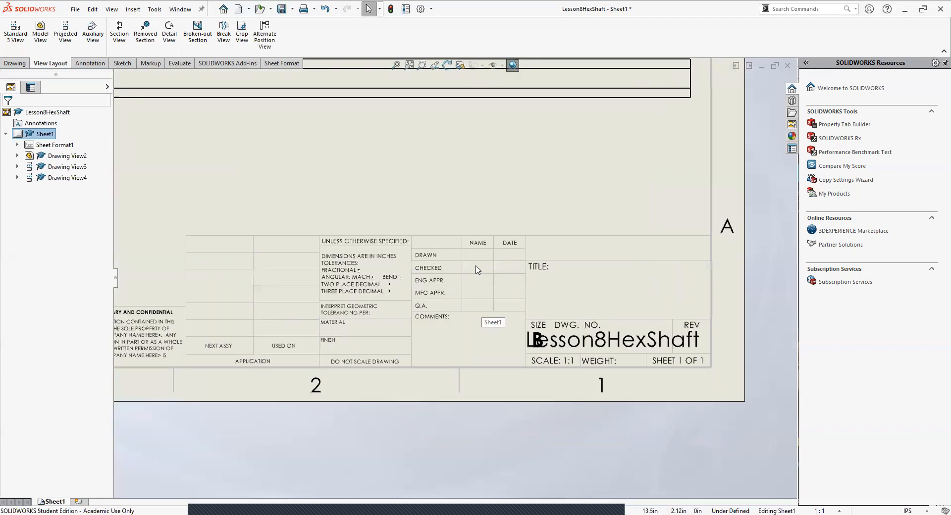
pyautogui.scroll(-1, 430, 280)
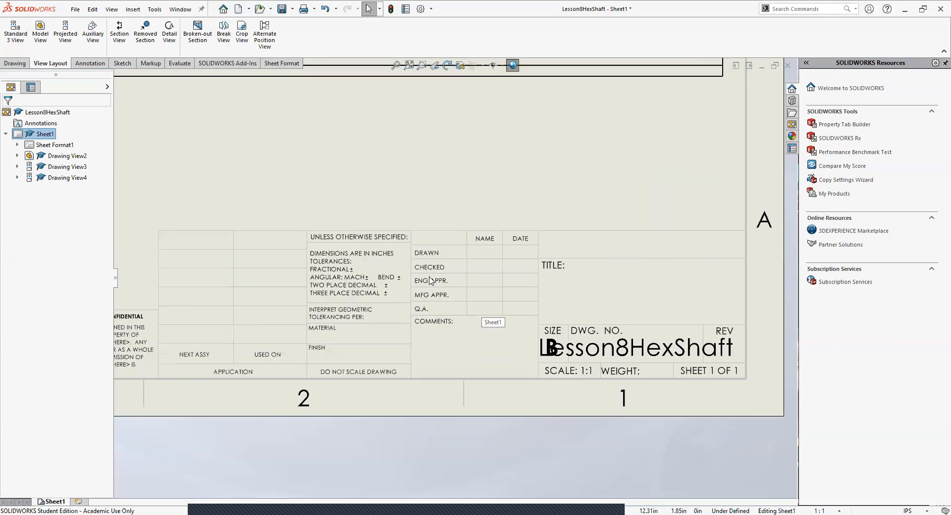
pyautogui.moveTo(419, 291)
pyautogui.mouseDown(button='middle')
pyautogui.moveTo(450, 306)
pyautogui.moveTo(403, 314)
pyautogui.moveTo(449, 312)
pyautogui.mouseUp(button='middle')
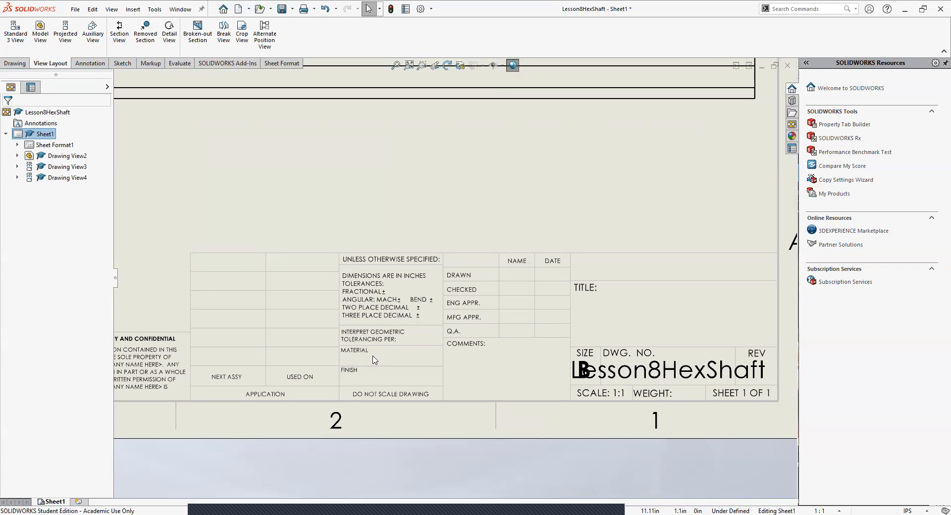
pyautogui.scroll(2, 375, 360)
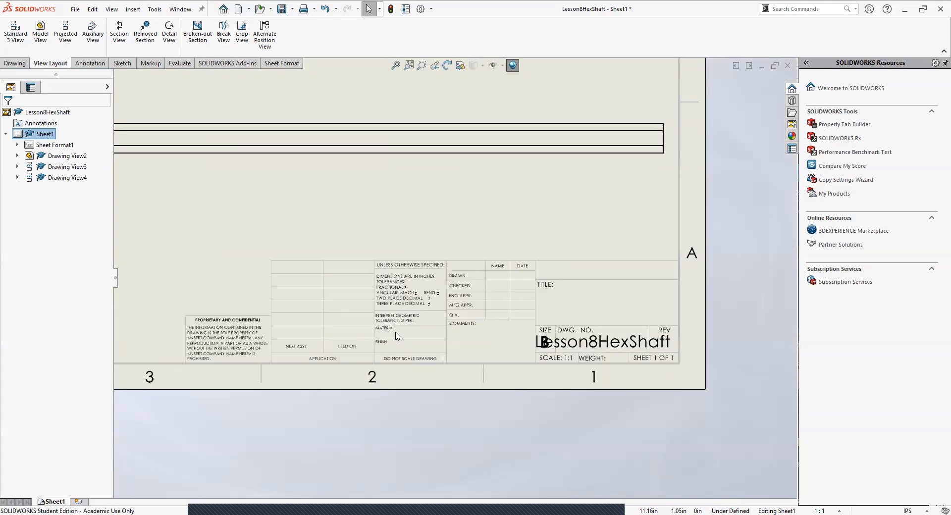
pyautogui.scroll(-1, 397, 336)
pyautogui.scroll(-1, 438, 315)
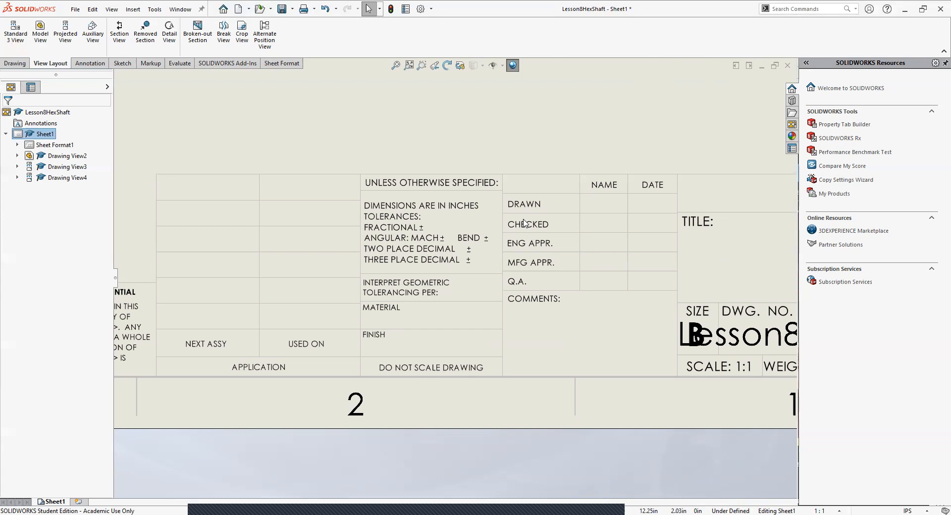
pyautogui.scroll(9, 460, 218)
pyautogui.moveTo(358, 165); pyautogui.dragTo(367, 214, button='middle')
pyautogui.scroll(-2, 274, 186)
pyautogui.scroll(-1, 500, 331)
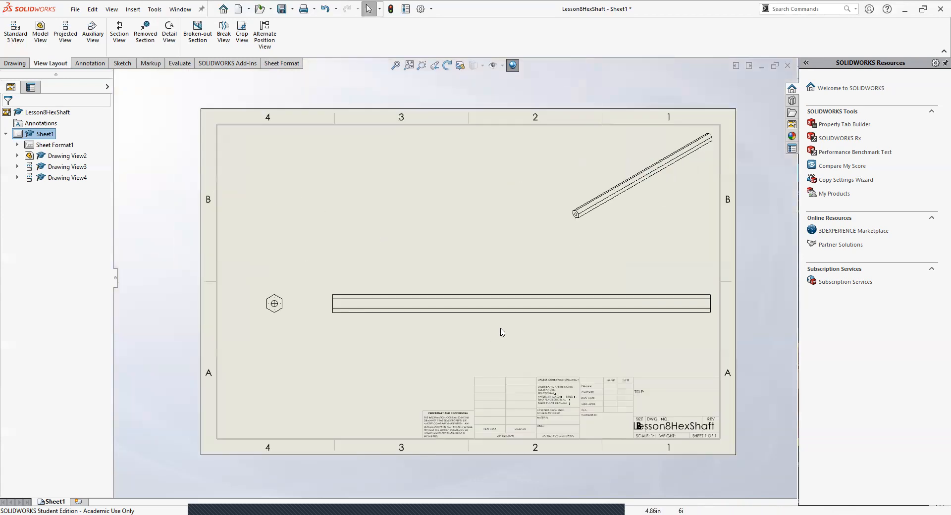
pyautogui.scroll(-1, 417, 236)
pyautogui.moveTo(416, 235)
pyautogui.mouseDown(button='middle')
pyautogui.moveTo(403, 246)
pyautogui.moveTo(409, 239)
pyautogui.moveTo(413, 252)
pyautogui.mouseUp(button='middle')
pyautogui.scroll(1, 416, 281)
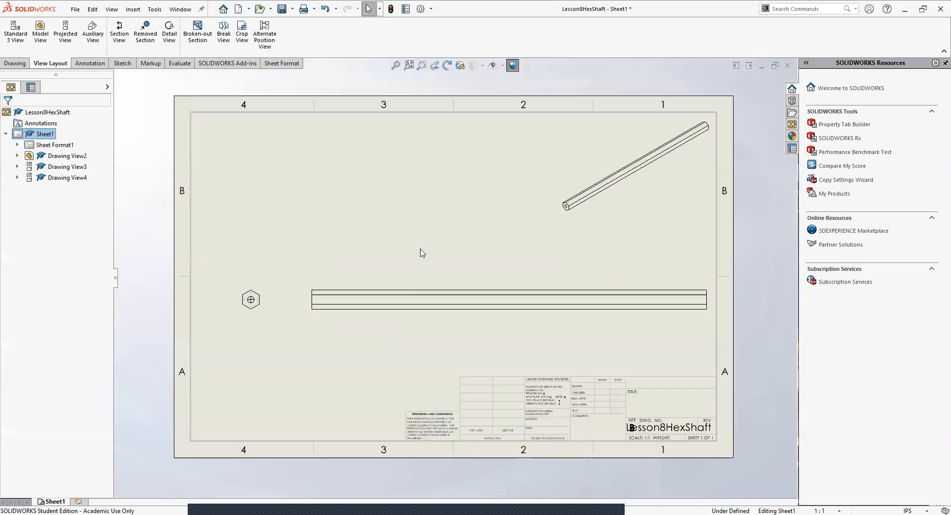
pyautogui.scroll(2, 425, 255)
pyautogui.scroll(-2, 438, 256)
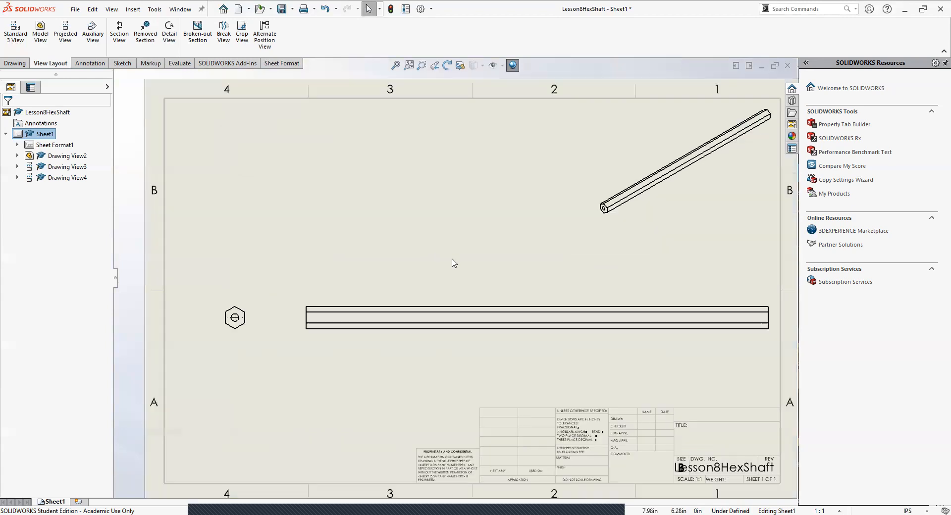
pyautogui.scroll(1, 451, 262)
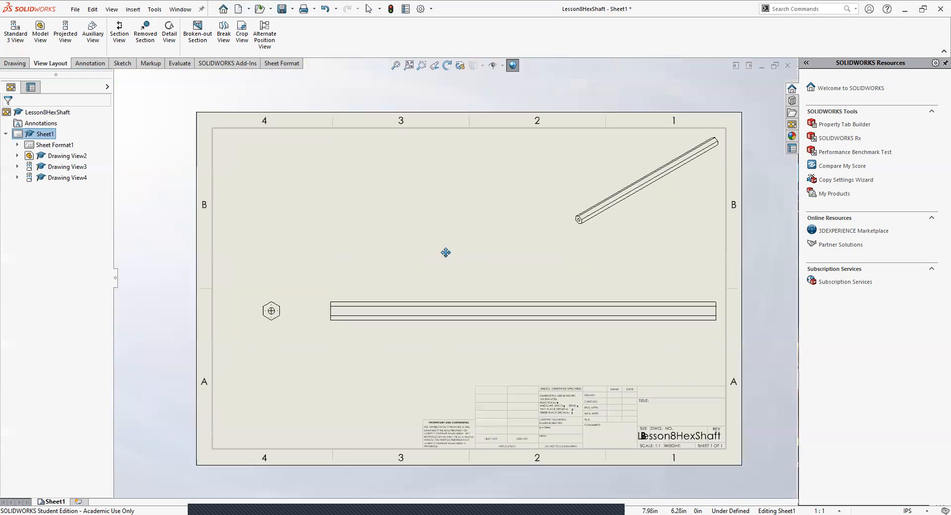
pyautogui.scroll(1, 445, 255)
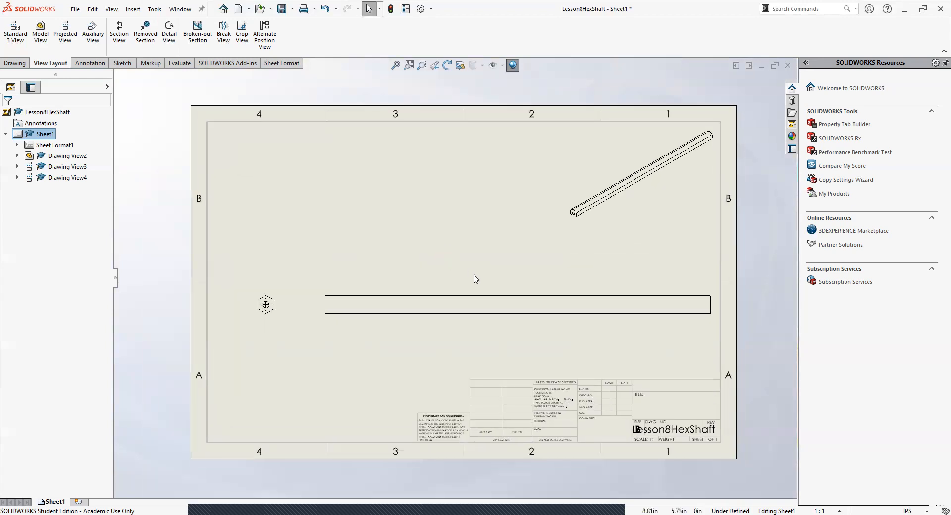
# Step: Place a note below and to the left of the hexagonal end view, with its leader attached to the hexagonal face
pyautogui.scroll(-1, 473, 279)
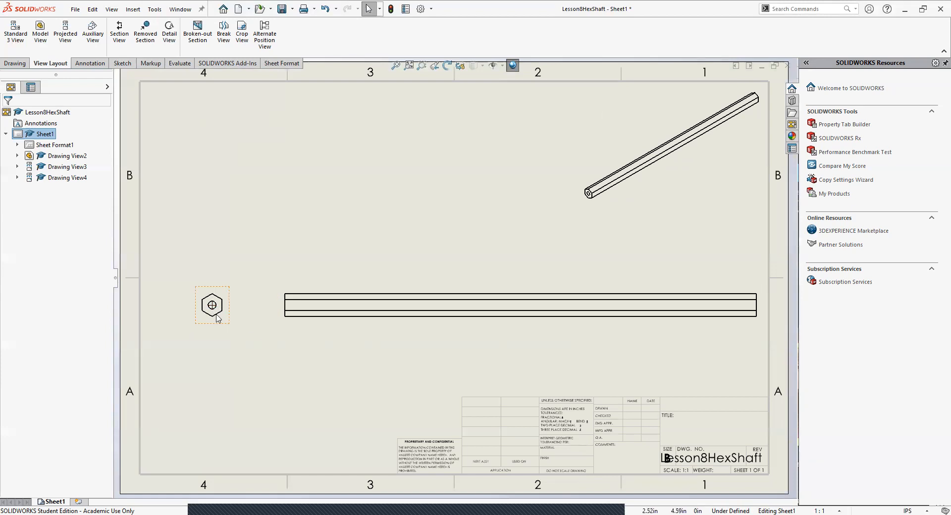
pyautogui.scroll(-2, 214, 306)
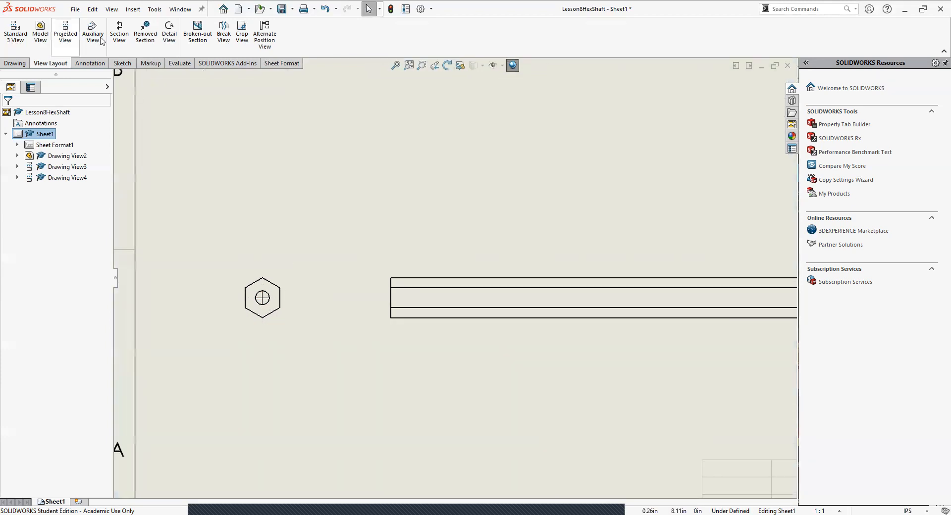
pyautogui.click(22, 64)
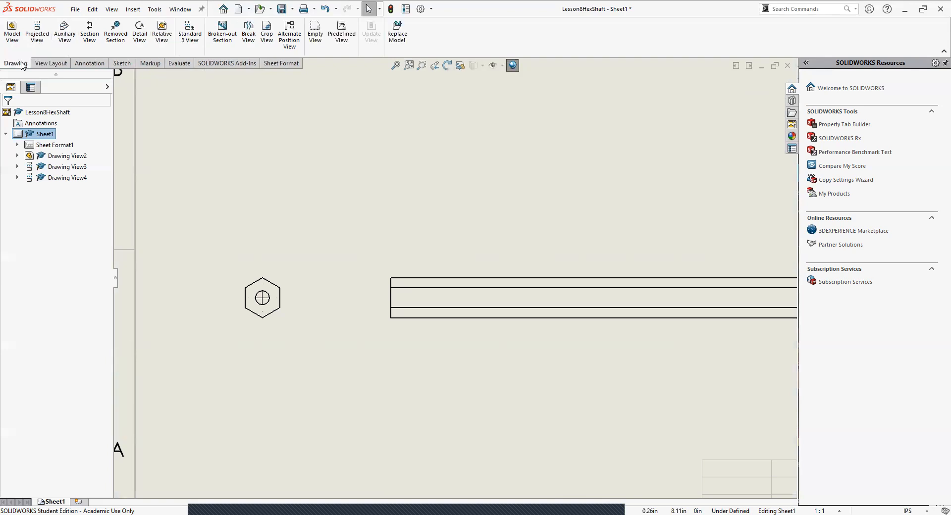
pyautogui.click(89, 66)
pyautogui.click(109, 29)
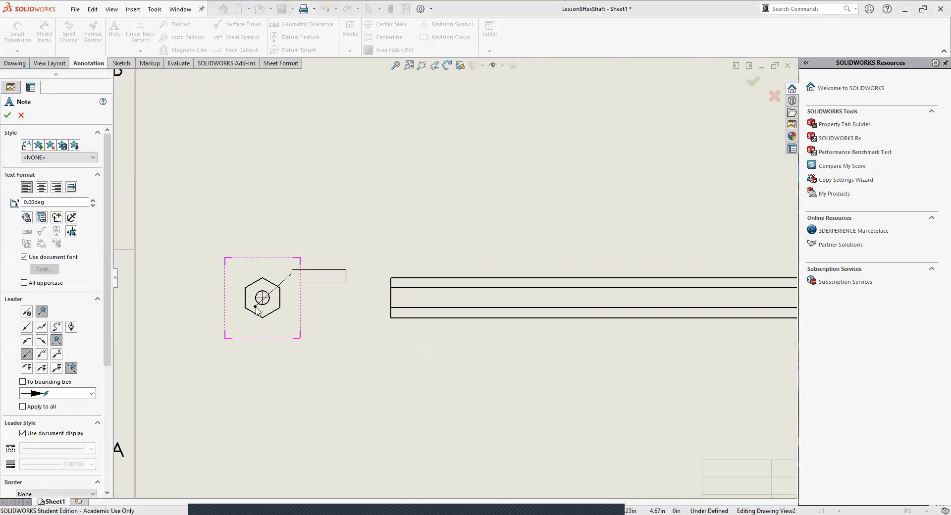
pyautogui.click(256, 308)
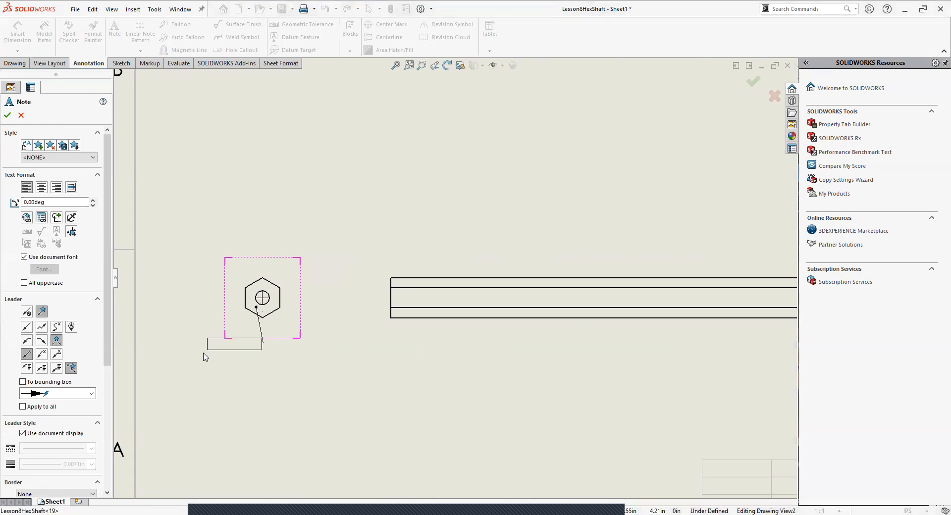
pyautogui.click(171, 345)
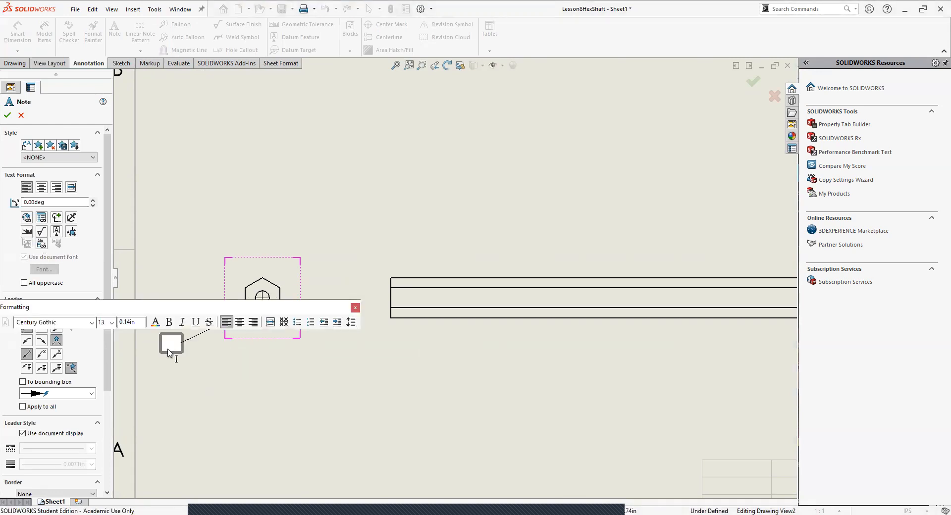
# Step: Enter 1/2" Hex Shaft as the note's text and finish the note
pyautogui.write('1/4')
pyautogui.press('BackSpace')
pyautogui.write('2')
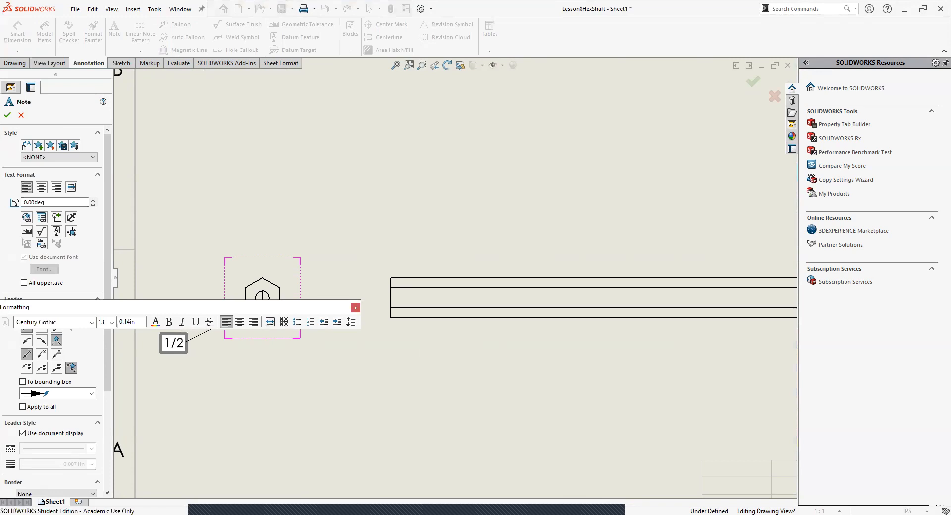
pyautogui.write('" Hex Shaft')
pyautogui.click(362, 402)
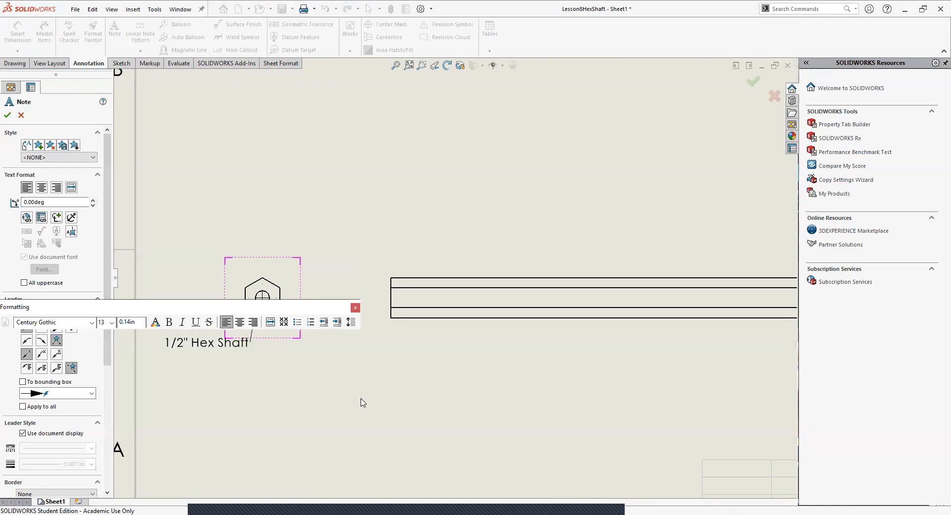
pyautogui.press('Escape')
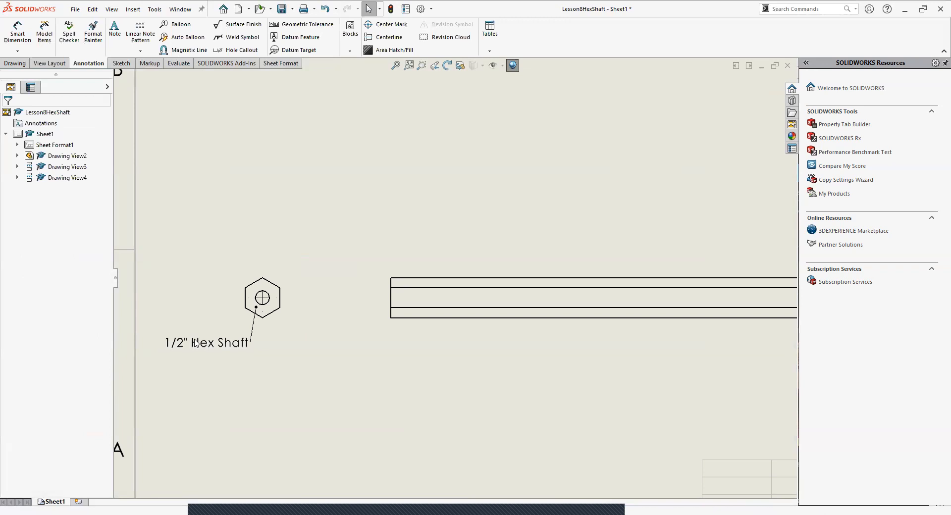
# Step: Shift the hexagonal end view slightly toward the side view and adjust the position of its note and leader point
pyautogui.click(317, 313)
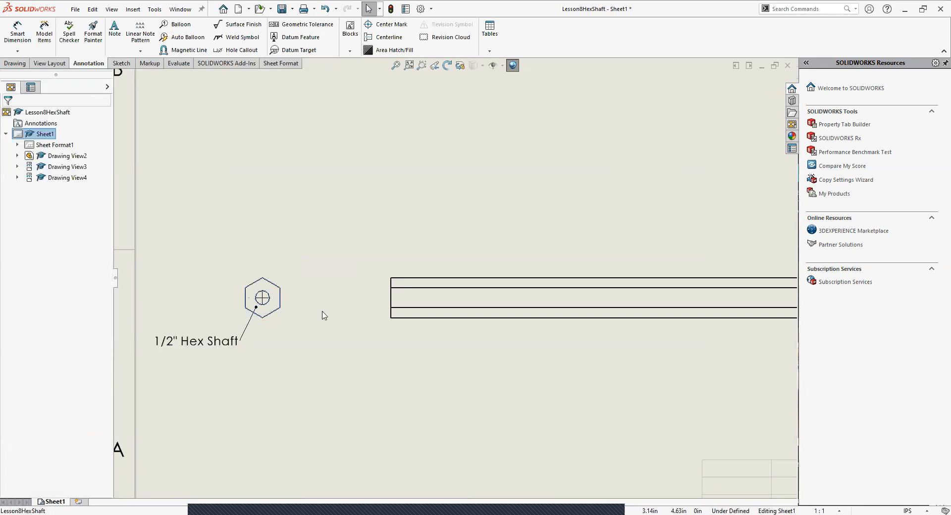
pyautogui.moveTo(296, 296); pyautogui.dragTo(319, 296)
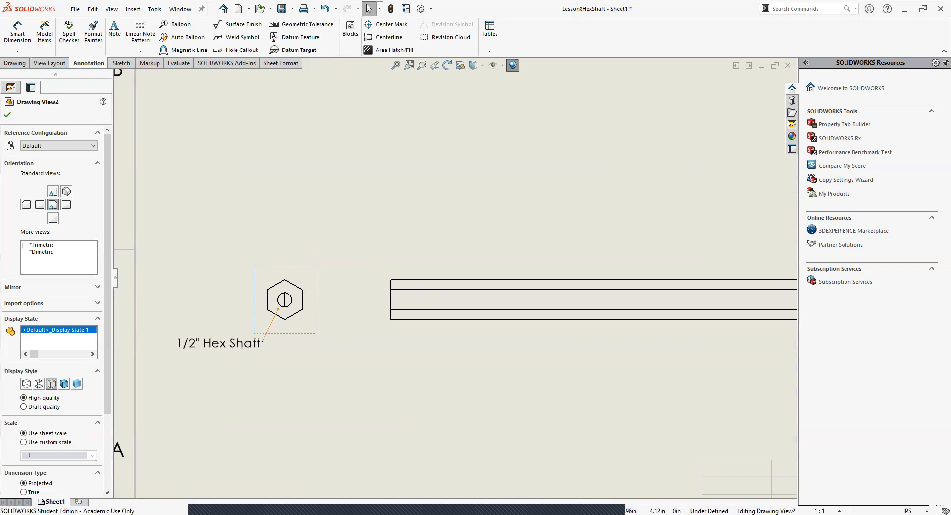
pyautogui.moveTo(256, 342); pyautogui.dragTo(251, 340)
pyautogui.click(292, 410)
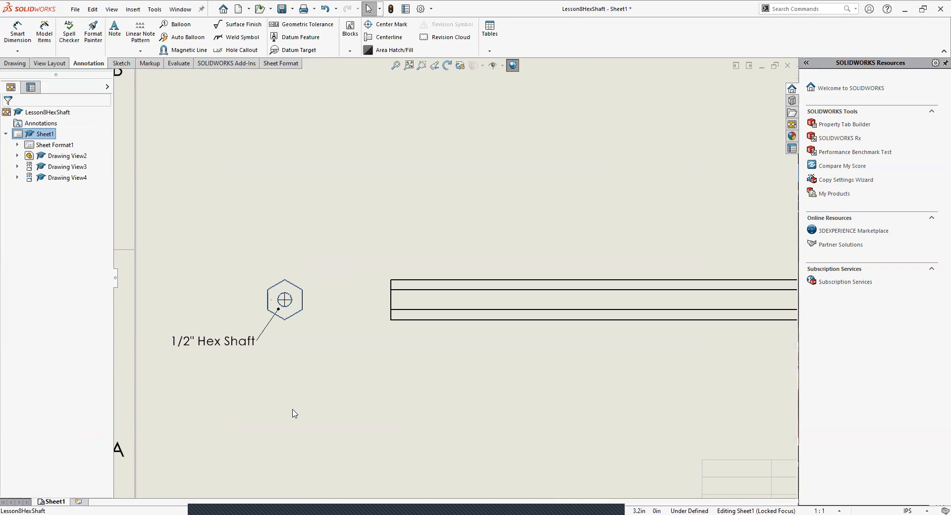
pyautogui.click(278, 314)
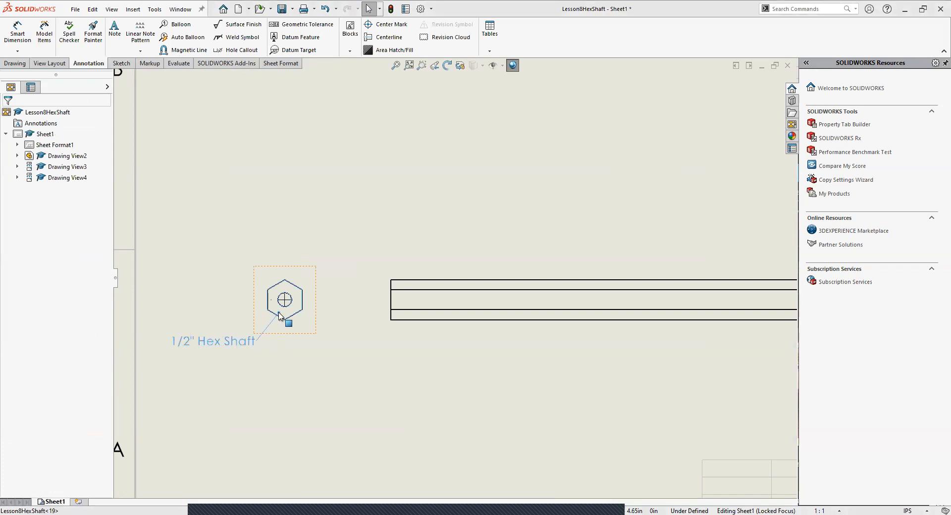
# Step: Try a second line reading Aluminum in the hex shaft note and remove it again
pyautogui.doubleClick(201, 343)
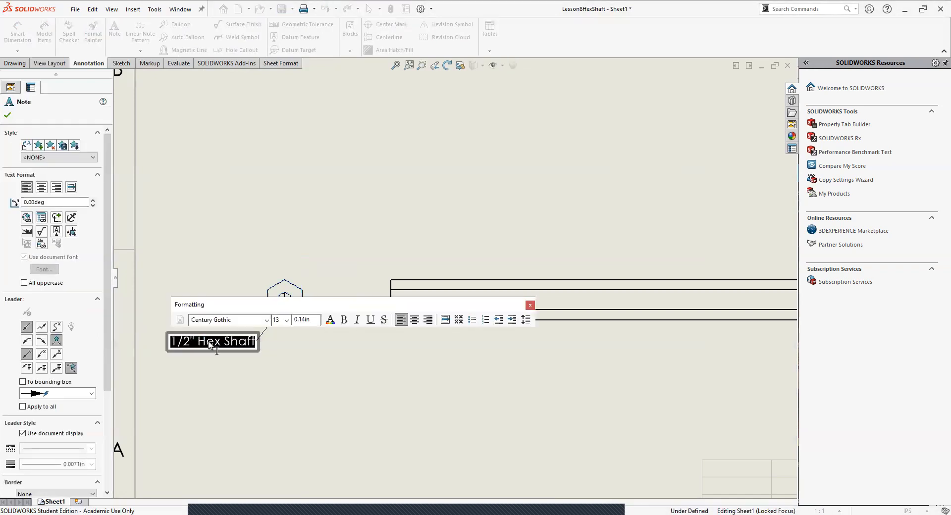
pyautogui.click(261, 352)
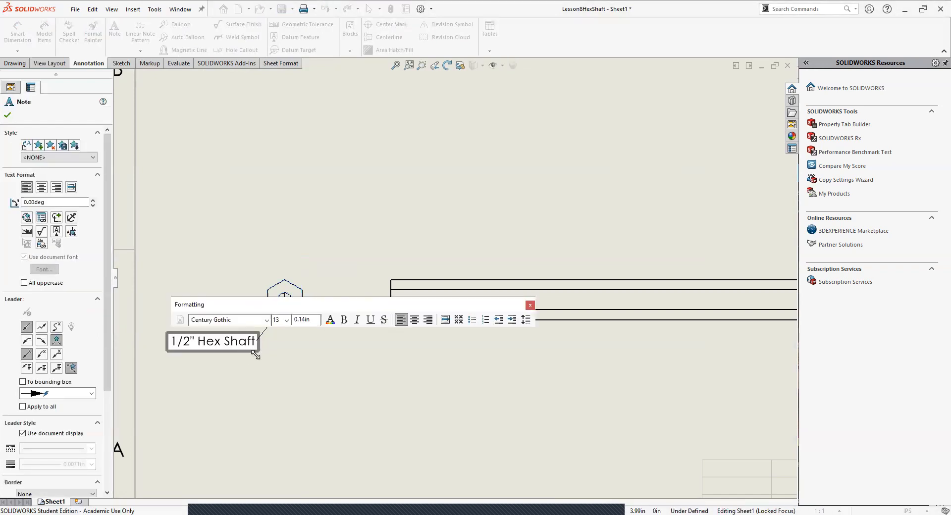
pyautogui.press('Return')
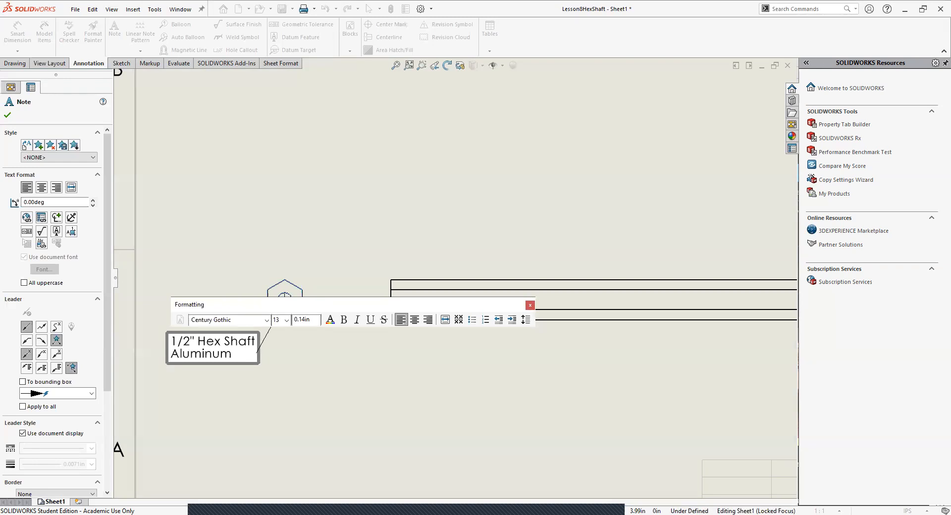
pyautogui.press('BackSpace')
pyautogui.press('BackSpace')
pyautogui.press('BackSpace')
pyautogui.press('BackSpace')
pyautogui.click(289, 434)
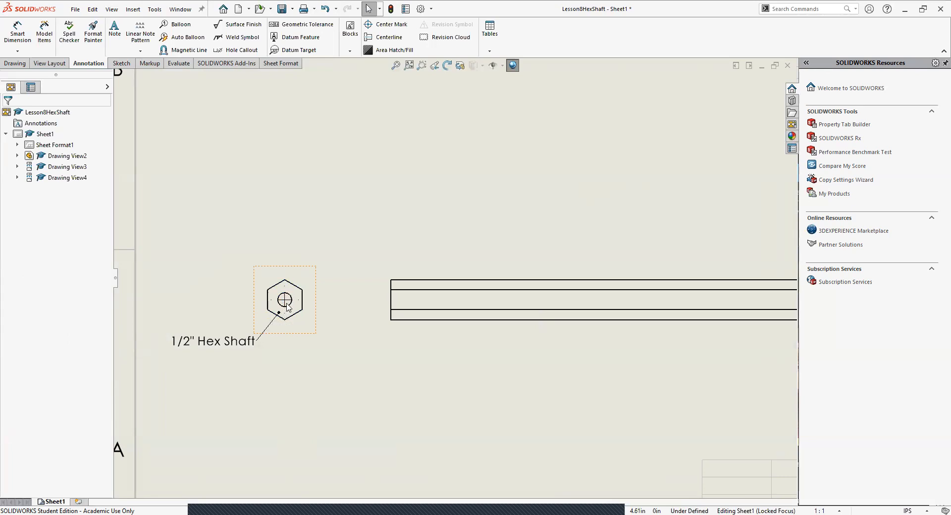
pyautogui.scroll(-3, 287, 307)
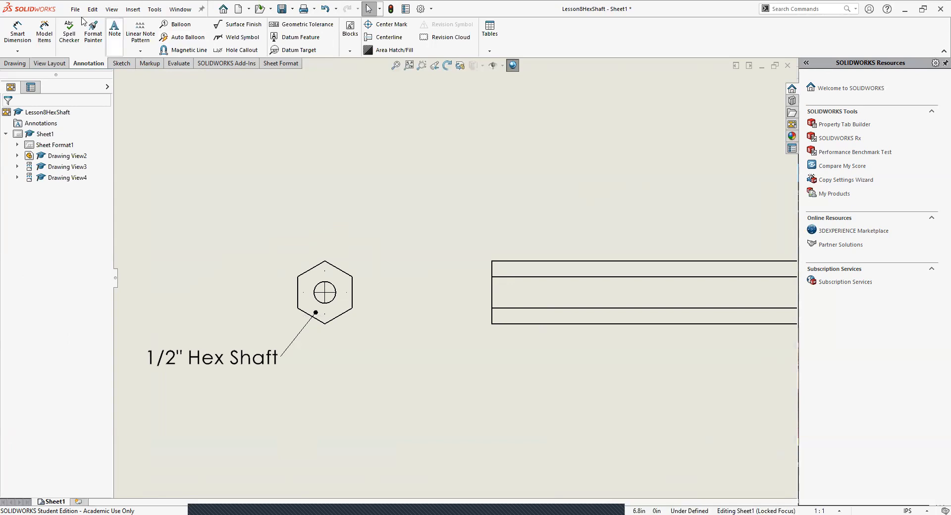
# Step: Dimension the horizontal distance from the hole's centre to the hexagon's right flat, placing it below the end view
pyautogui.click(18, 29)
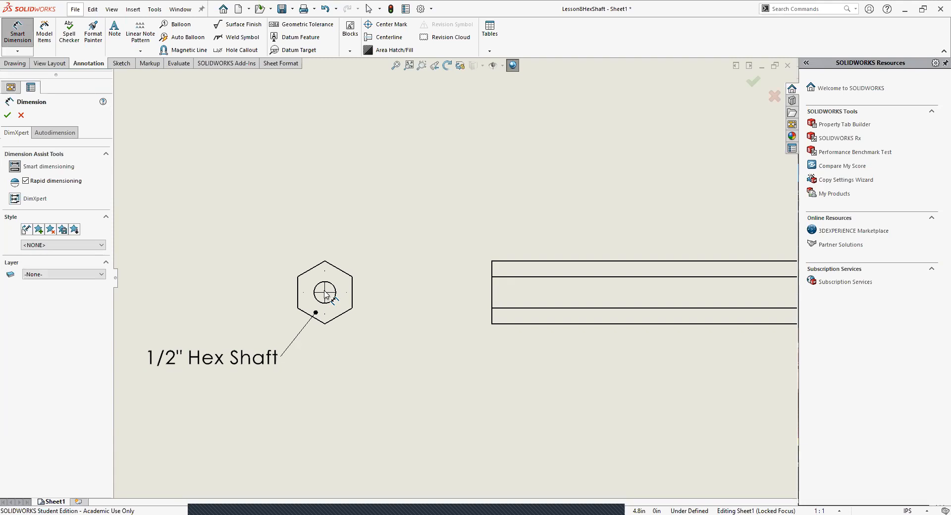
pyautogui.click(353, 301)
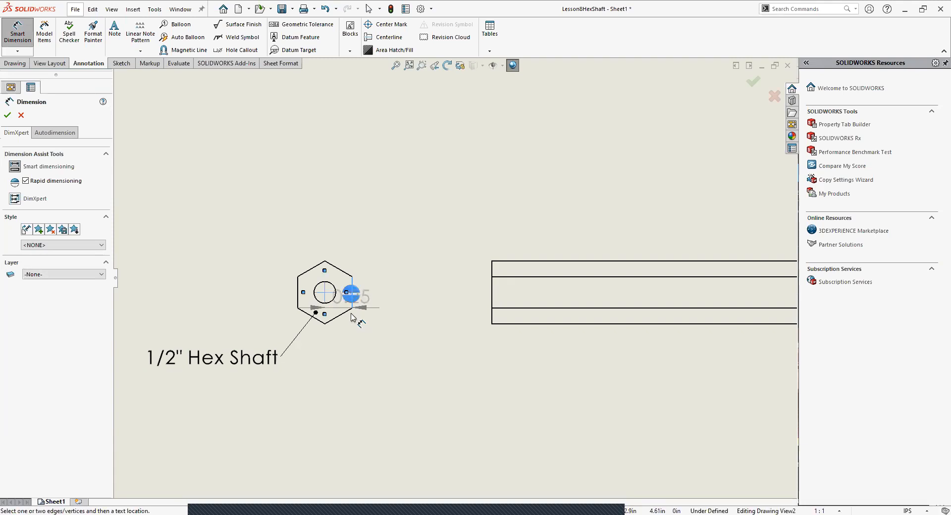
pyautogui.click(353, 302)
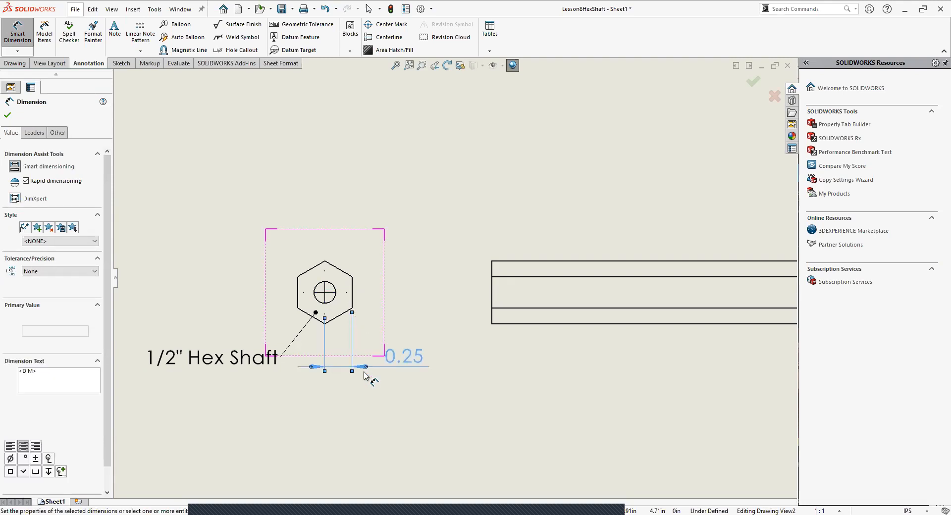
pyautogui.press('Escape')
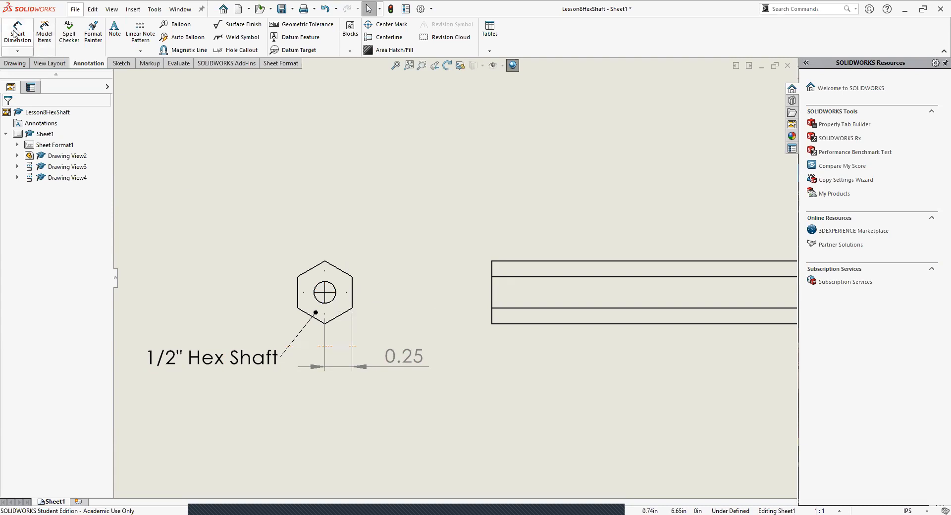
# Step: Dimension the vertical distance from the hexagon's top corner to the hole's centre, placing it left of the end view
pyautogui.click(17, 33)
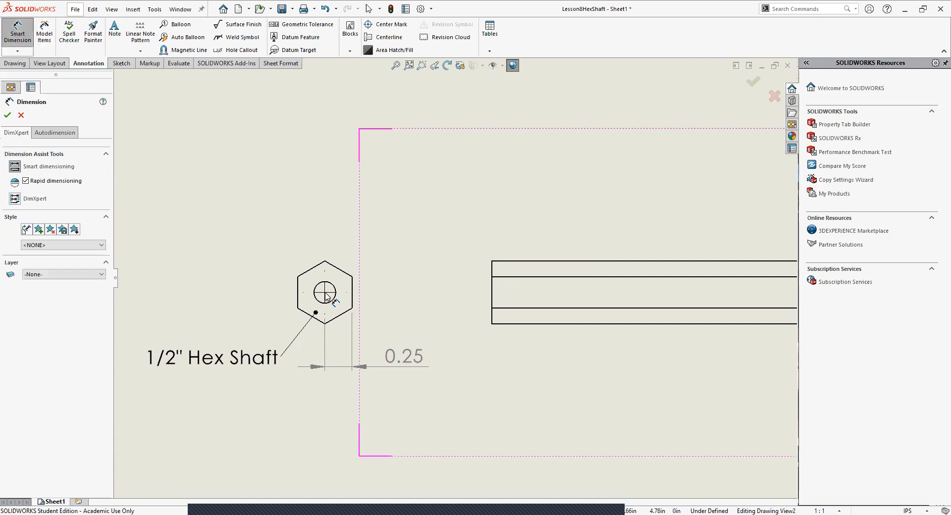
pyautogui.click(324, 260)
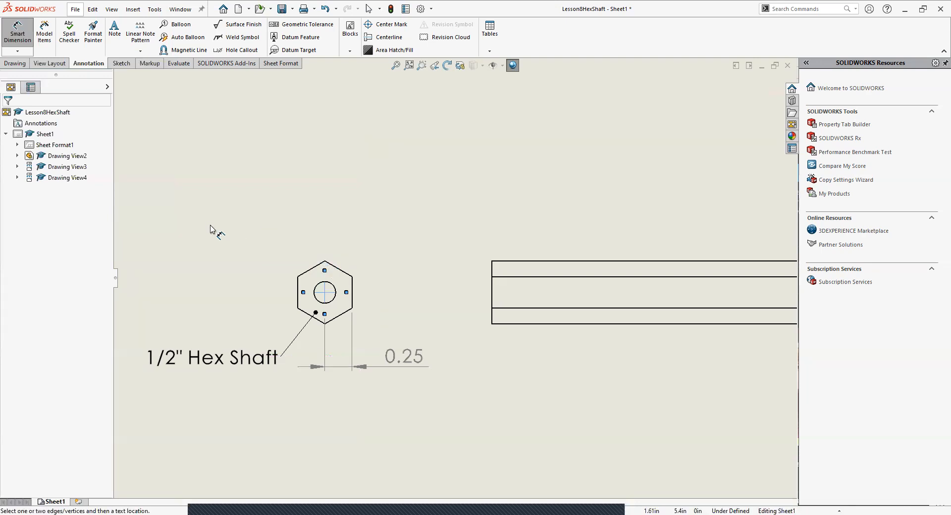
pyautogui.press('Escape')
pyautogui.click(18, 31)
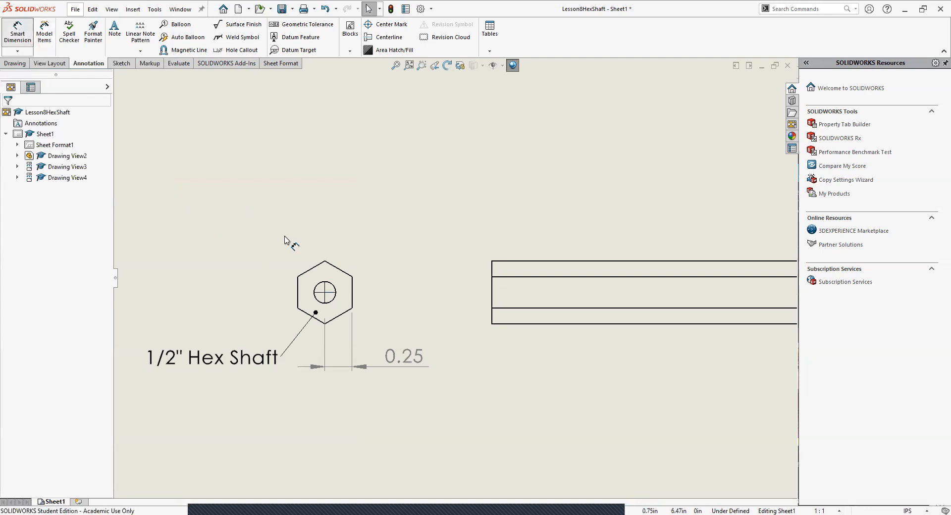
pyautogui.click(325, 262)
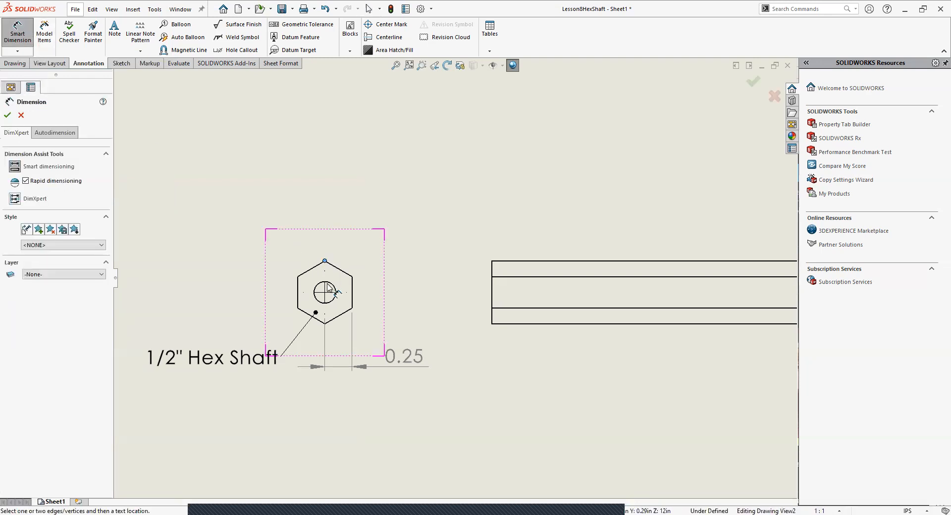
pyautogui.click(296, 291)
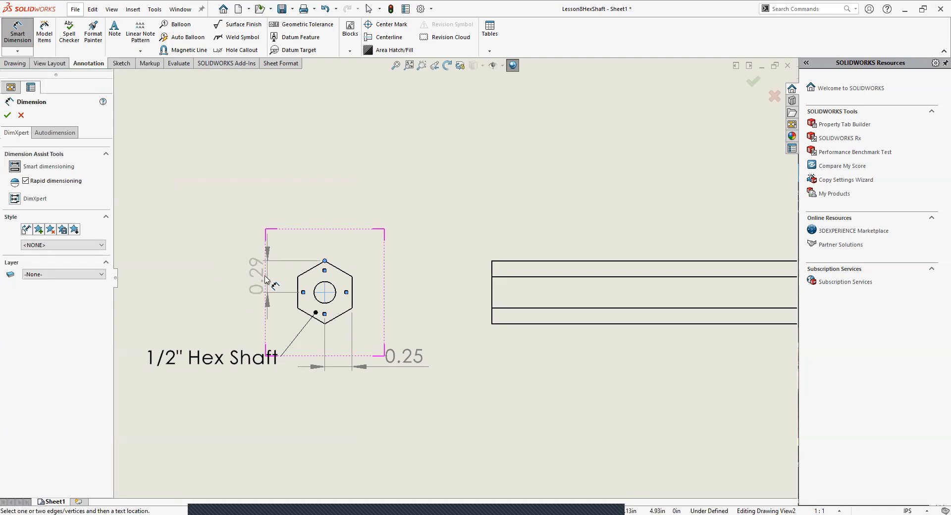
pyautogui.click(258, 280)
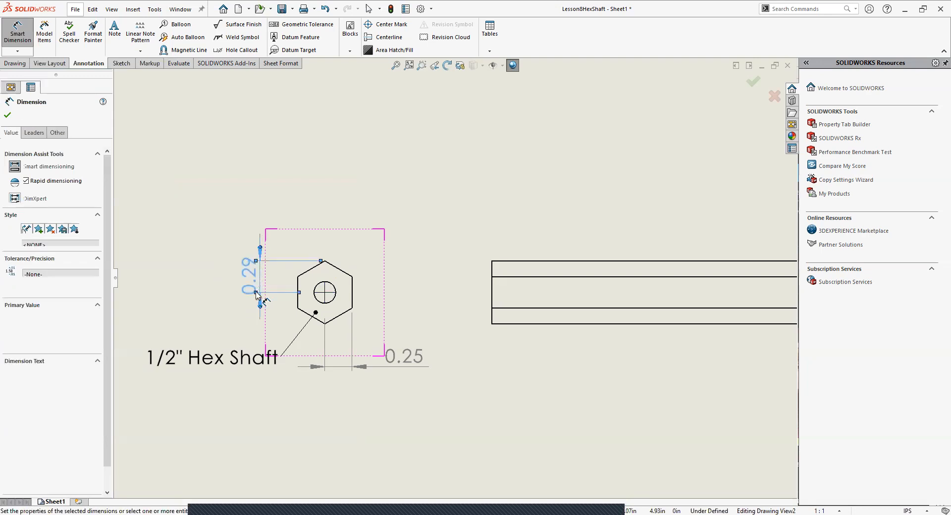
pyautogui.press('Escape')
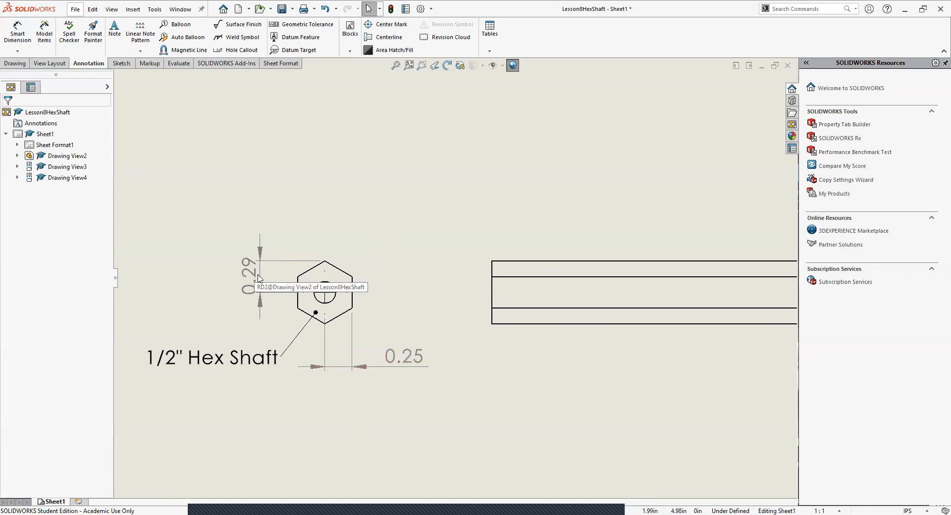
# Step: Dimension the length of the hexagon's upper-right edge, placing it above the end view
pyautogui.click(17, 31)
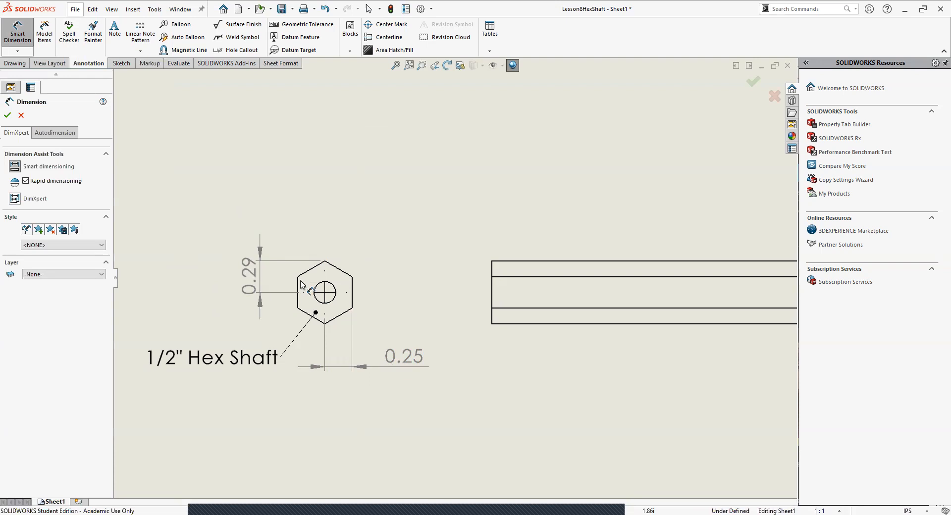
pyautogui.click(345, 272)
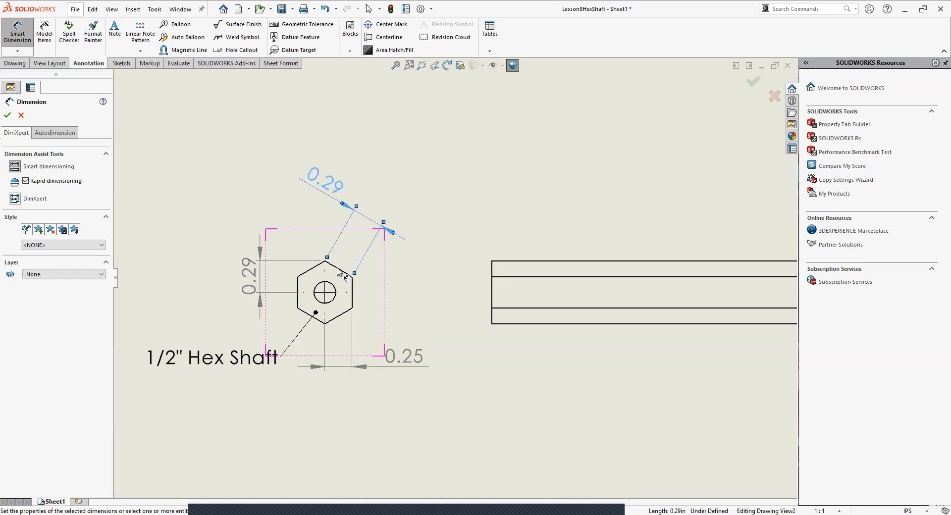
pyautogui.click(364, 255)
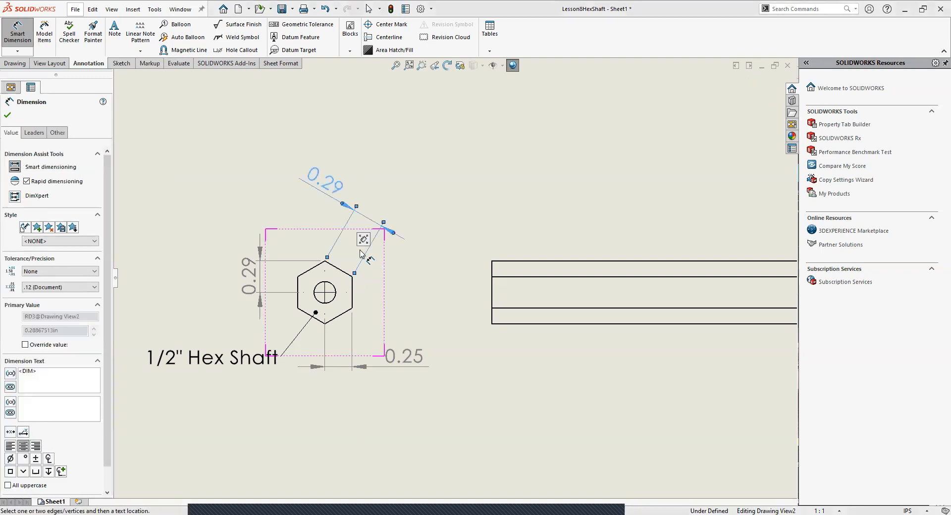
pyautogui.press('Escape')
# Step: Append X6 to the text of the hexagon's slanted edge-length dimension and accept the change
pyautogui.click(335, 188)
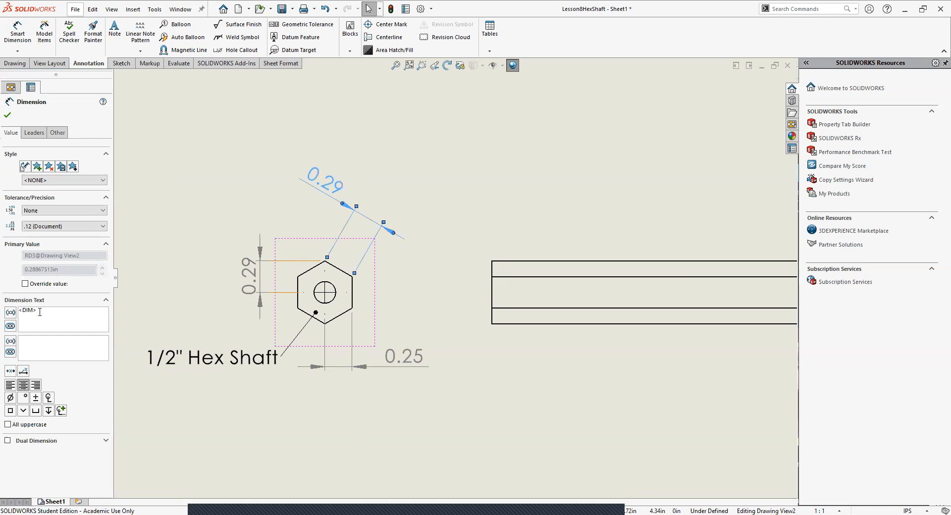
pyautogui.press('Escape')
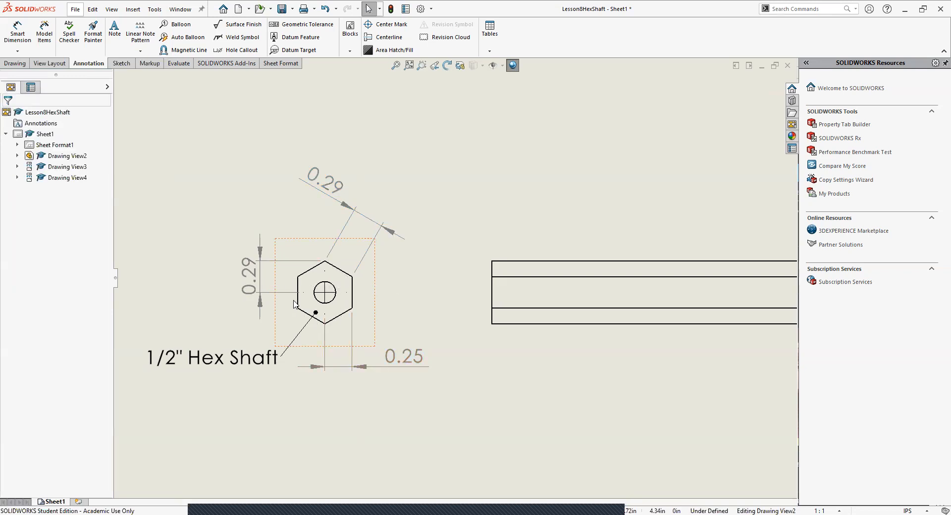
pyautogui.click(332, 197)
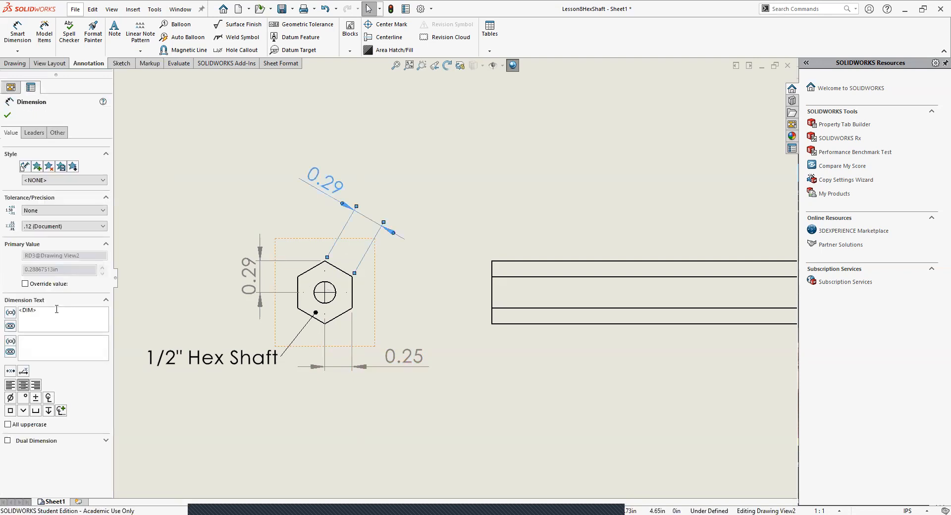
pyautogui.write('X6')
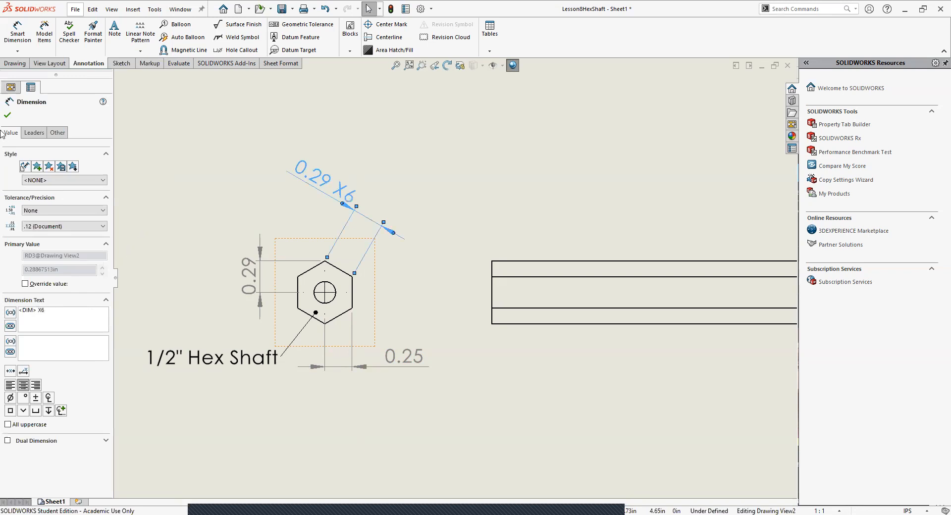
pyautogui.click(7, 115)
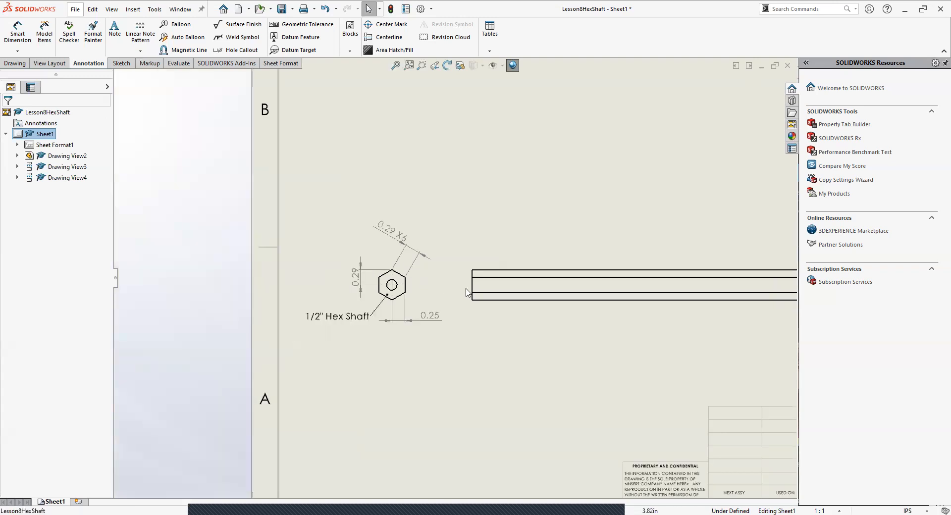
# Step: Move the long side view slightly closer to the hexagonal end view
pyautogui.scroll(-5, 459, 291)
pyautogui.scroll(2, 545, 283)
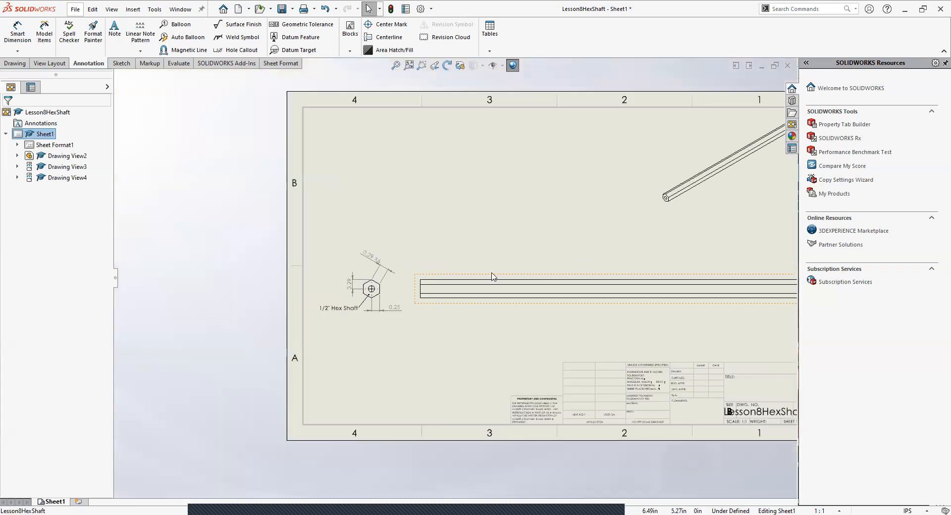
pyautogui.click(492, 276)
pyautogui.moveTo(492, 276); pyautogui.dragTo(474, 279)
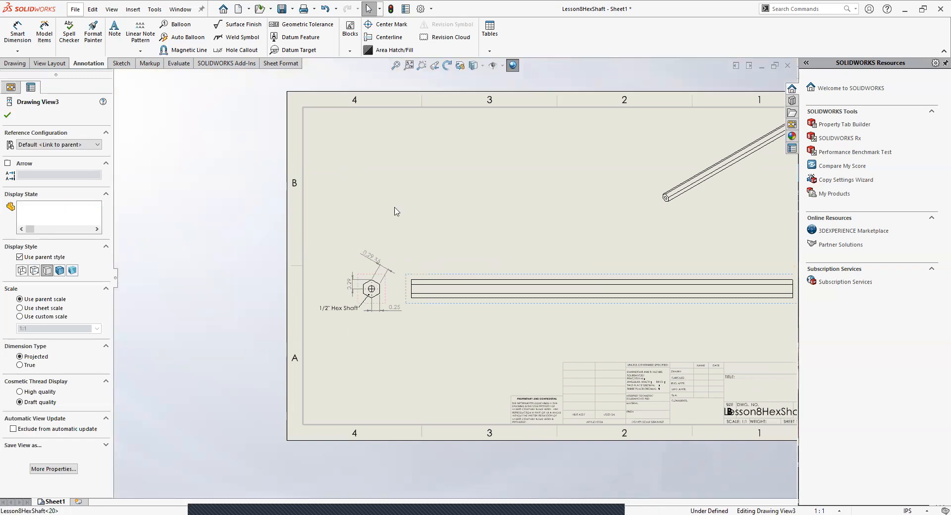
pyautogui.click(650, 347)
# Step: Dimension the diameter of the hole in the hexagonal end view, placing it to the upper right of the hexagon
pyautogui.press('f')
pyautogui.scroll(3, 489, 267)
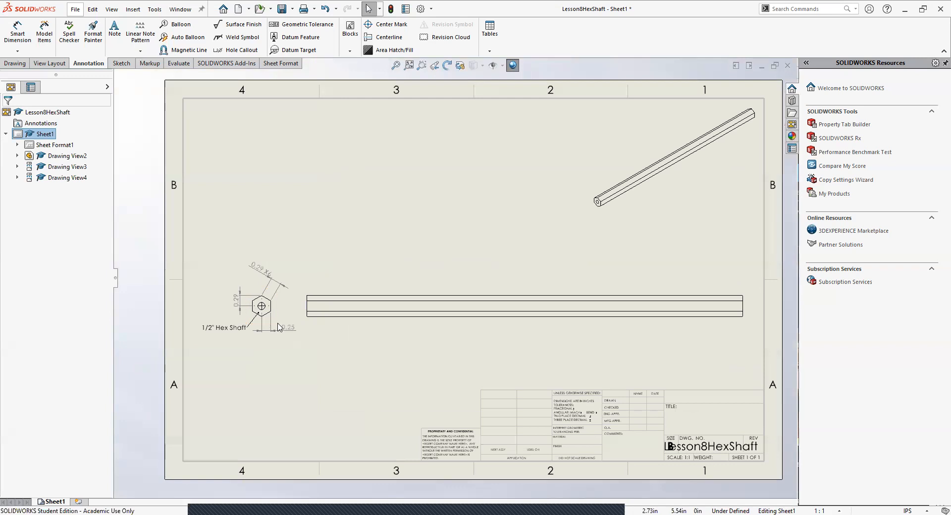
pyautogui.scroll(-2, 273, 297)
pyautogui.scroll(-4, 273, 296)
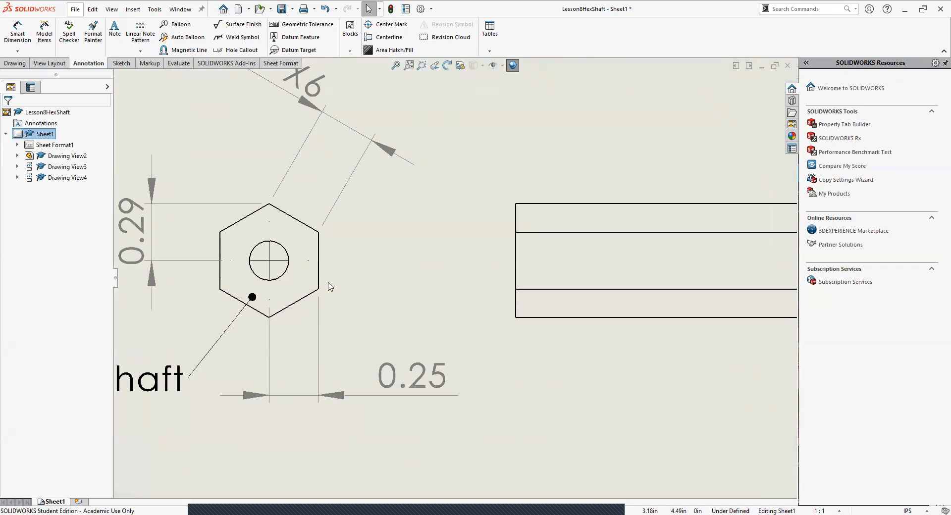
pyautogui.click(27, 30)
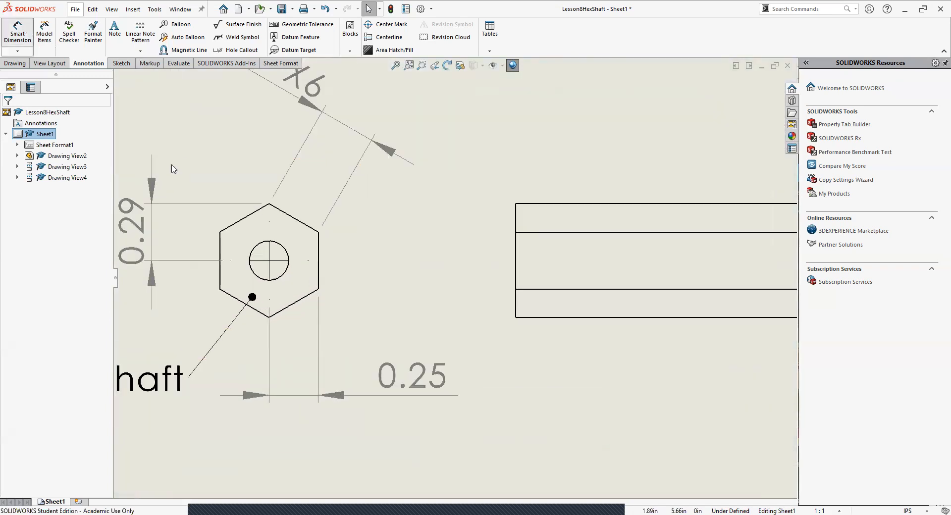
pyautogui.click(288, 256)
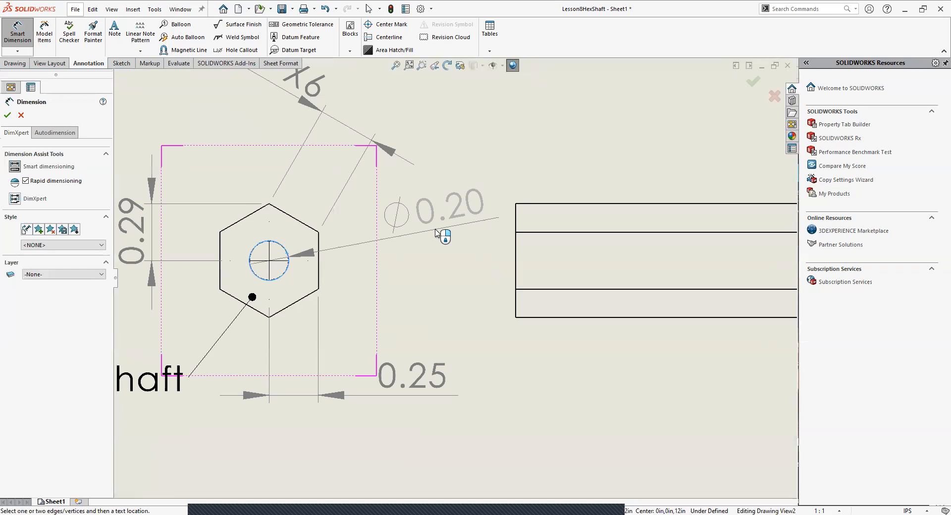
pyautogui.click(434, 230)
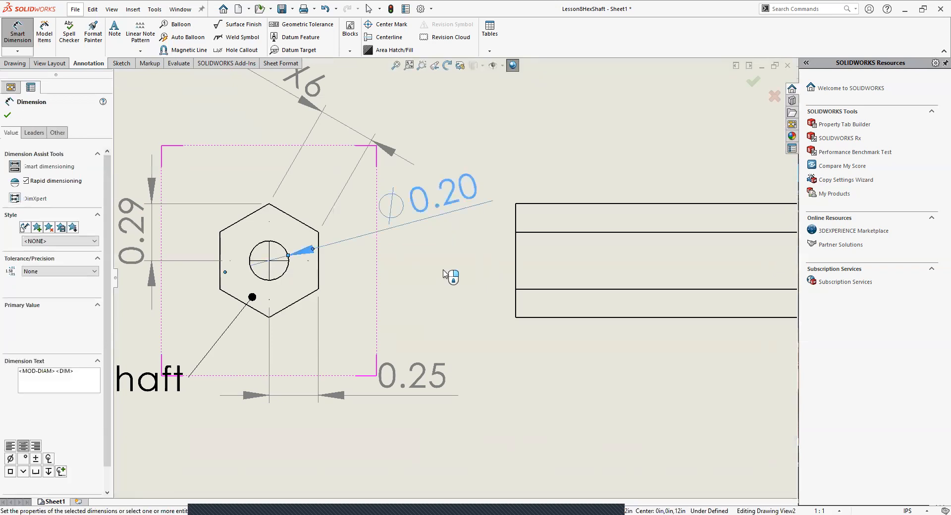
pyautogui.press('Escape')
# Step: Dimension the shaft's overall length along the side view's bottom edge, placing it below the view
pyautogui.scroll(2, 452, 310)
pyautogui.scroll(4, 386, 306)
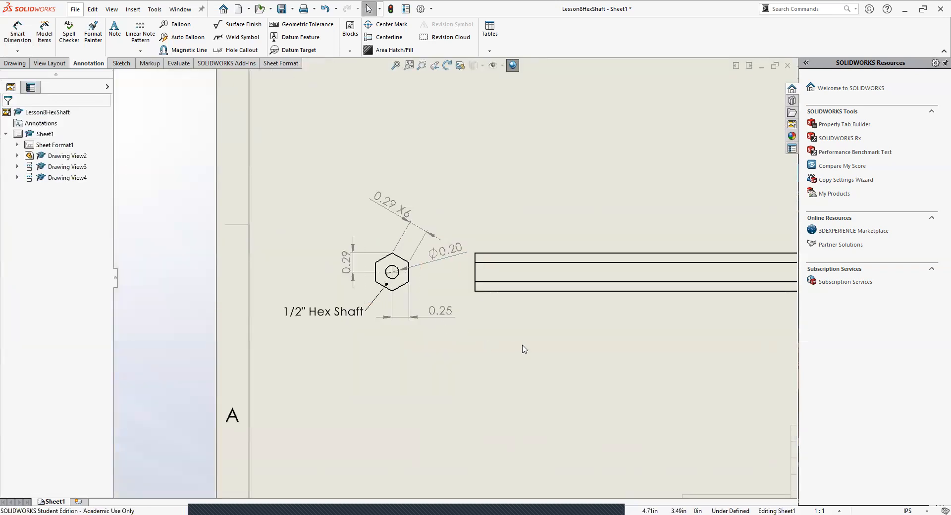
pyautogui.scroll(2, 505, 332)
pyautogui.press('f')
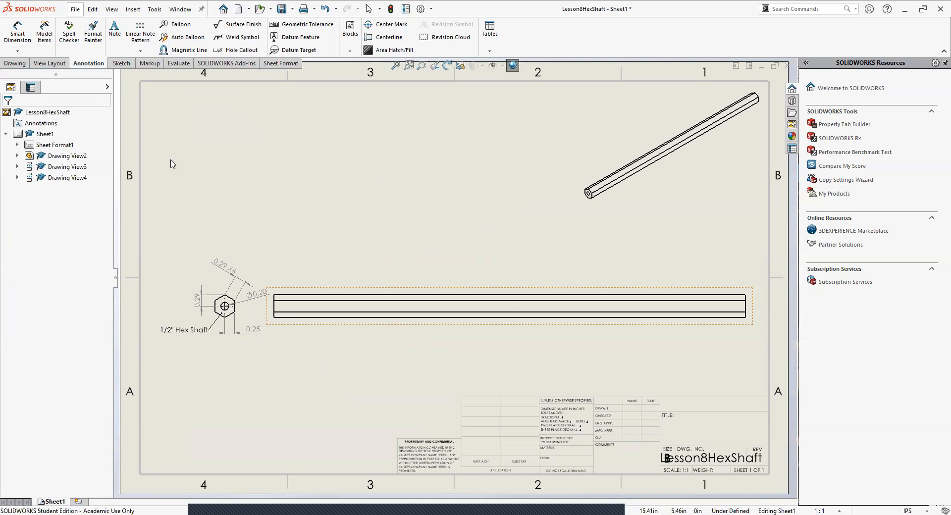
pyautogui.click(18, 33)
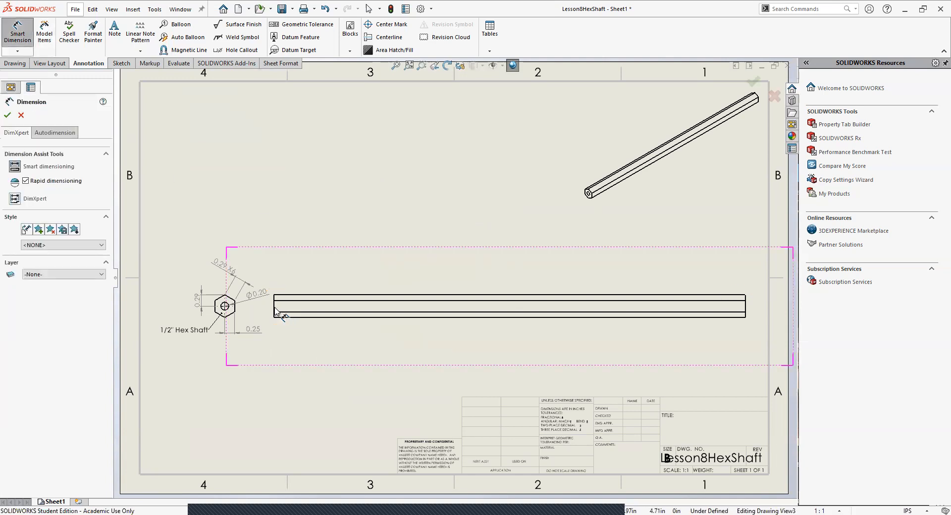
pyautogui.click(288, 318)
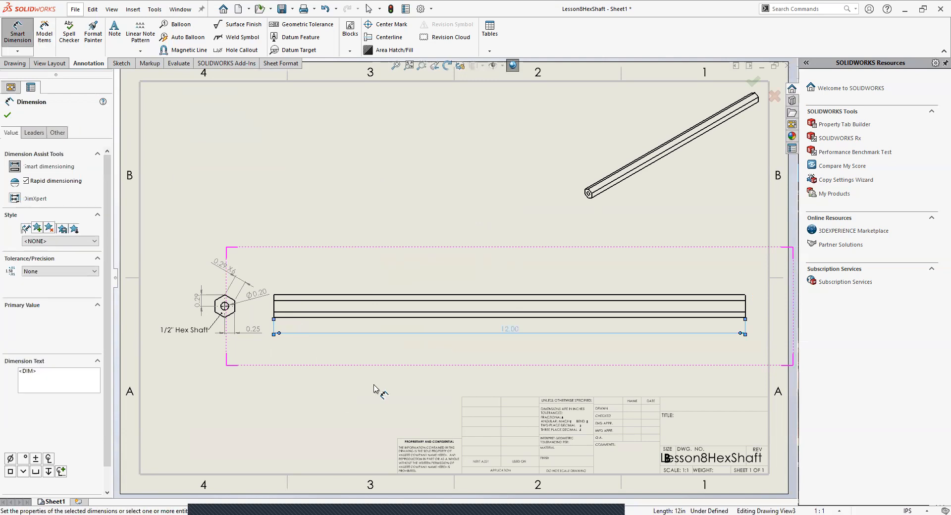
pyautogui.press('Escape')
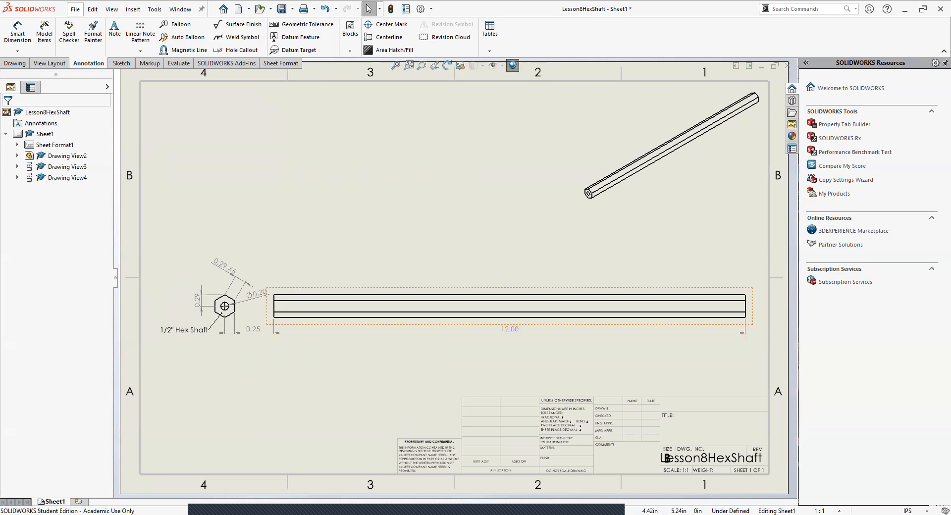
# Step: Set the side view's display style to Hidden Lines Visible
pyautogui.click(293, 317)
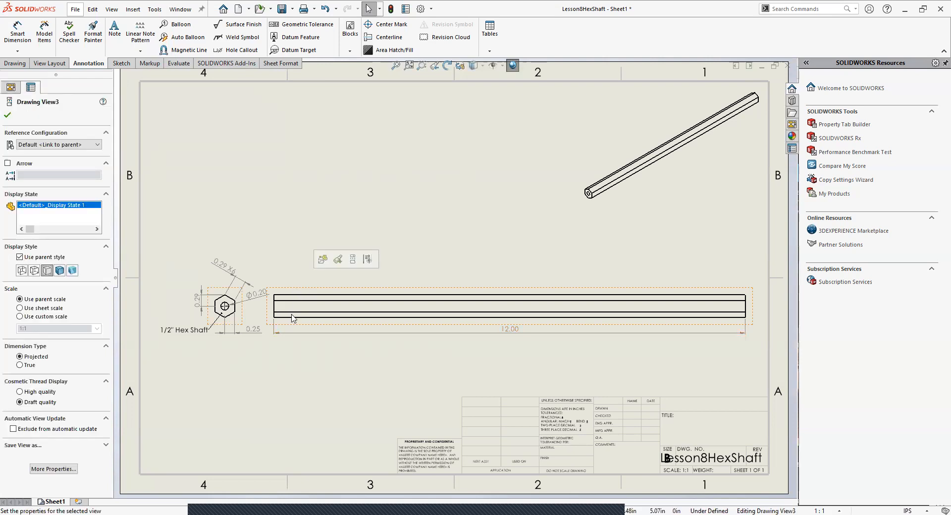
pyautogui.click(35, 270)
pyautogui.click(380, 377)
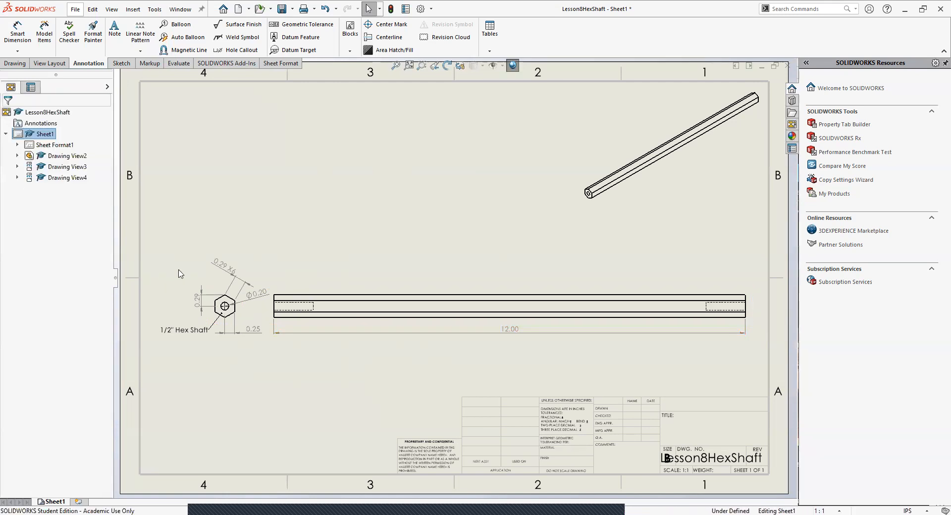
# Step: Dimension the depth of the hole at the side view's left end, placing it between the view and the overall length dimension
pyautogui.click(18, 31)
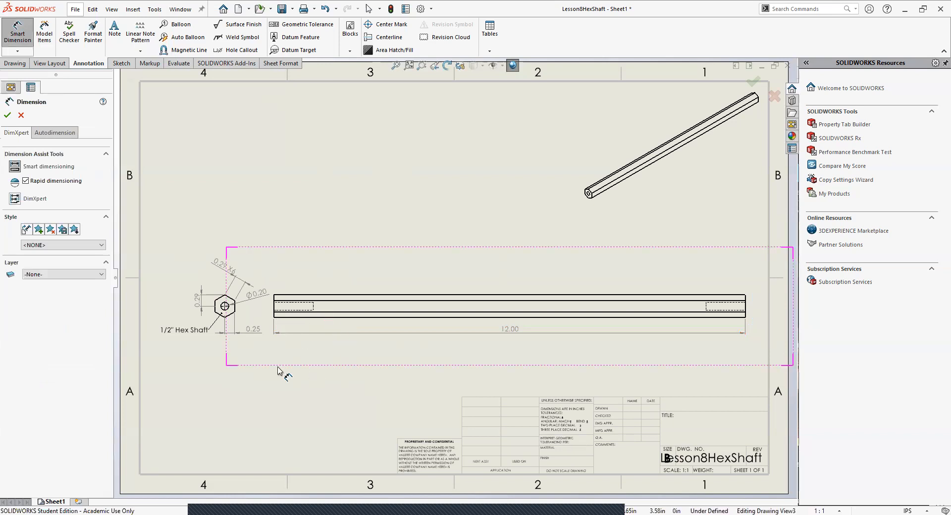
pyautogui.scroll(-5, 274, 304)
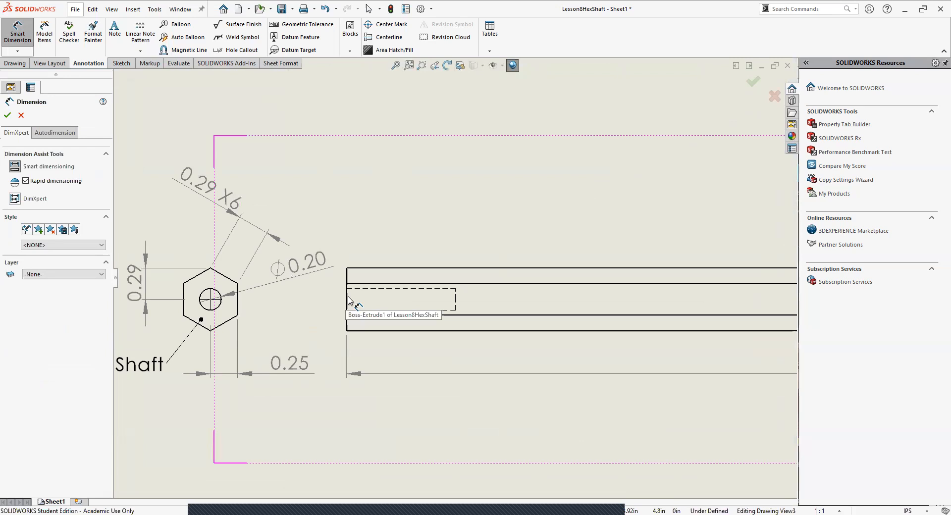
pyautogui.click(348, 298)
pyautogui.click(456, 305)
pyautogui.click(487, 392)
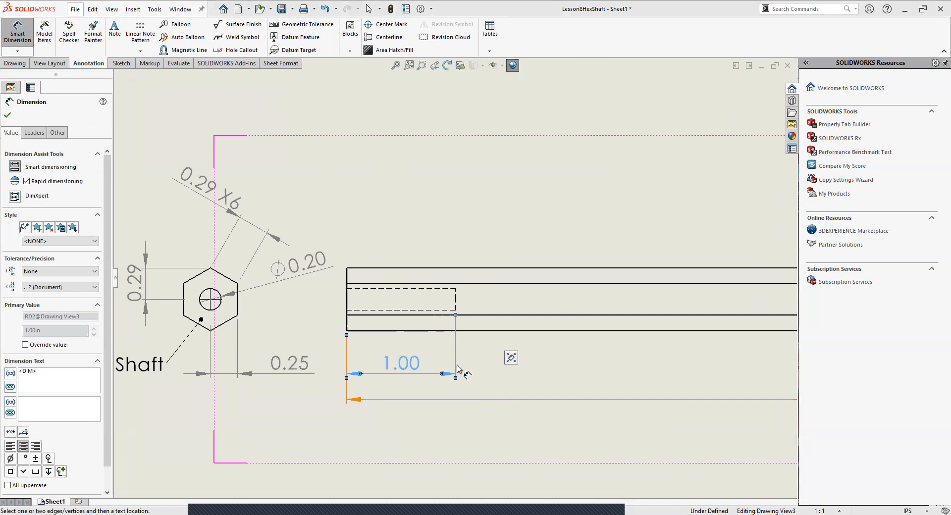
pyautogui.press('Escape')
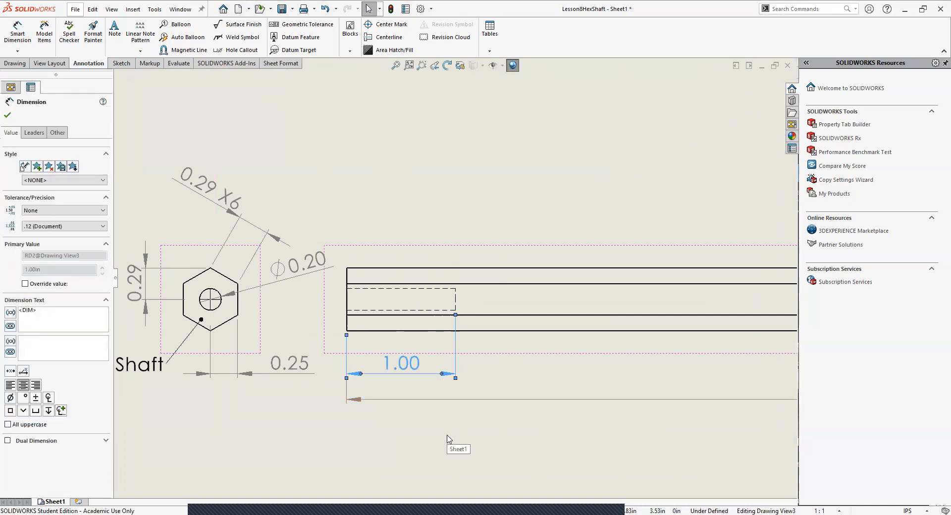
# Step: Compare the Hidden Lines Visible, Wireframe and Hidden Lines Removed display styles on the side view, finishing with Hidden Lines Removed
pyautogui.scroll(5, 533, 298)
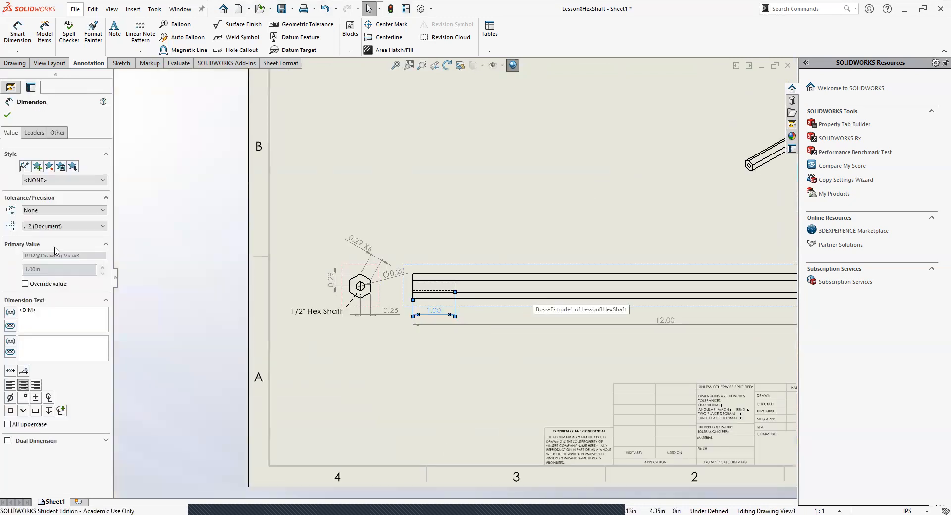
pyautogui.click(501, 307)
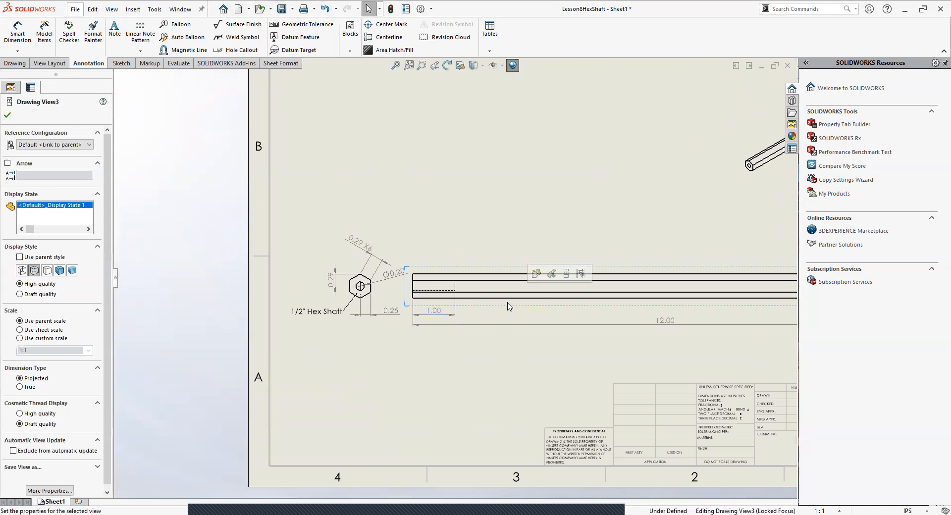
pyautogui.click(47, 270)
pyautogui.click(36, 269)
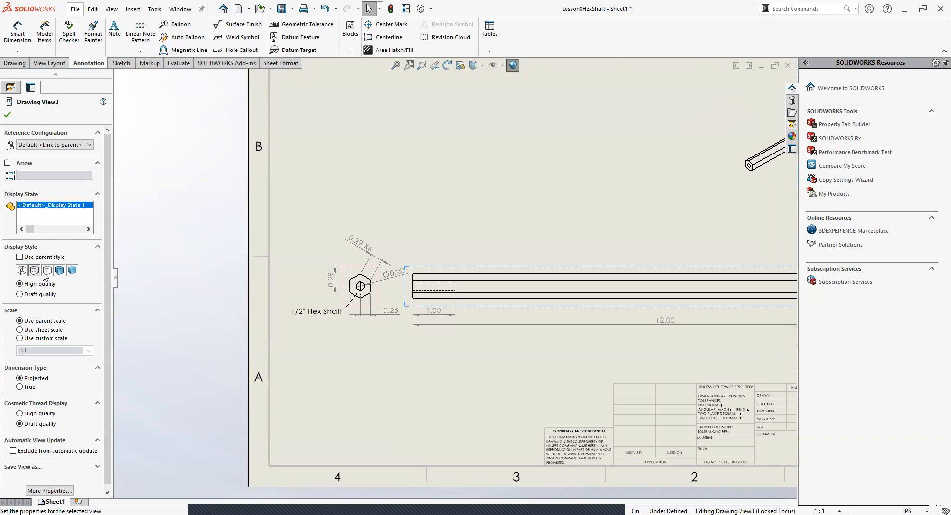
pyautogui.click(47, 271)
pyautogui.click(35, 269)
pyautogui.click(47, 272)
pyautogui.click(22, 272)
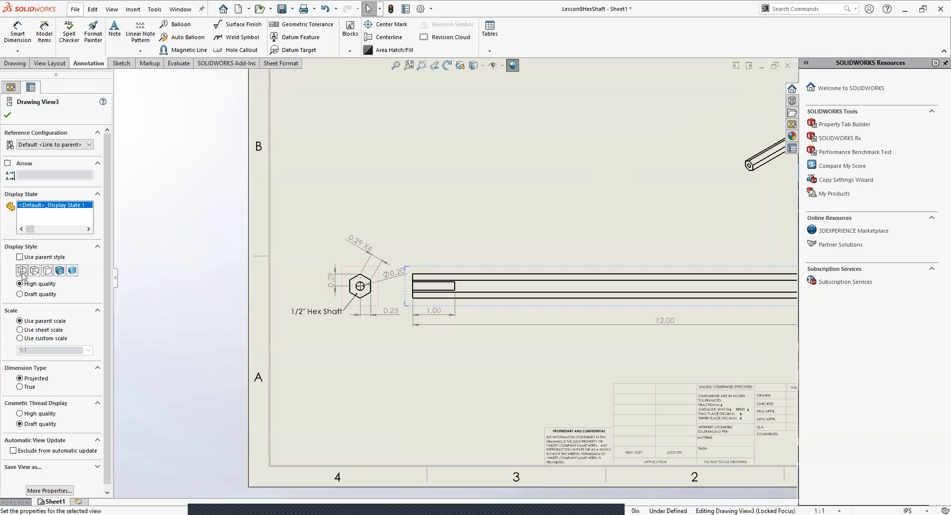
pyautogui.click(47, 271)
pyautogui.click(511, 421)
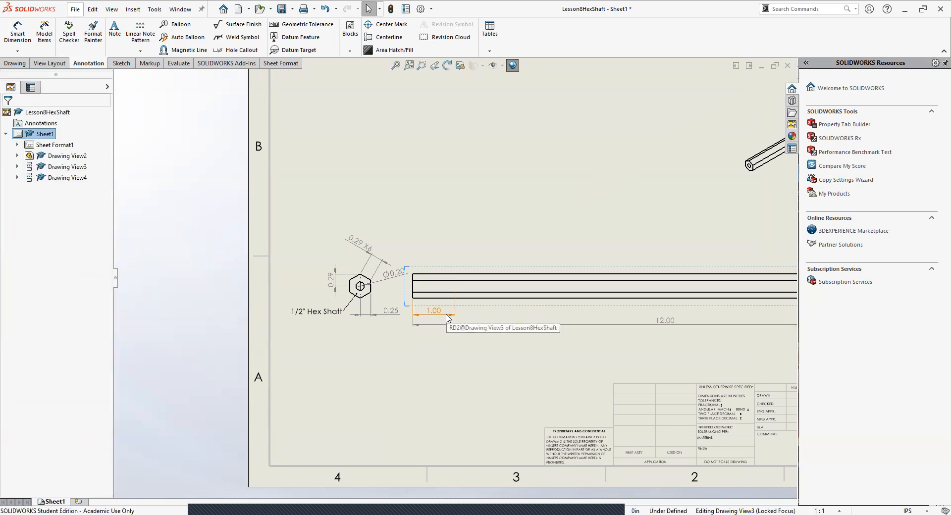
pyautogui.click(484, 305)
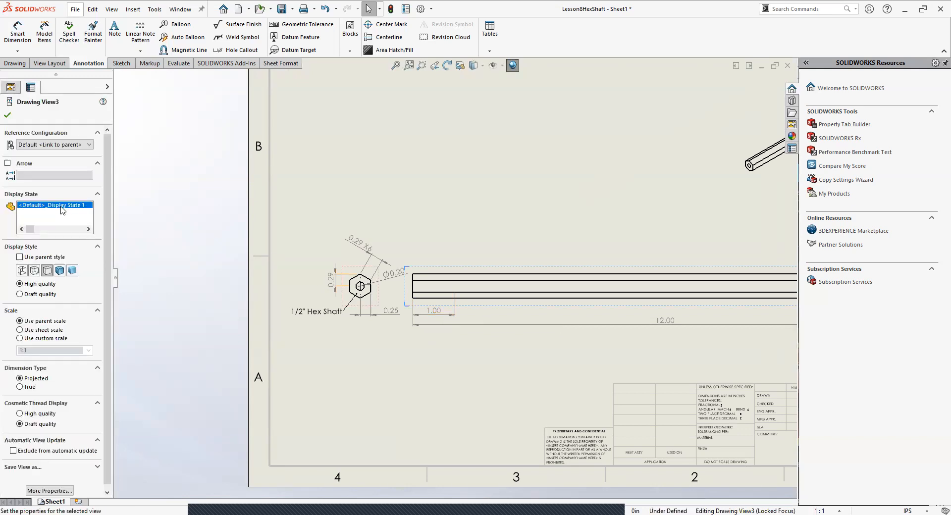
pyautogui.click(448, 358)
pyautogui.click(477, 311)
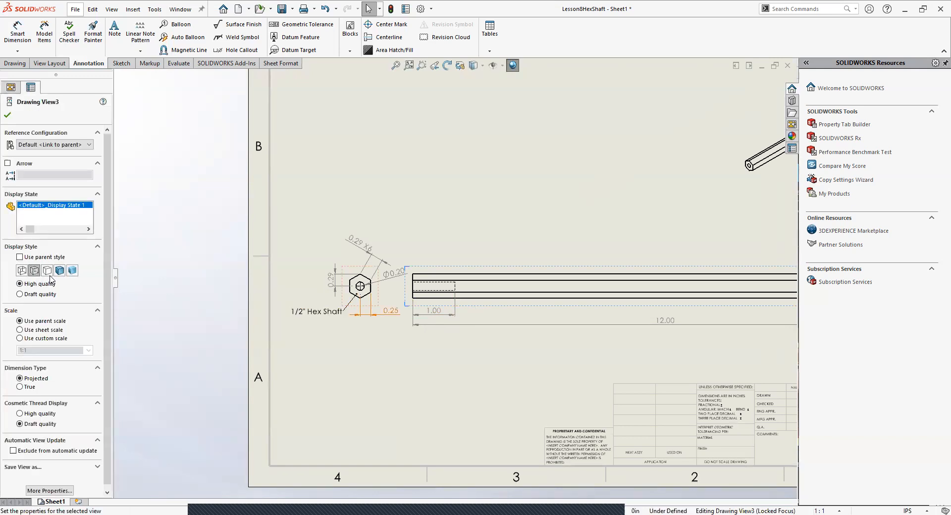
pyautogui.click(415, 400)
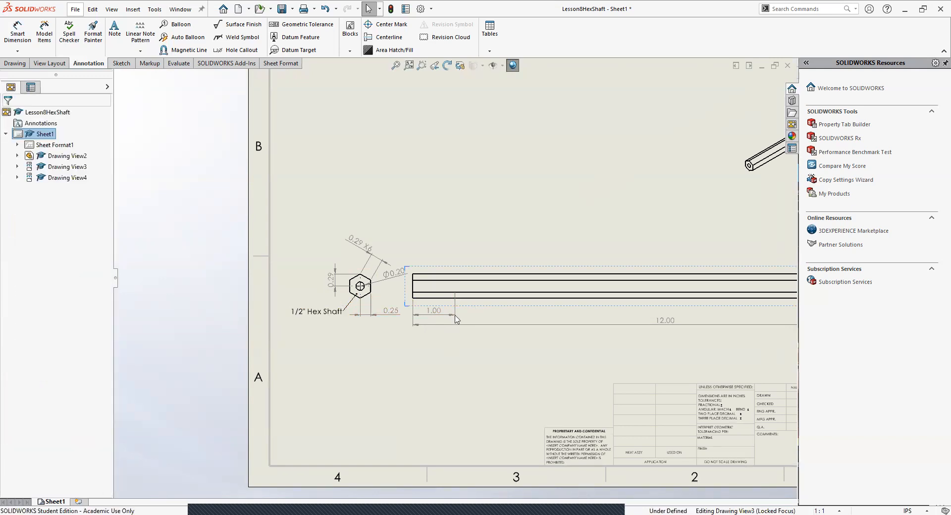
# Step: Delete the long side view of the shaft from the sheet together with its dimensions
pyautogui.click(449, 268)
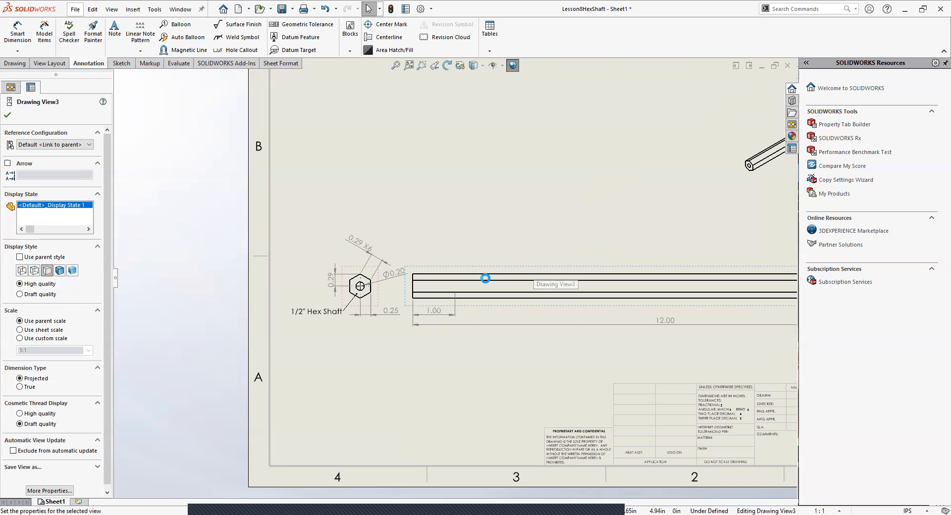
pyautogui.press('Delete')
pyautogui.click(543, 227)
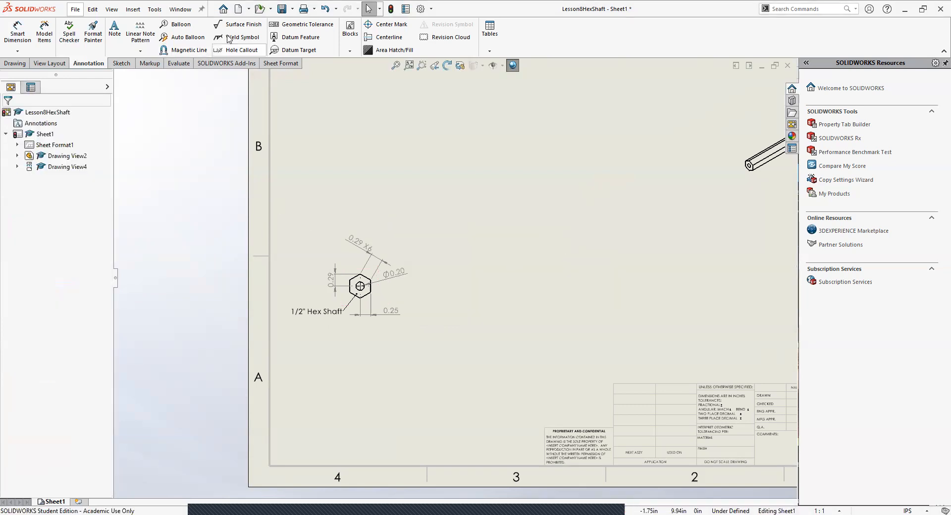
# Step: Start a section view with a vertical cutting line for the hexagonal end view
pyautogui.click(66, 64)
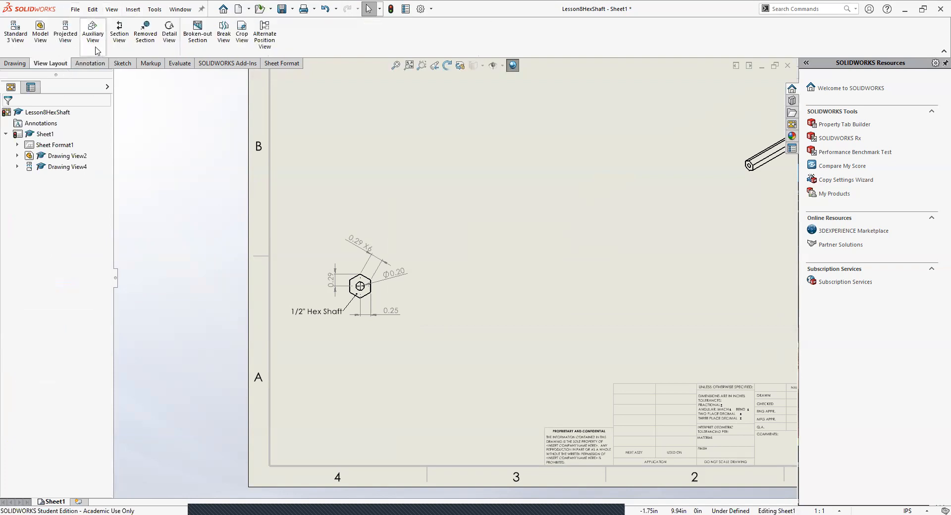
pyautogui.click(131, 14)
pyautogui.moveTo(161, 43)
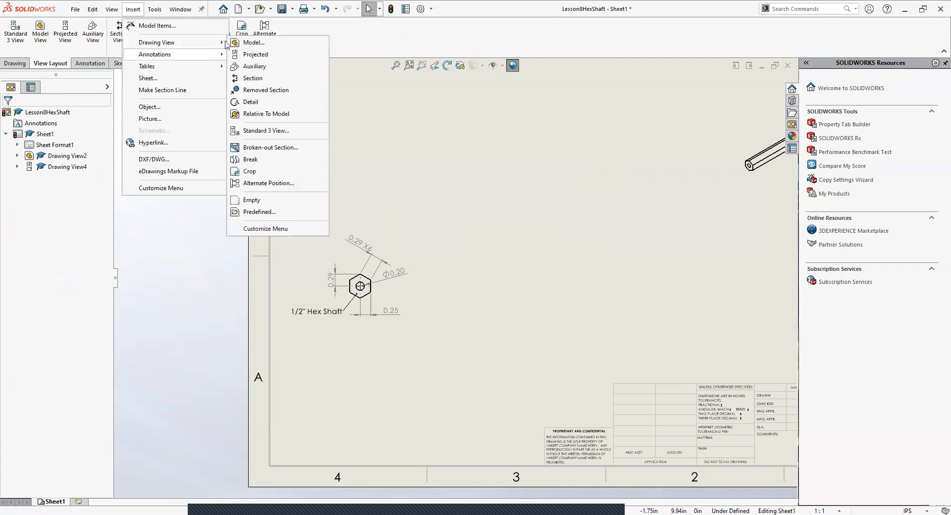
pyautogui.click(257, 79)
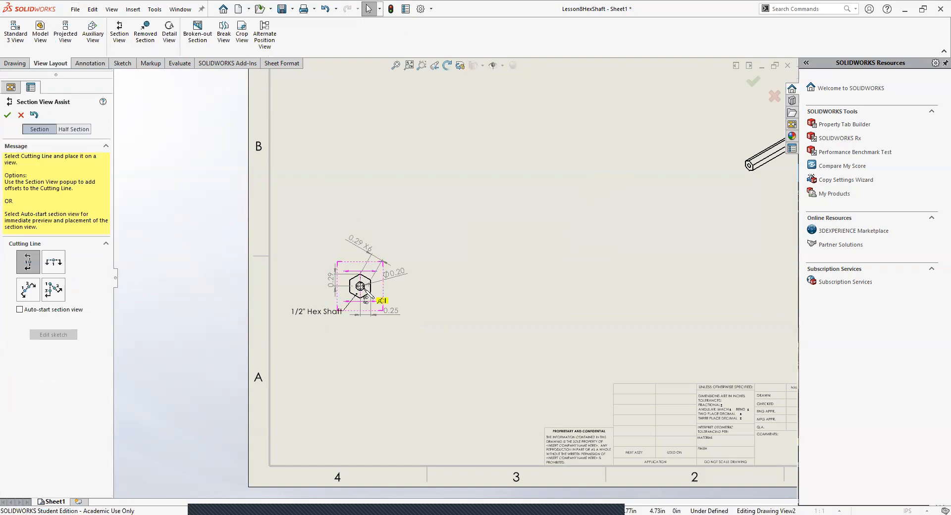
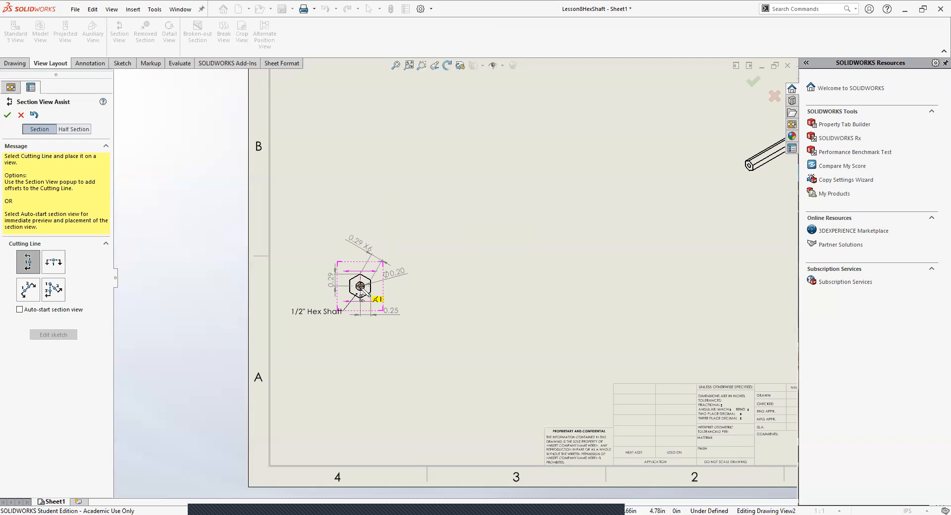
# Step: Create a vertical section view through the centre of the hexagonal end view, placing it beside the end view and shifting it slightly closer
pyautogui.press('Escape')
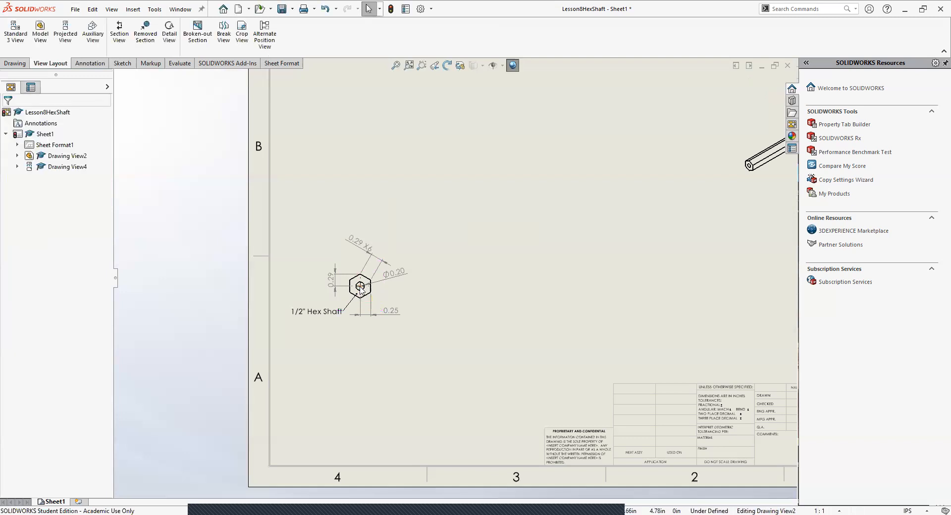
pyautogui.click(129, 11)
pyautogui.moveTo(153, 44)
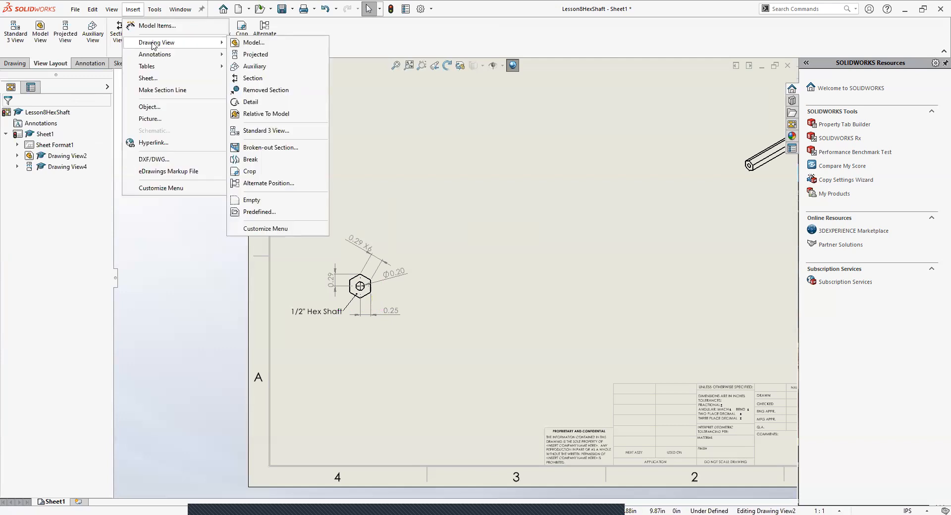
pyautogui.click(252, 79)
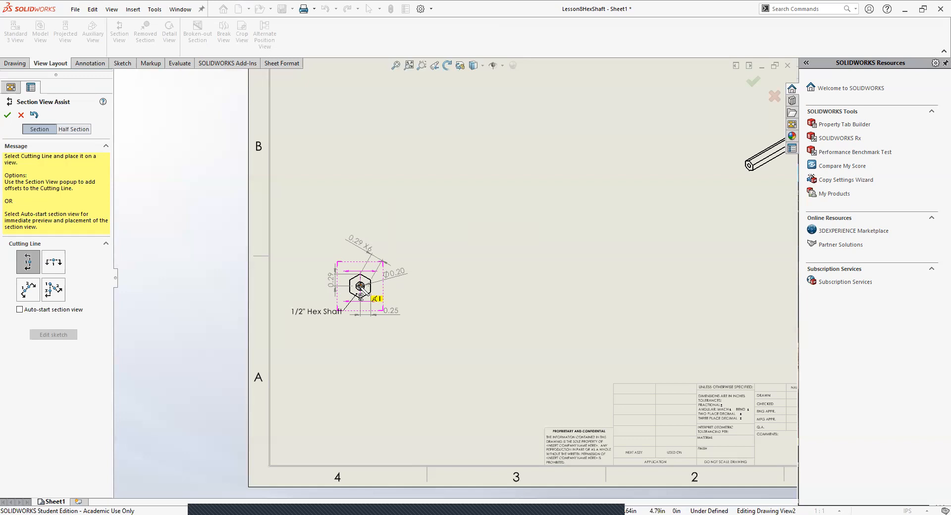
pyautogui.click(360, 286)
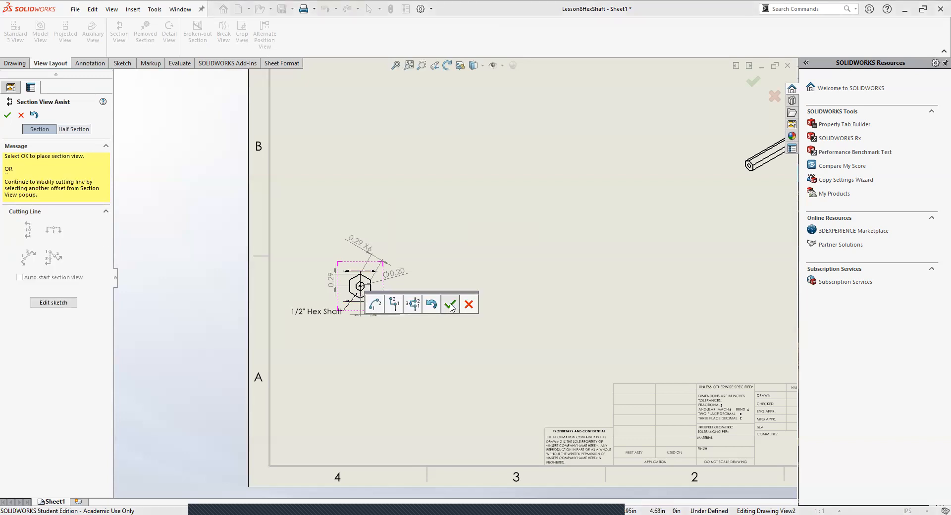
pyautogui.click(450, 304)
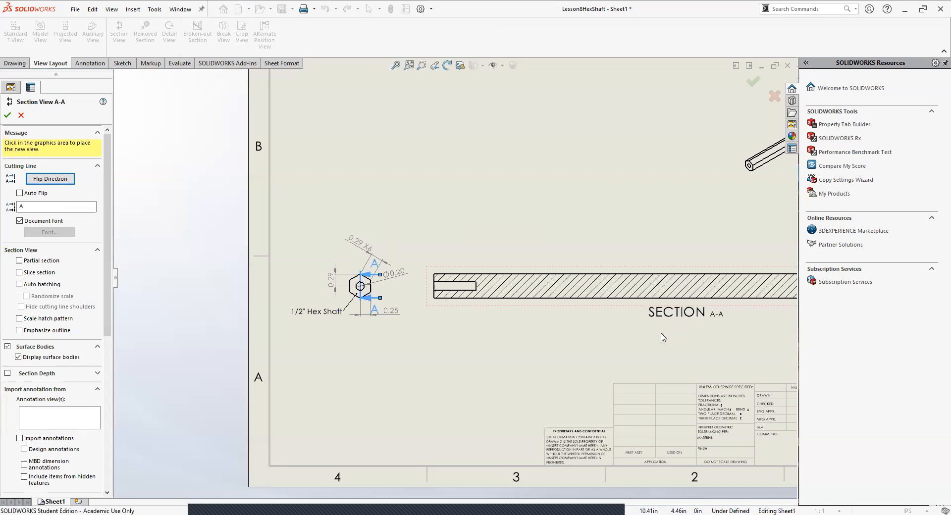
pyautogui.click(663, 338)
pyautogui.press('f')
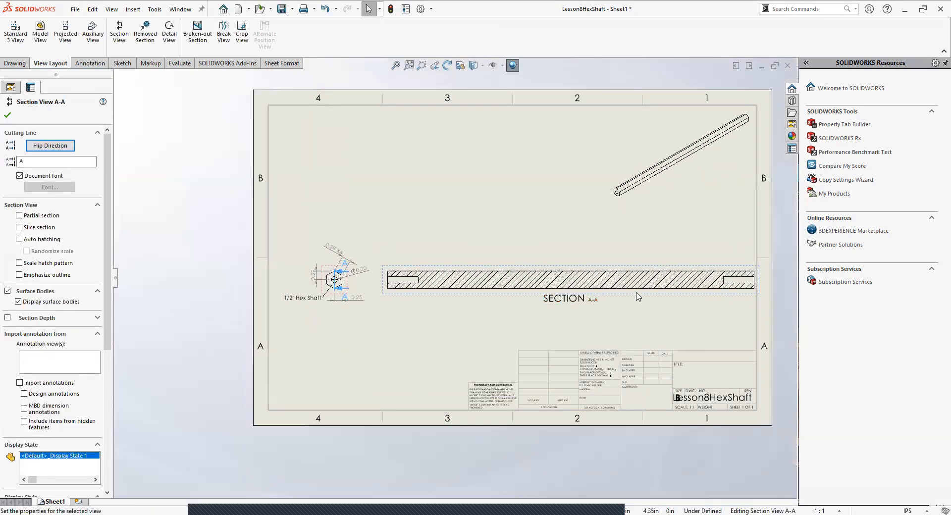
pyautogui.moveTo(624, 295); pyautogui.dragTo(614, 296)
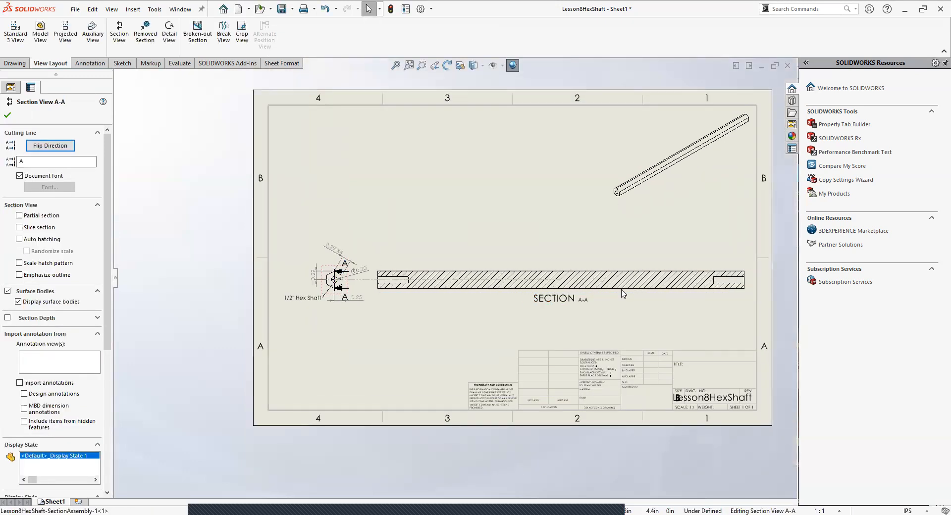
pyautogui.click(405, 329)
# Step: Nudge the hexagonal end view up slightly and extend the upper end of section line A-A beyond the hexagon
pyautogui.scroll(-4, 346, 276)
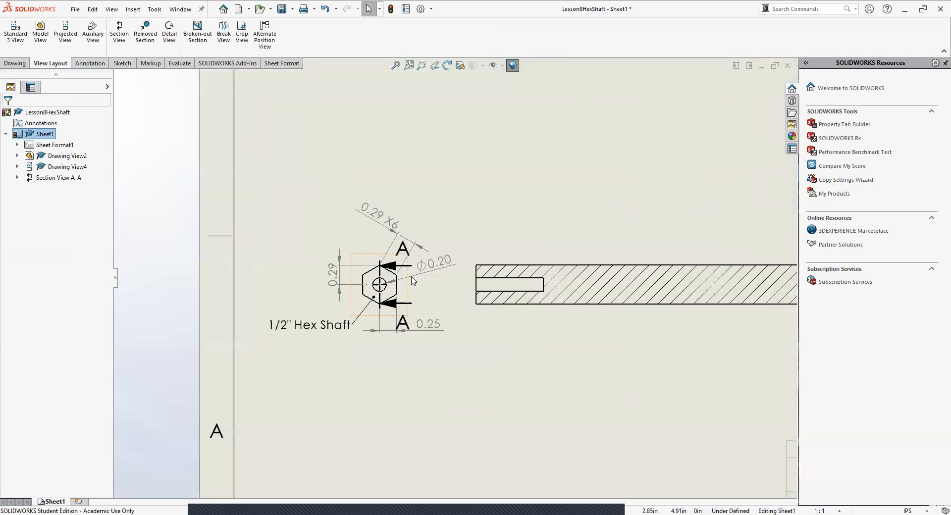
pyautogui.scroll(-4, 413, 281)
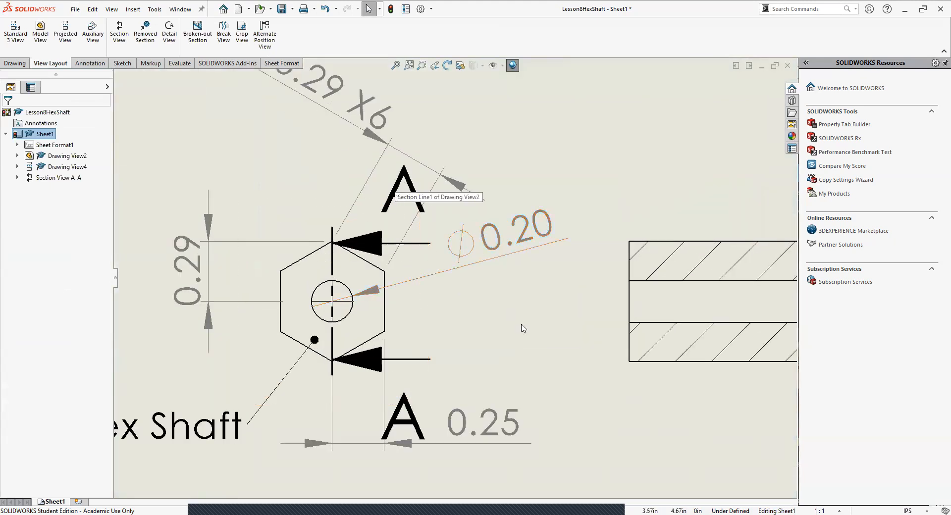
pyautogui.scroll(4, 448, 276)
pyautogui.click(434, 269)
pyautogui.press('Escape')
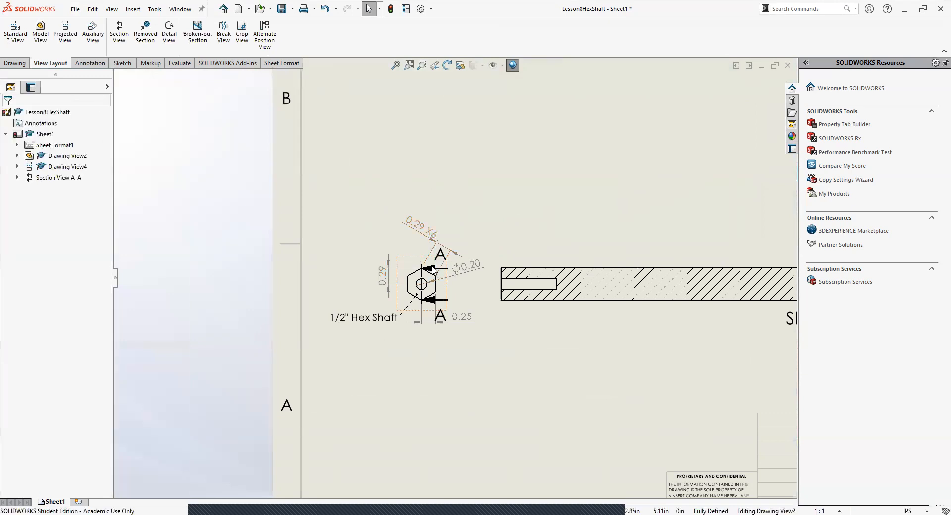
pyautogui.moveTo(433, 256); pyautogui.dragTo(433, 248)
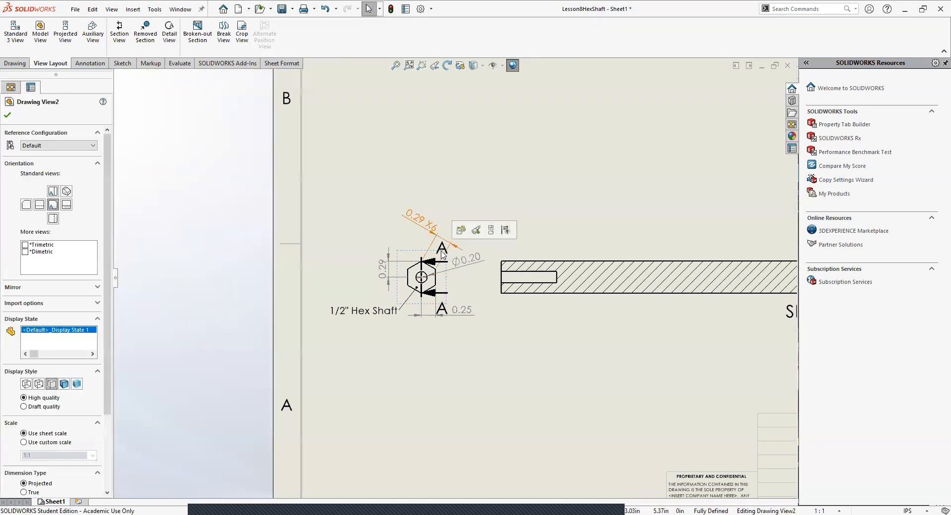
pyautogui.click(437, 261)
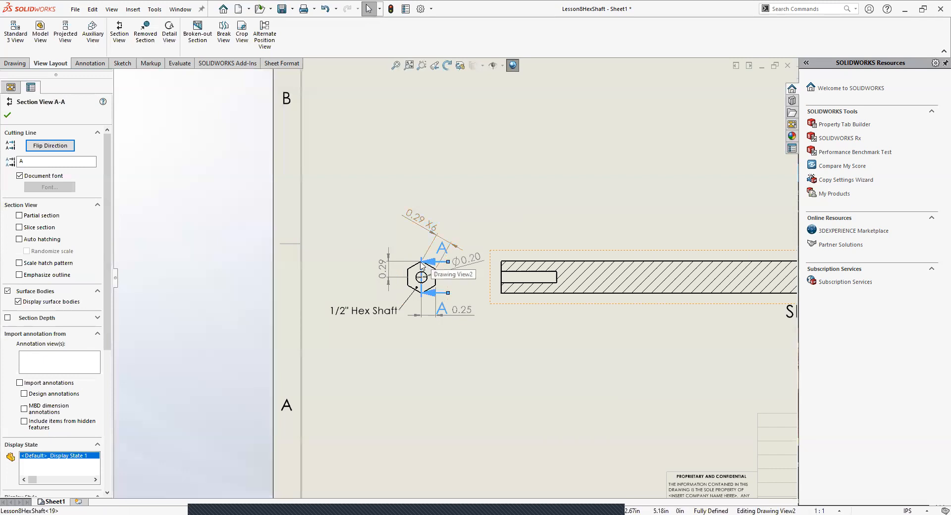
pyautogui.moveTo(422, 257); pyautogui.dragTo(422, 240)
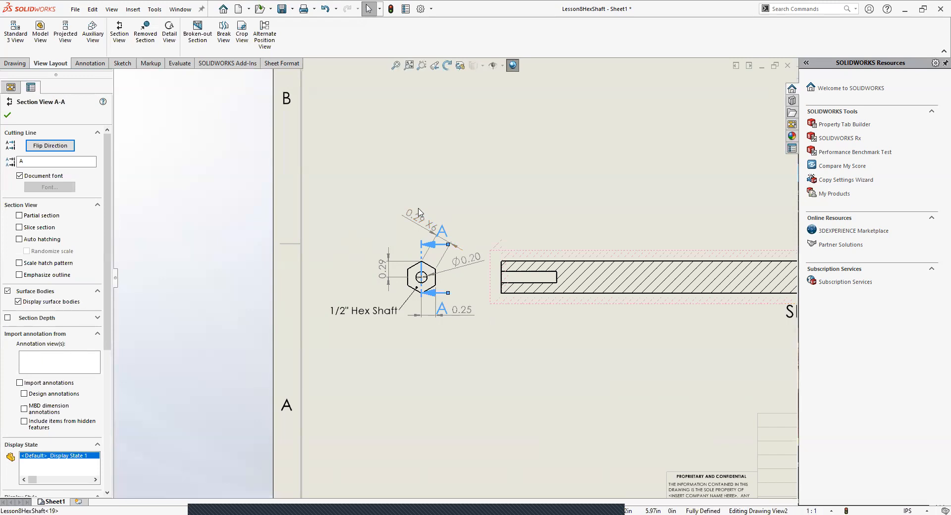
pyautogui.click(502, 406)
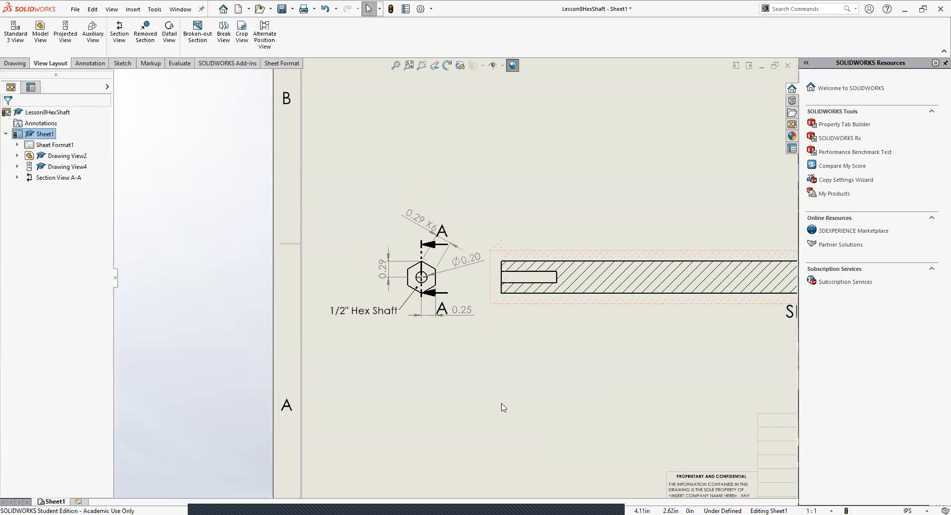
# Step: Examine section line A-A on the end view and the end holes in the hatched section view
pyautogui.click(422, 245)
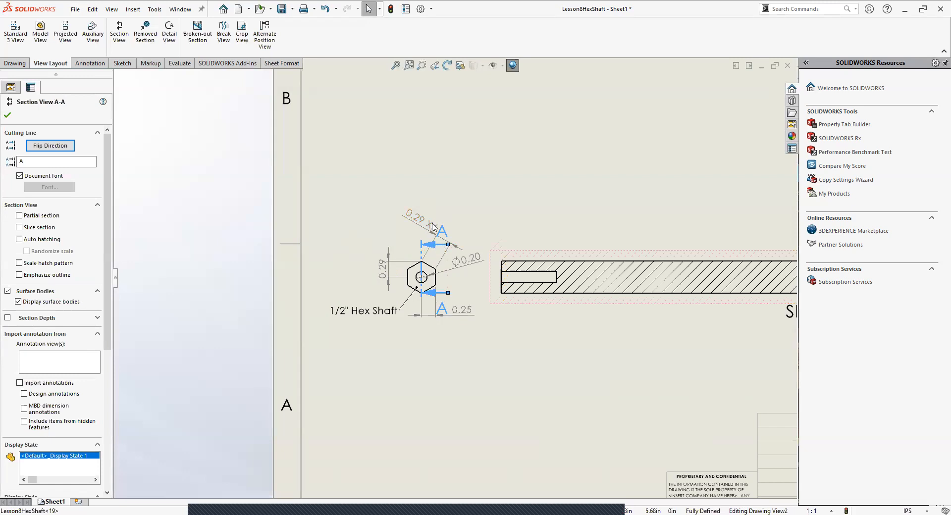
pyautogui.click(436, 202)
pyautogui.click(422, 245)
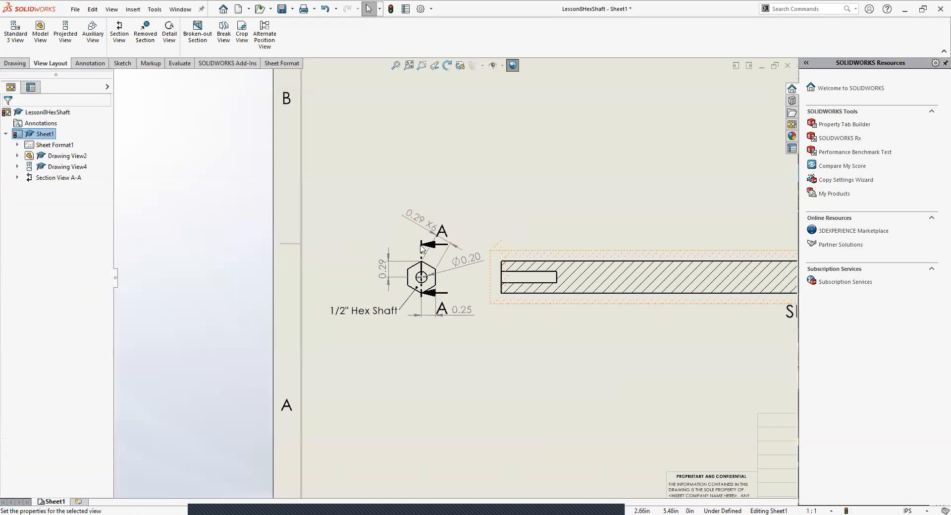
pyautogui.click(457, 360)
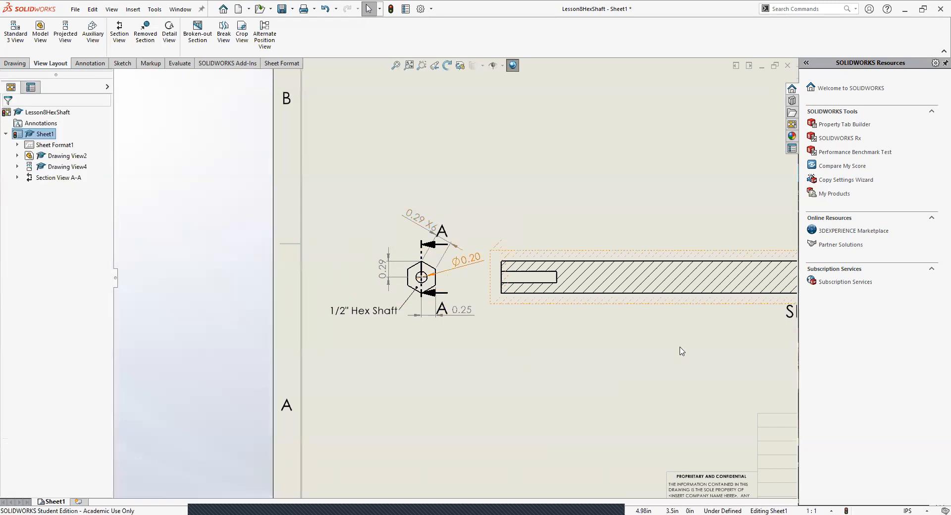
pyautogui.press('f')
pyautogui.scroll(-5, 562, 292)
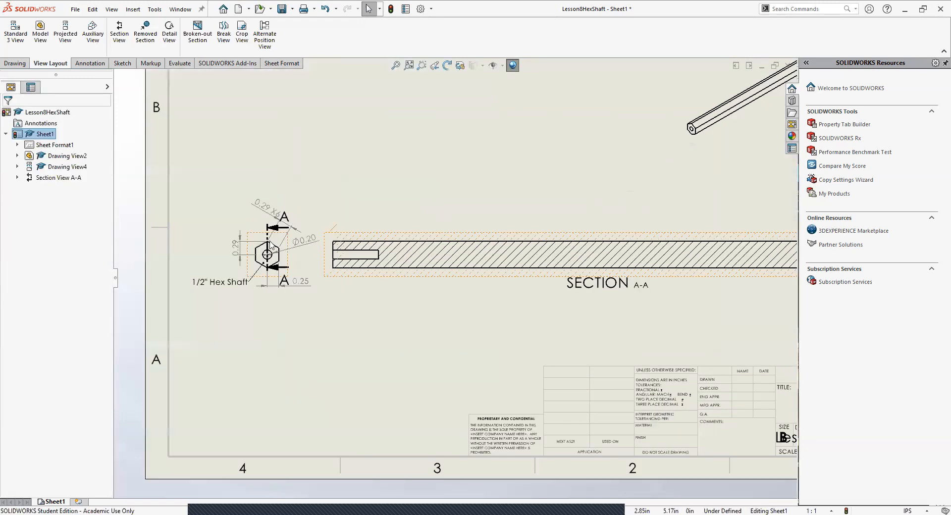
pyautogui.scroll(-1, 564, 253)
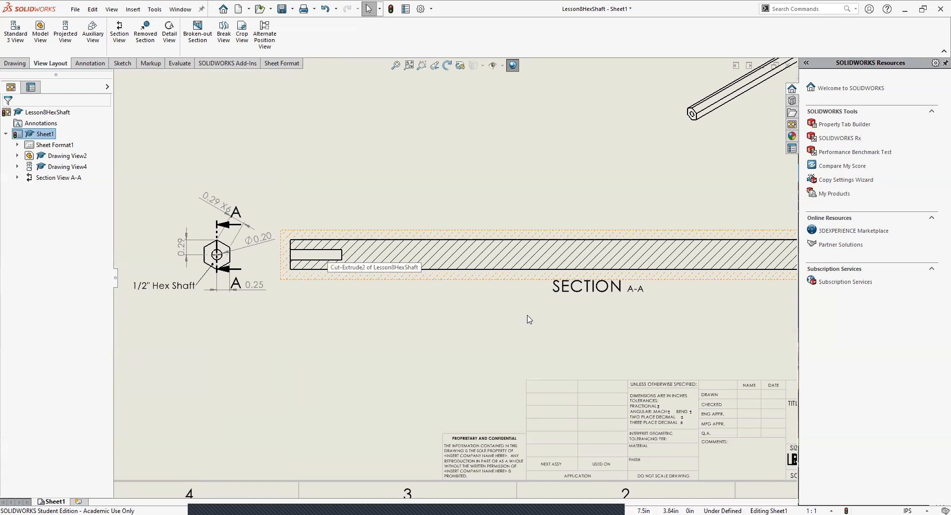
pyautogui.press('f')
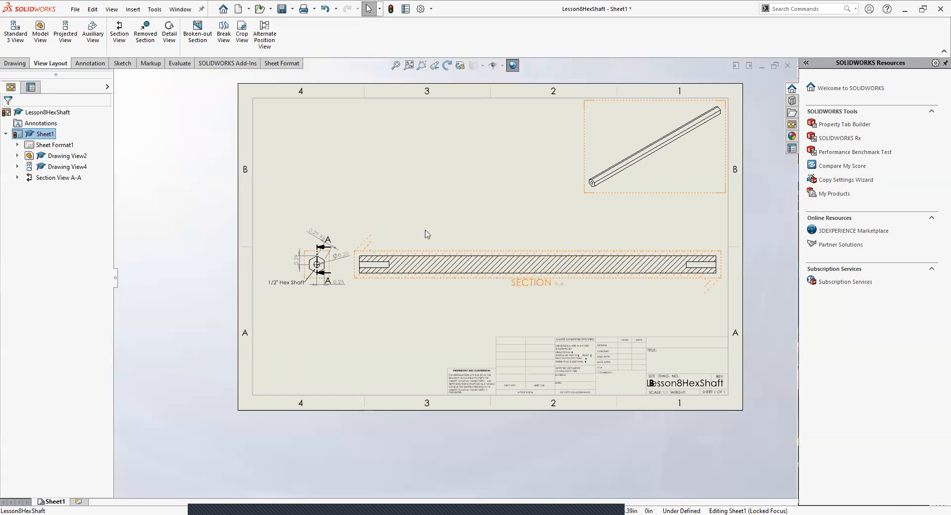
pyautogui.scroll(-1, 342, 265)
pyautogui.scroll(-5, 334, 266)
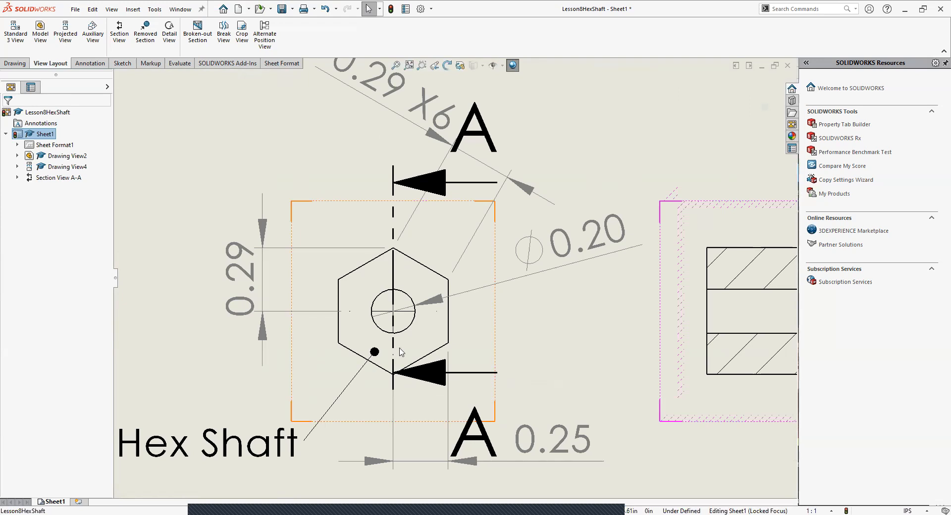
pyautogui.scroll(2, 696, 377)
pyautogui.scroll(3, 700, 348)
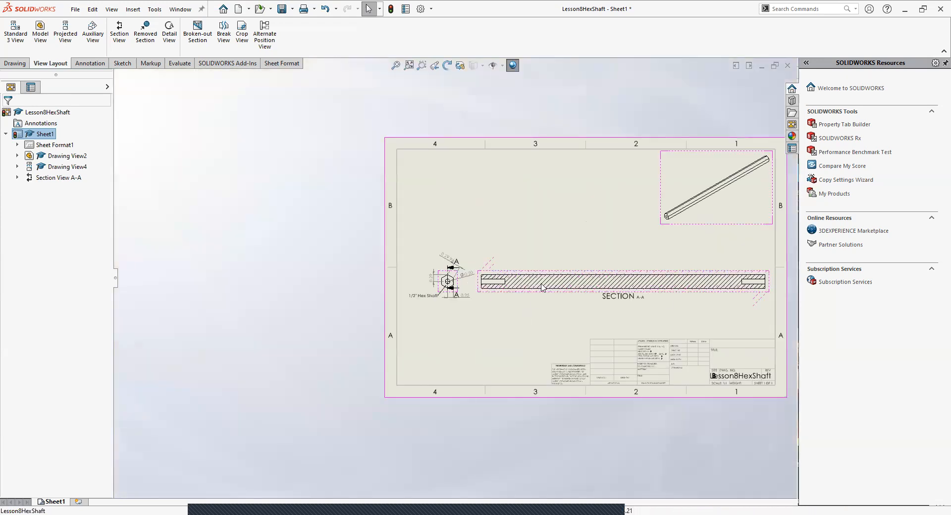
pyautogui.scroll(-2, 428, 267)
pyautogui.scroll(-3, 427, 267)
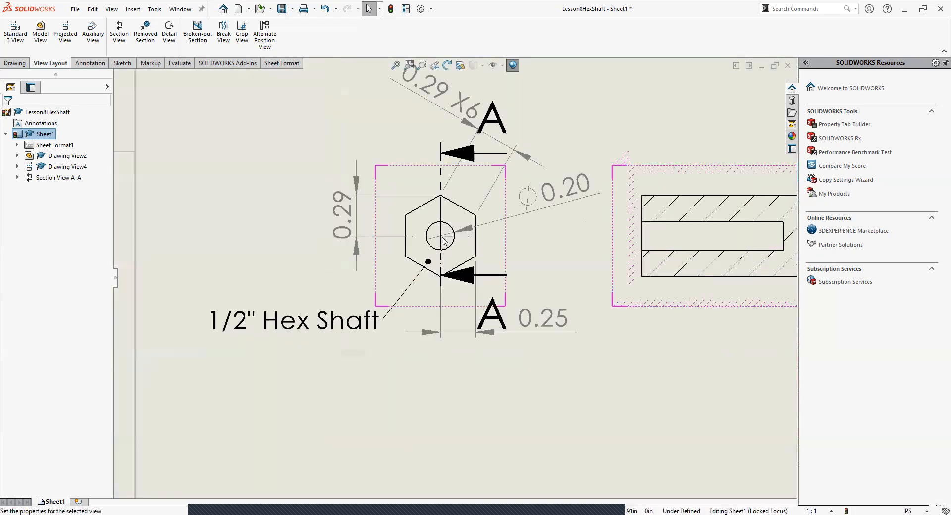
# Step: Review the section line's cutting line, display style, scale and dimension type settings against the end view and section view
pyautogui.click(441, 245)
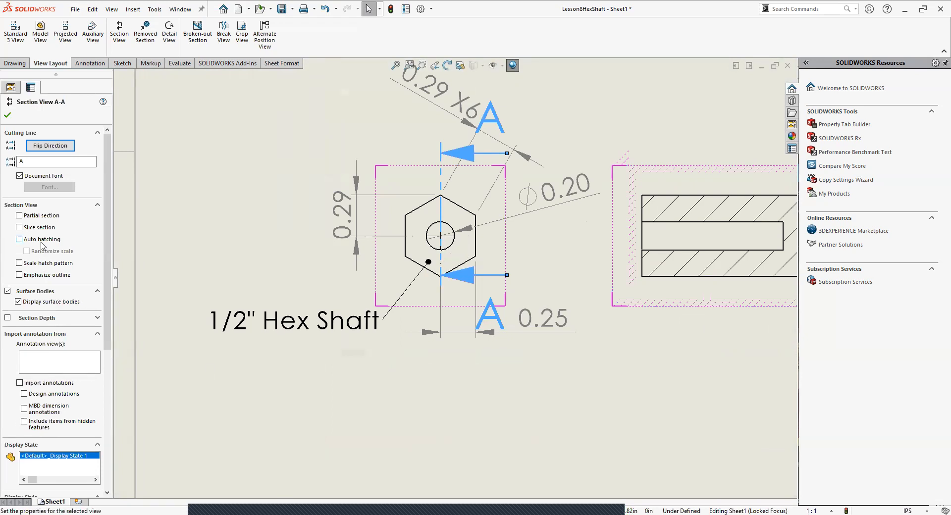
pyautogui.scroll(-5, 75, 315)
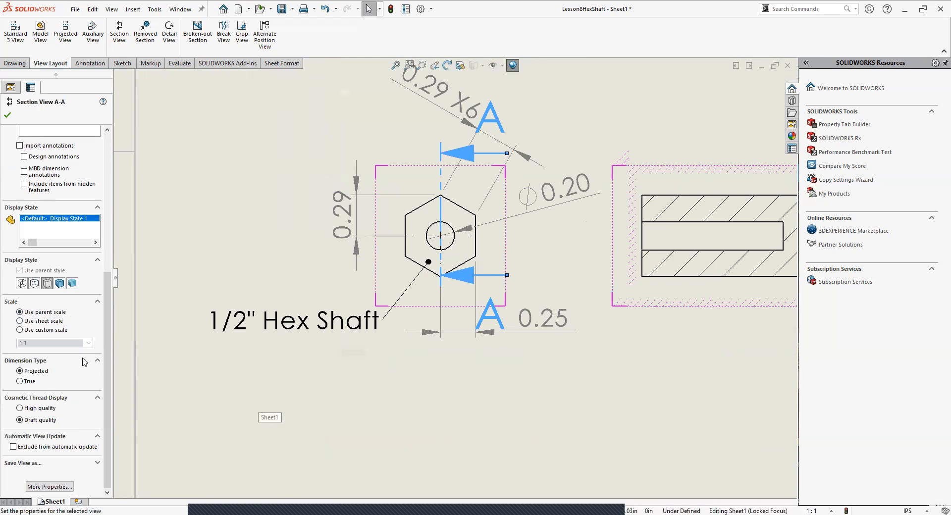
pyautogui.scroll(5, 85, 362)
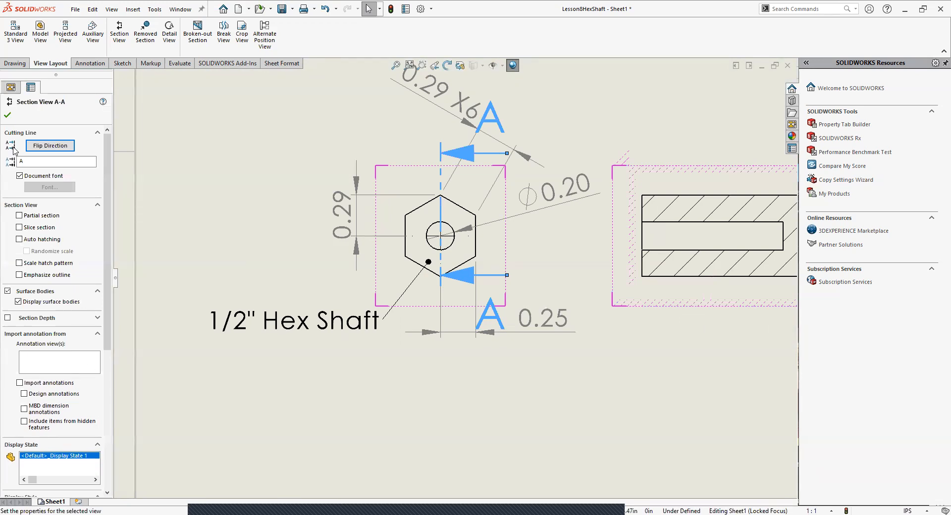
pyautogui.click(424, 379)
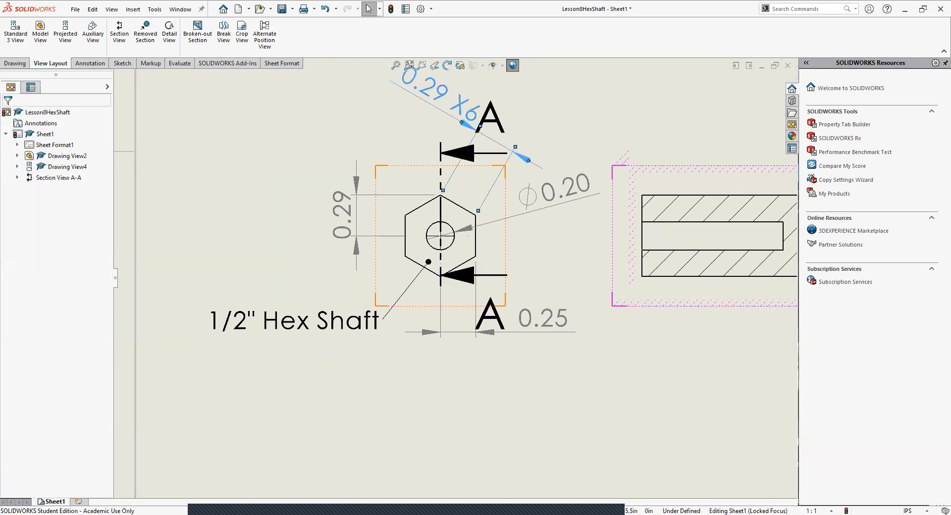
pyautogui.click(441, 160)
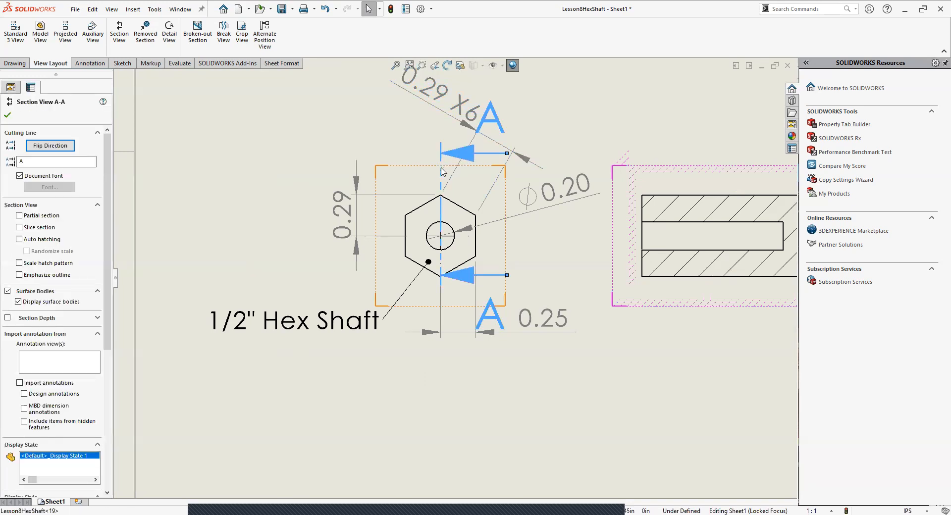
pyautogui.scroll(4, 453, 278)
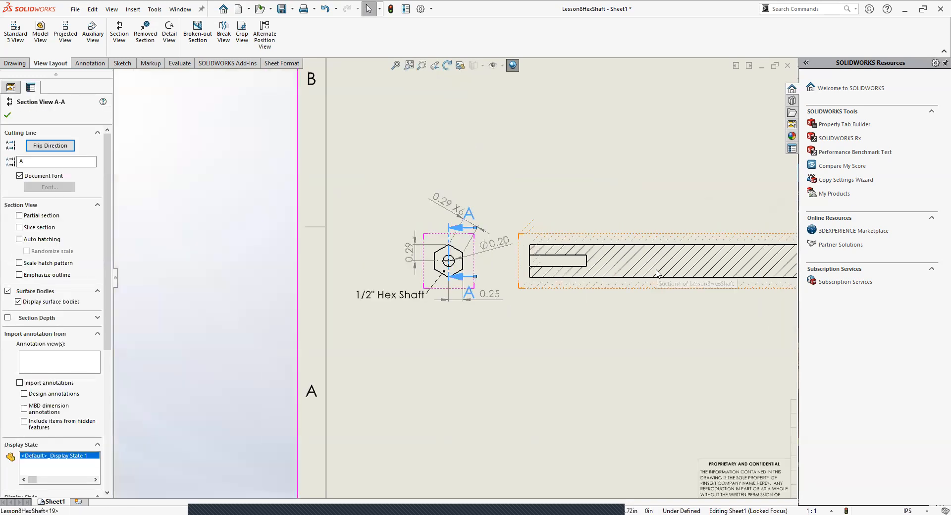
pyautogui.scroll(5, 657, 273)
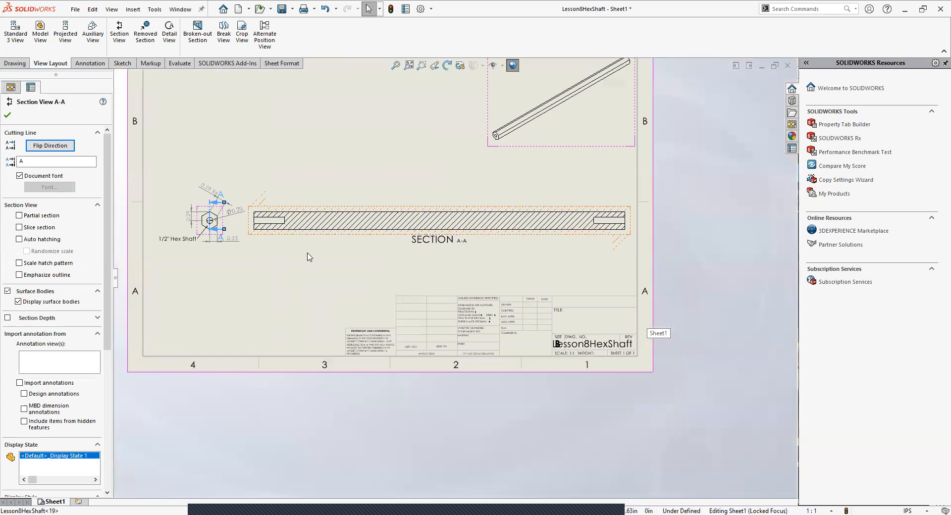
pyautogui.click(308, 256)
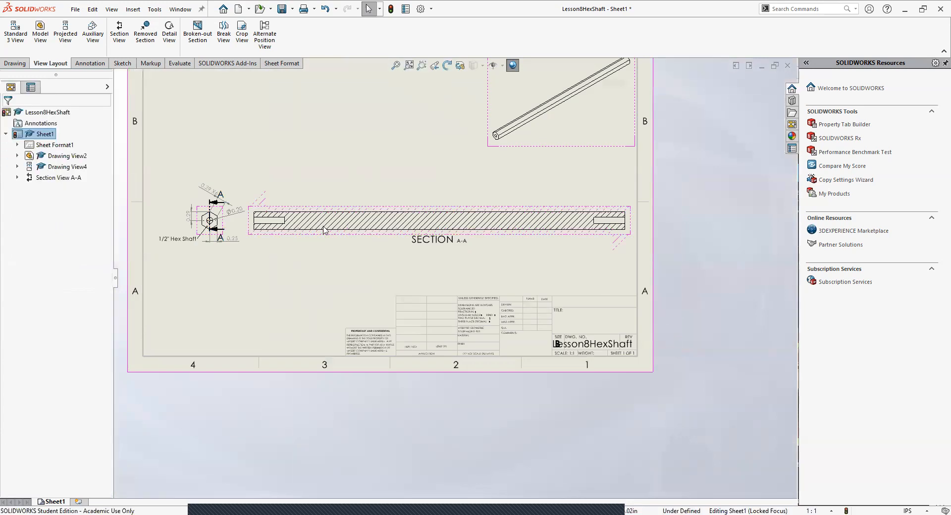
# Step: Dimension the section view's overall length, placing the dimension above the view, and lower the section label slightly
pyautogui.click(15, 64)
pyautogui.click(89, 64)
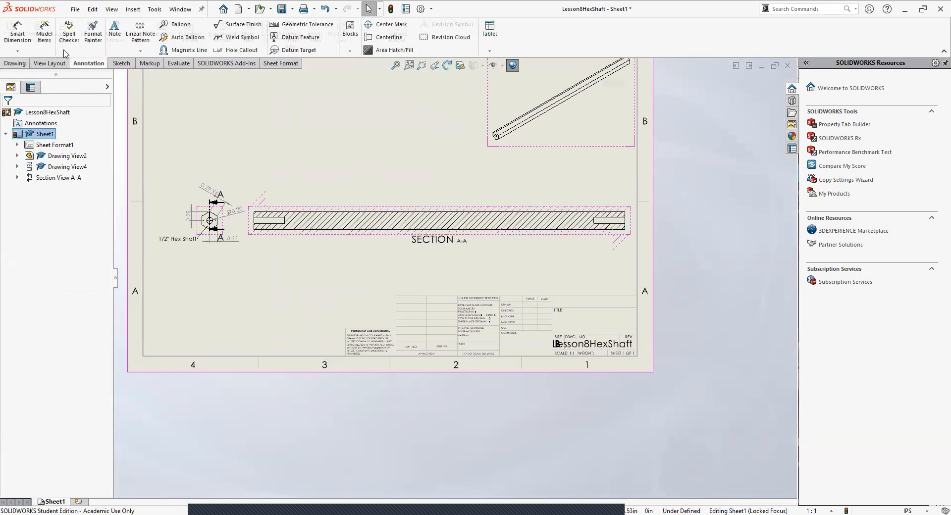
pyautogui.click(17, 30)
pyautogui.click(319, 230)
pyautogui.click(428, 282)
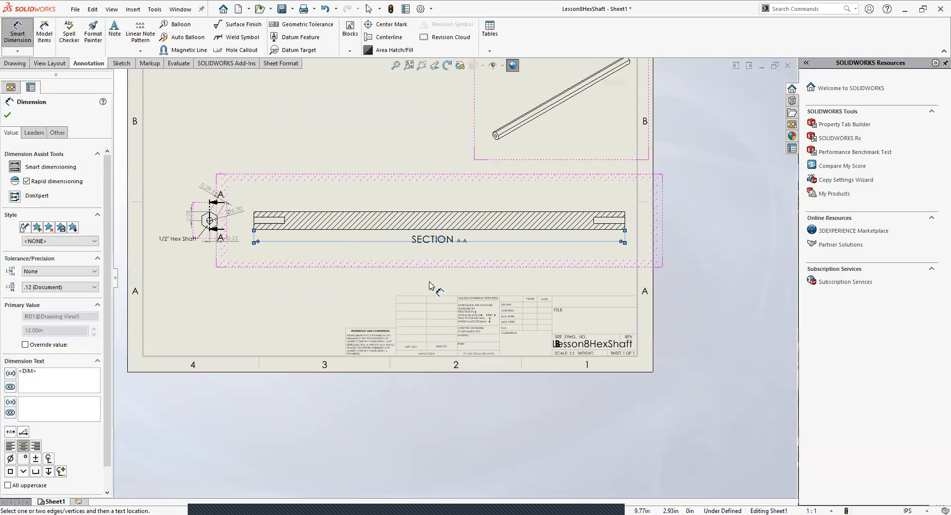
pyautogui.press('Escape')
pyautogui.moveTo(431, 241); pyautogui.dragTo(442, 200)
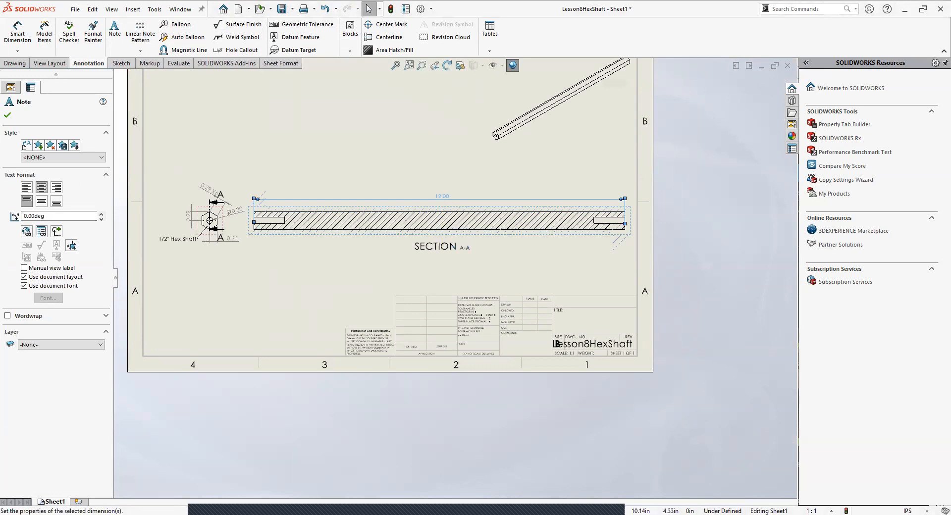
pyautogui.click(424, 268)
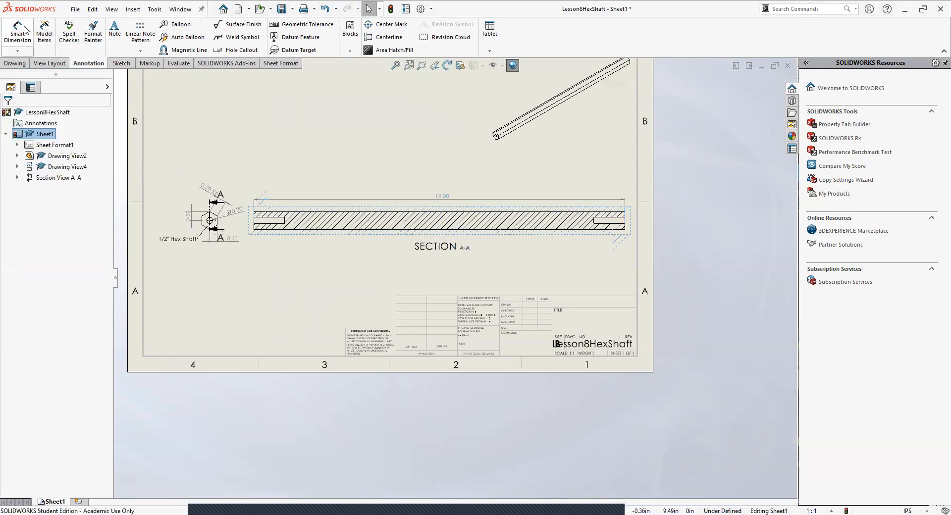
# Step: Dimension the depth of the hole at the section view's left end, placing it between the view and the overall length dimension
pyautogui.click(17, 31)
pyautogui.click(267, 220)
pyautogui.click(280, 256)
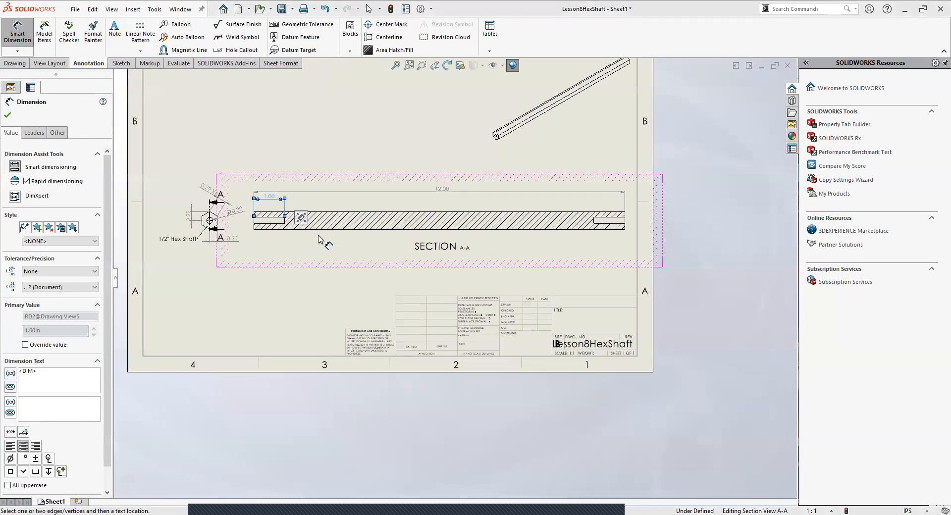
# Step: Append X2 to the text of the depth dimension for the hole at the section view's left end
pyautogui.press('Escape')
pyautogui.click(270, 197)
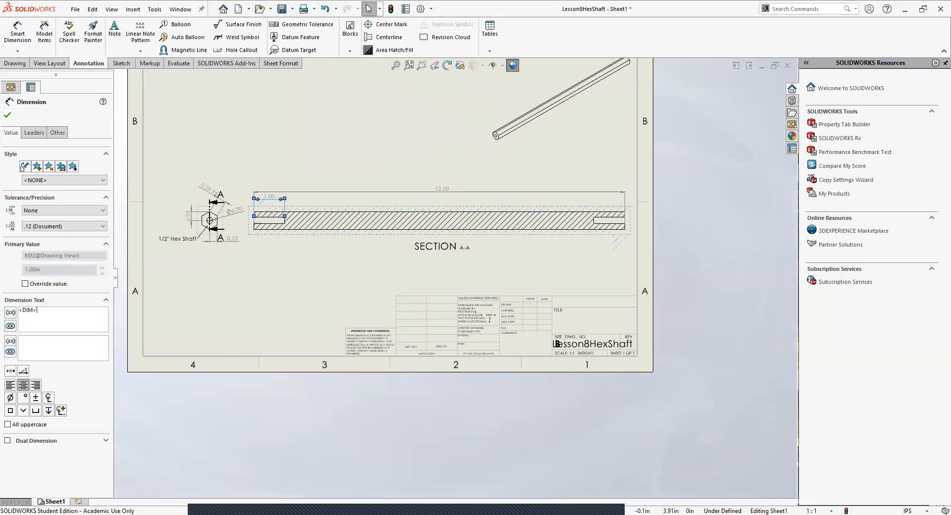
pyautogui.click(7, 117)
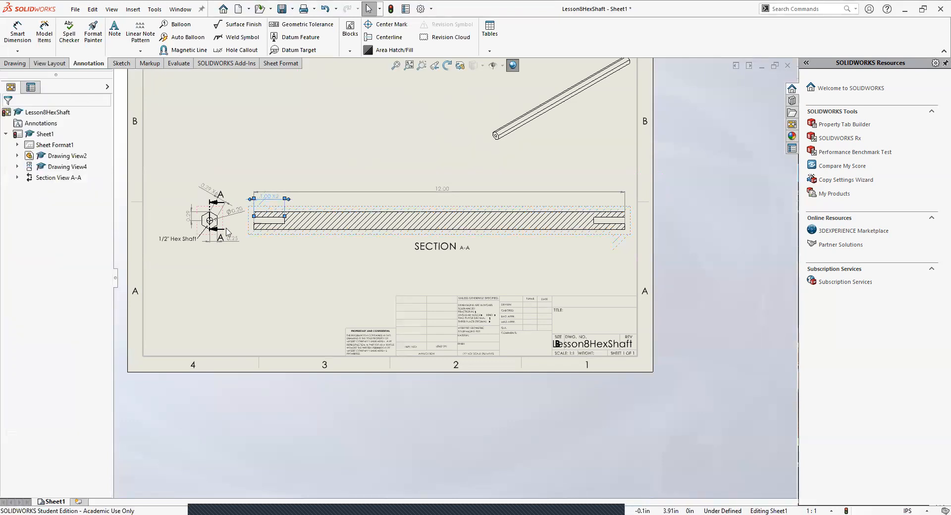
pyautogui.doubleClick(311, 287)
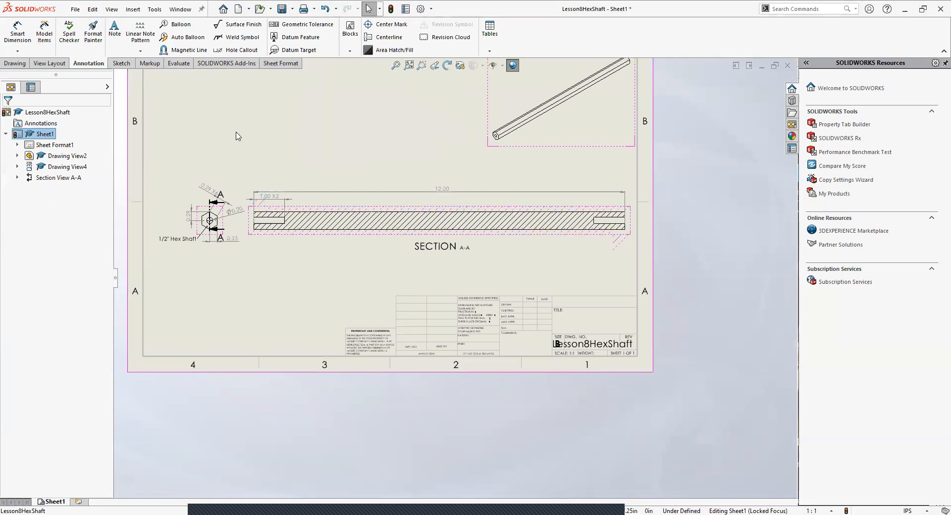
pyautogui.scroll(4, 200, 153)
pyautogui.scroll(-3, 371, 207)
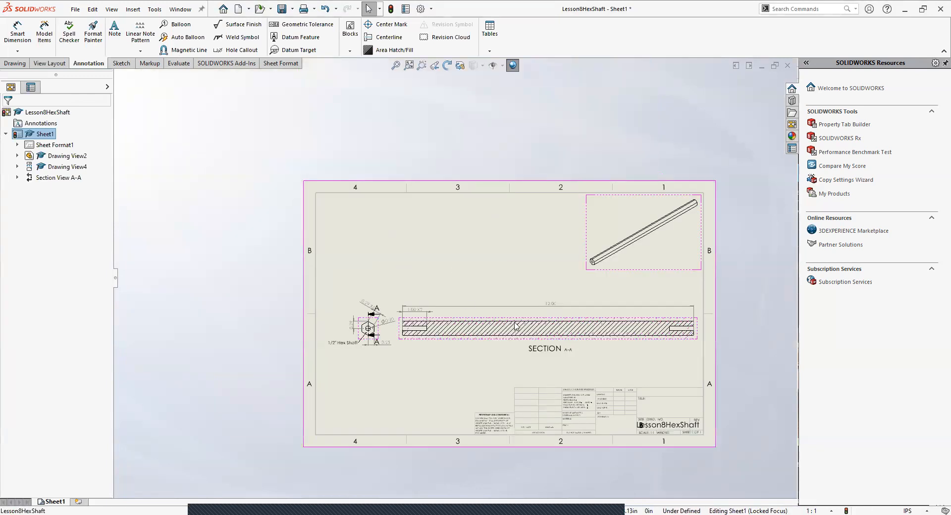
pyautogui.scroll(-3, 644, 332)
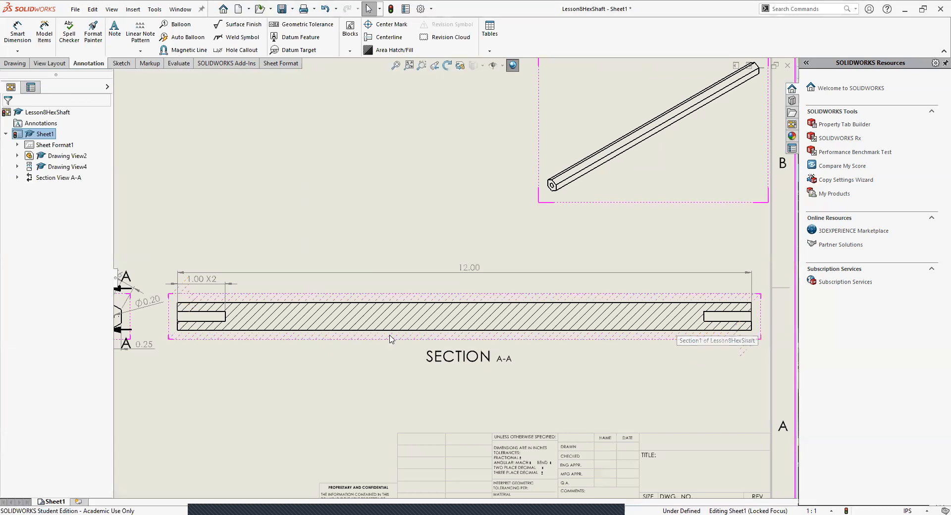
# Step: Delete the left hole's depth dimension and dimension its depth again without extra text, between the section view and the overall length dimension
pyautogui.click(205, 282)
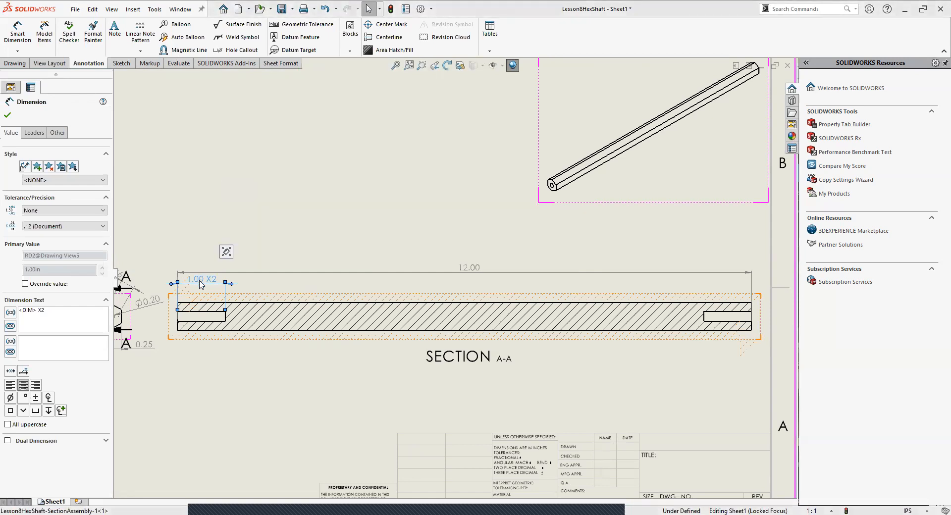
pyautogui.press('Delete')
pyautogui.click(23, 29)
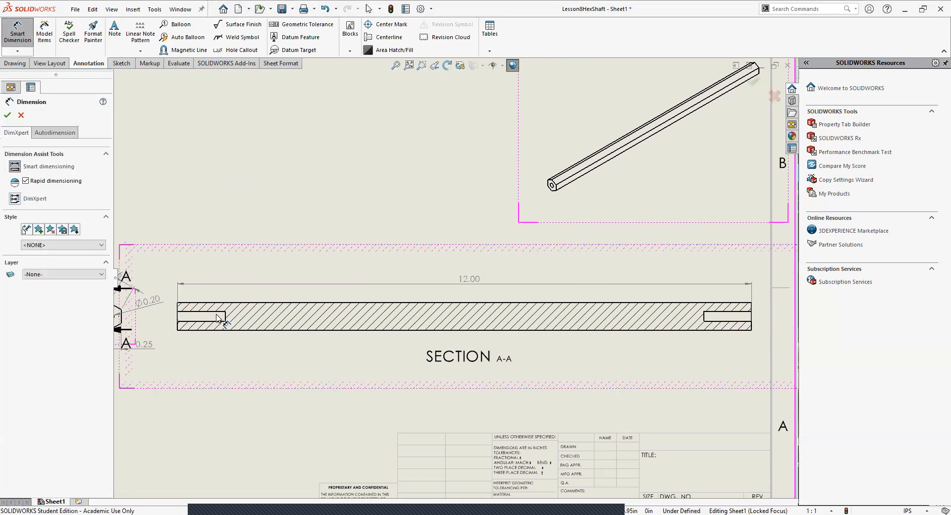
pyautogui.click(217, 313)
pyautogui.click(212, 313)
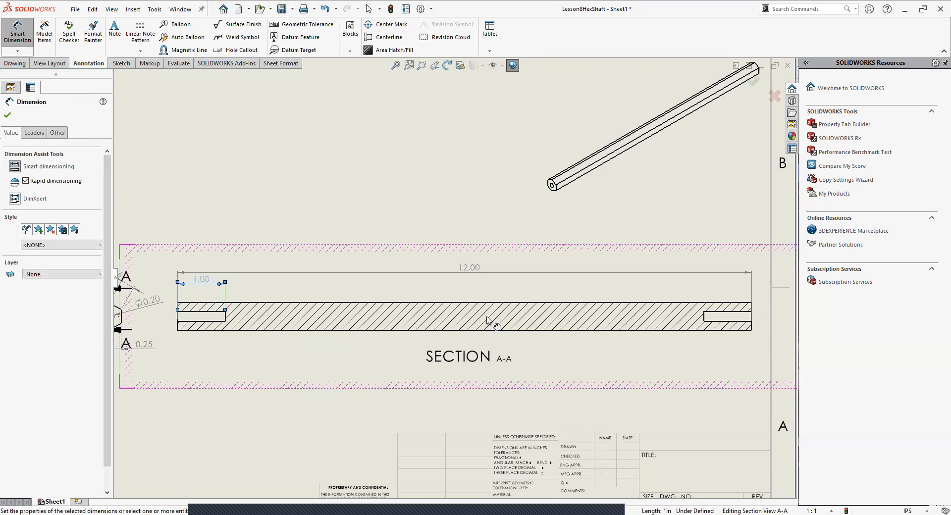
pyautogui.click(710, 312)
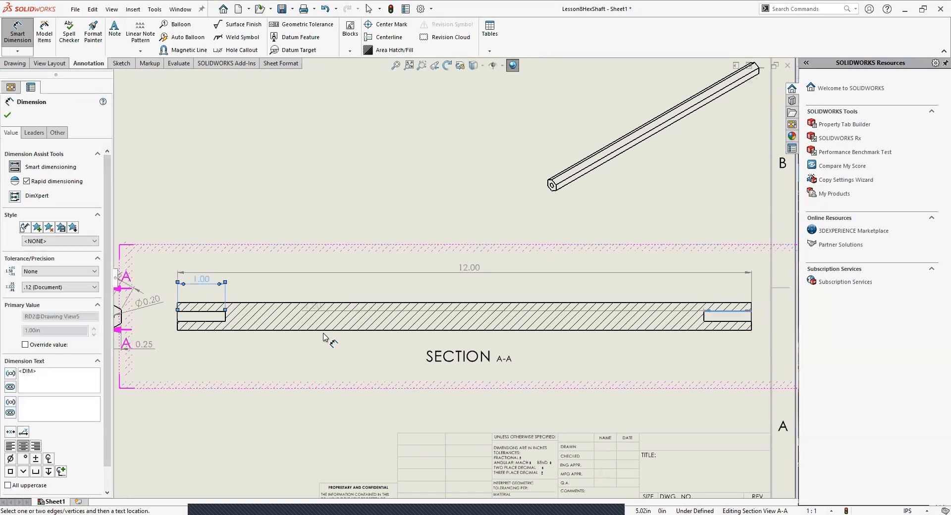
pyautogui.press('Escape')
# Step: Try to dimension the distance from the shaft's left end to the inner end of the right hole in the section view
pyautogui.click(18, 31)
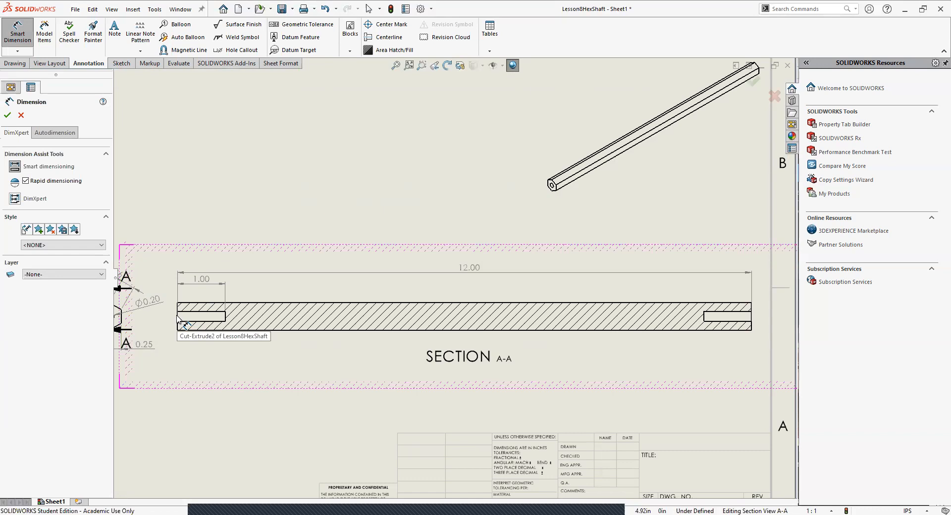
pyautogui.click(177, 319)
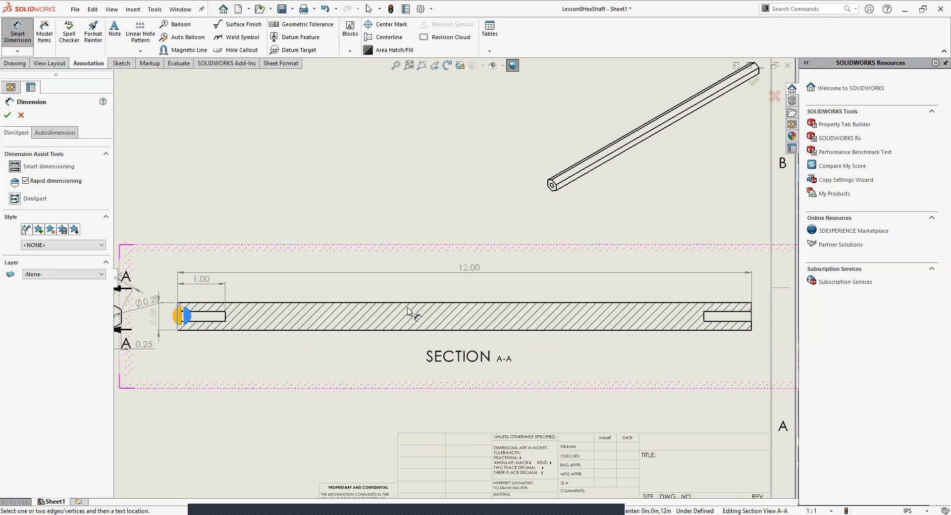
pyautogui.click(703, 318)
pyautogui.click(703, 315)
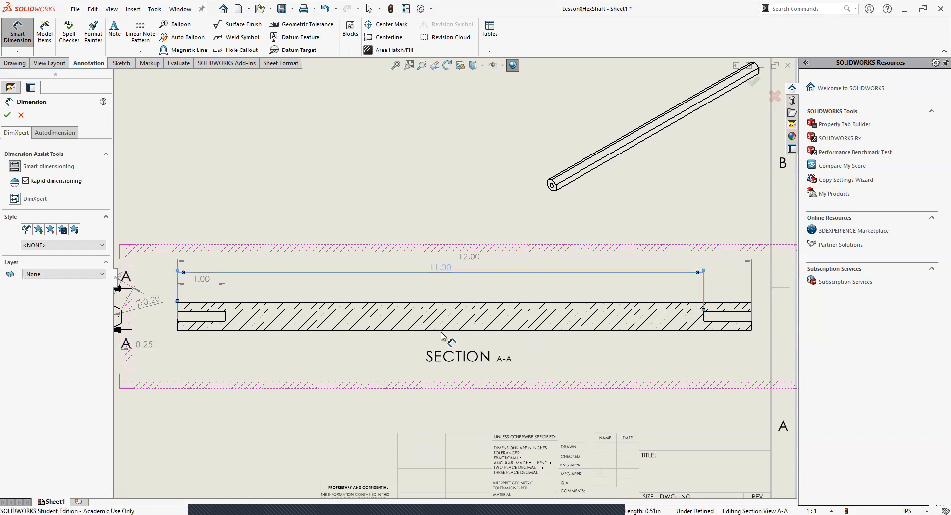
pyautogui.press('Escape')
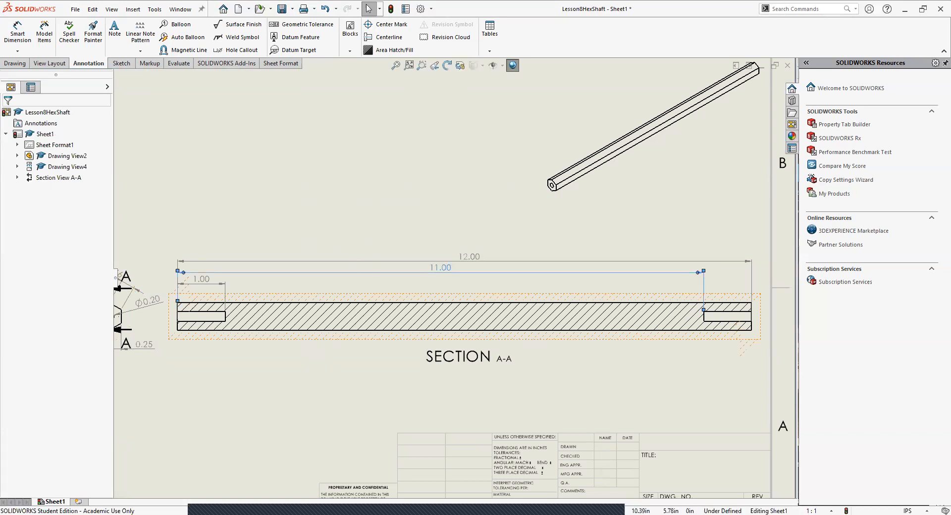
pyautogui.press('Delete')
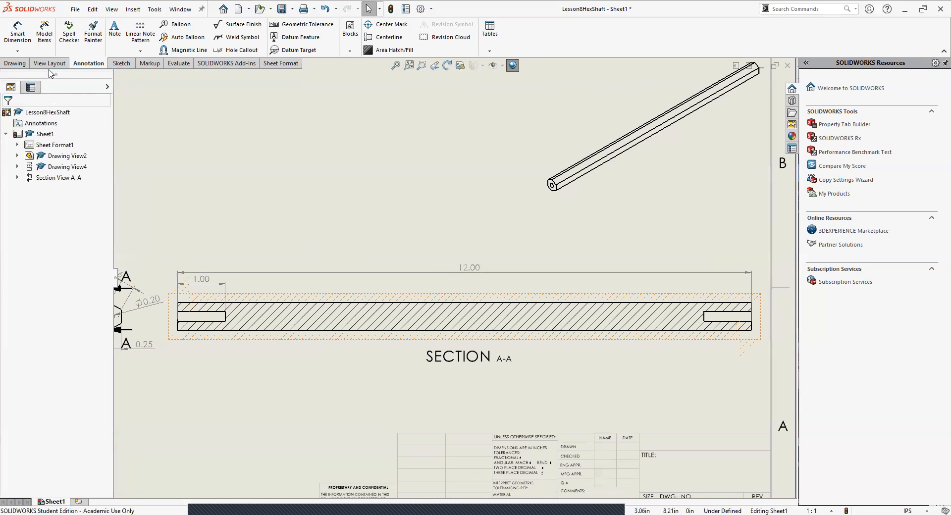
# Step: Dimension the depth of the hole at the section view's right end, placing it between the view and the overall length dimension
pyautogui.click(17, 32)
pyautogui.click(725, 316)
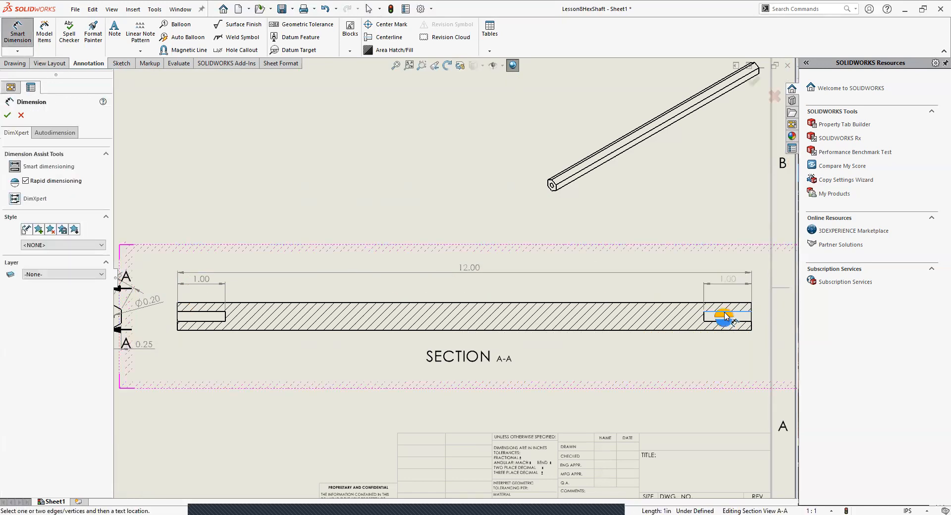
pyautogui.click(722, 311)
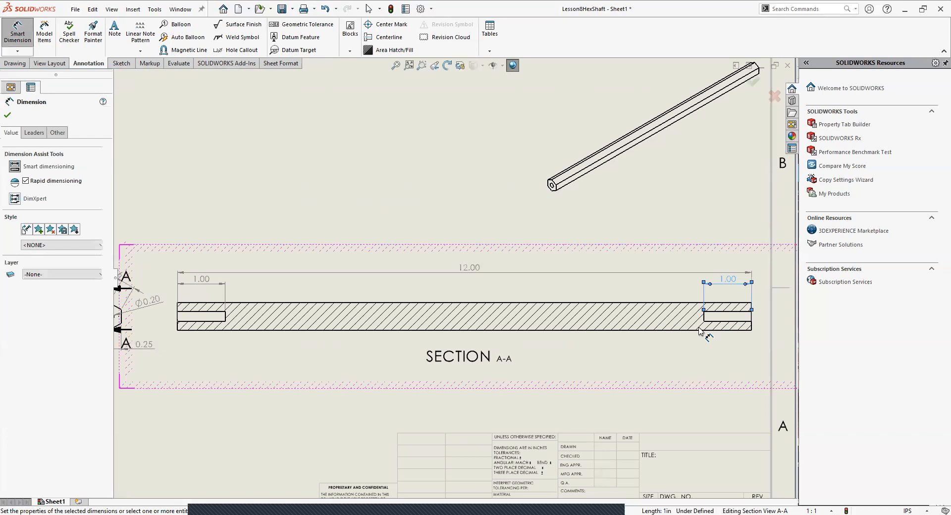
pyautogui.press('Escape')
pyautogui.press('f')
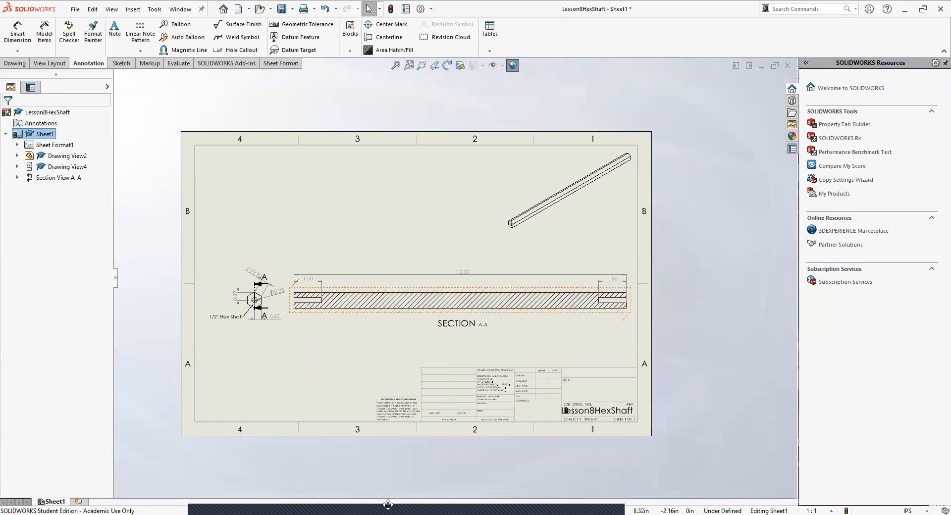
# Step: Review section line A-A and the end view's dimensions together with the dimensioned section view on the sheet
pyautogui.moveTo(345, 504)
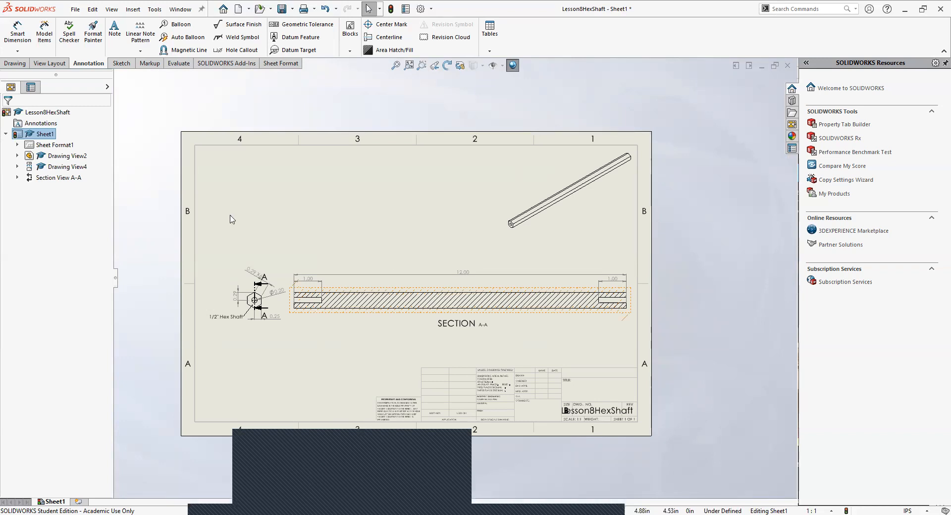
pyautogui.scroll(-3, 258, 324)
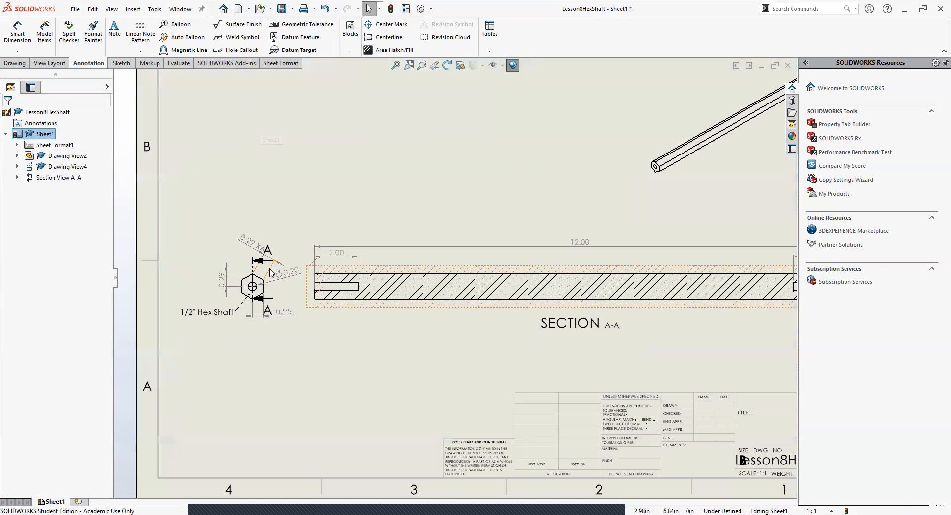
pyautogui.click(272, 272)
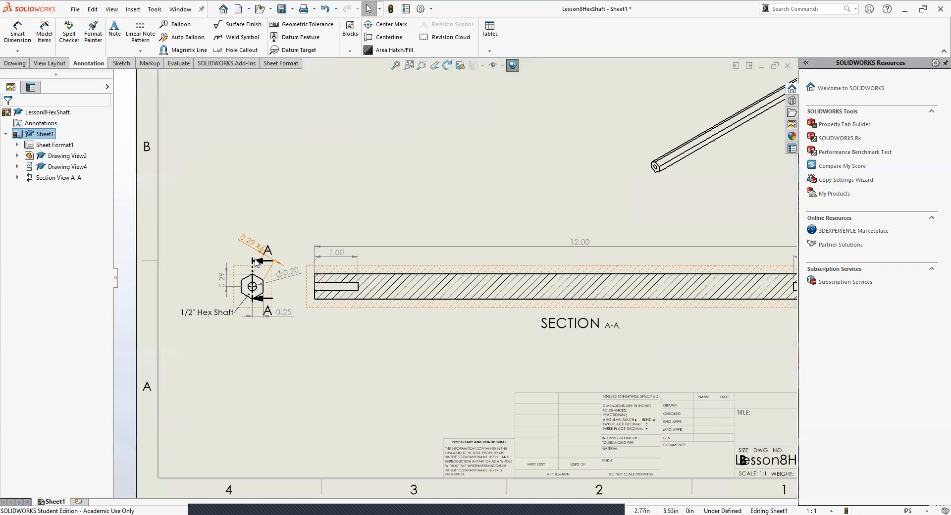
pyautogui.click(303, 398)
pyautogui.press('f')
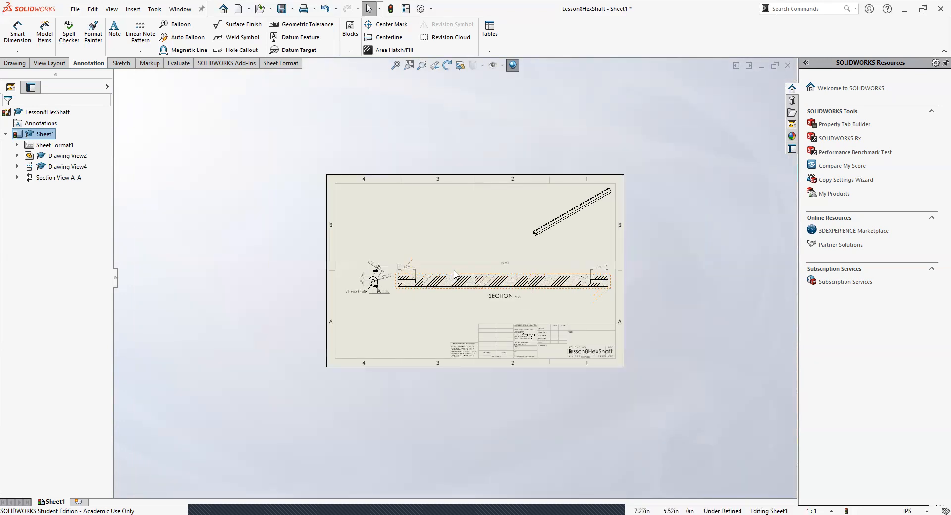
pyautogui.scroll(-3, 456, 273)
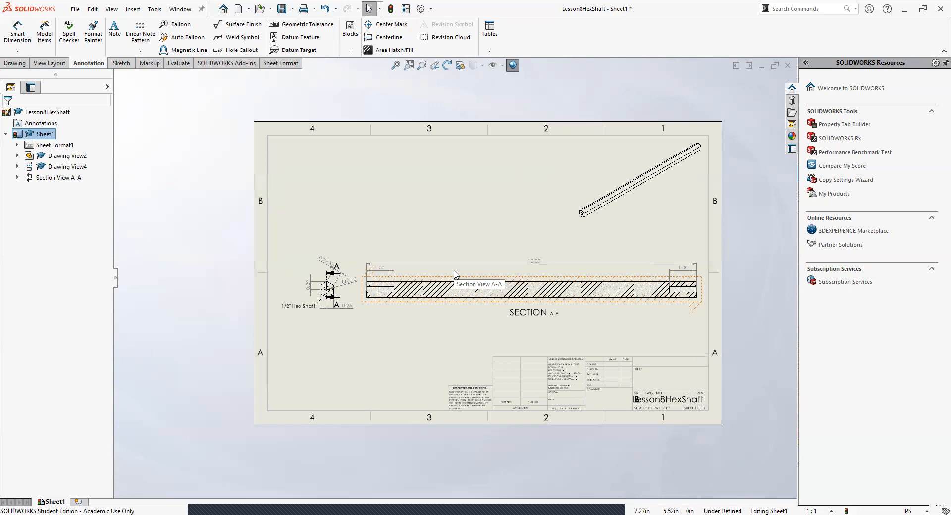
pyautogui.doubleClick(382, 224)
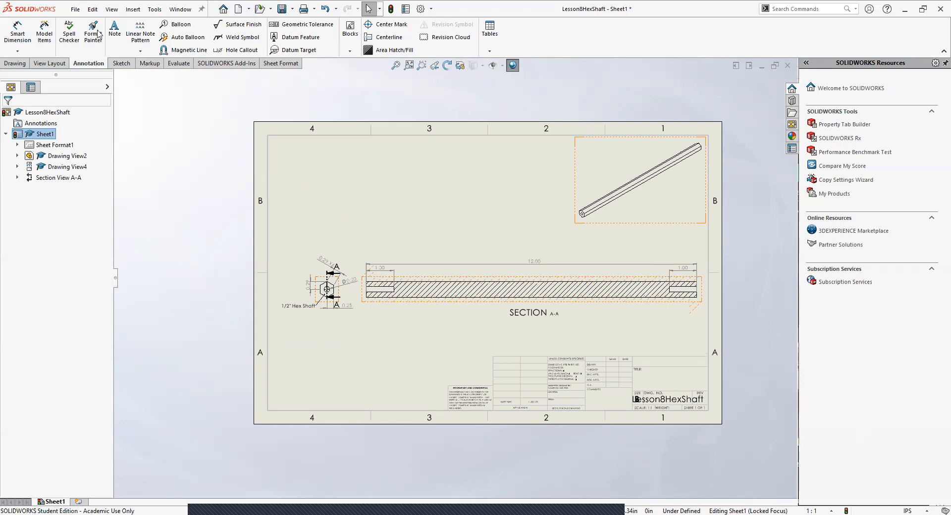
pyautogui.scroll(3, 431, 235)
pyautogui.scroll(-3, 435, 258)
pyautogui.scroll(2, 505, 364)
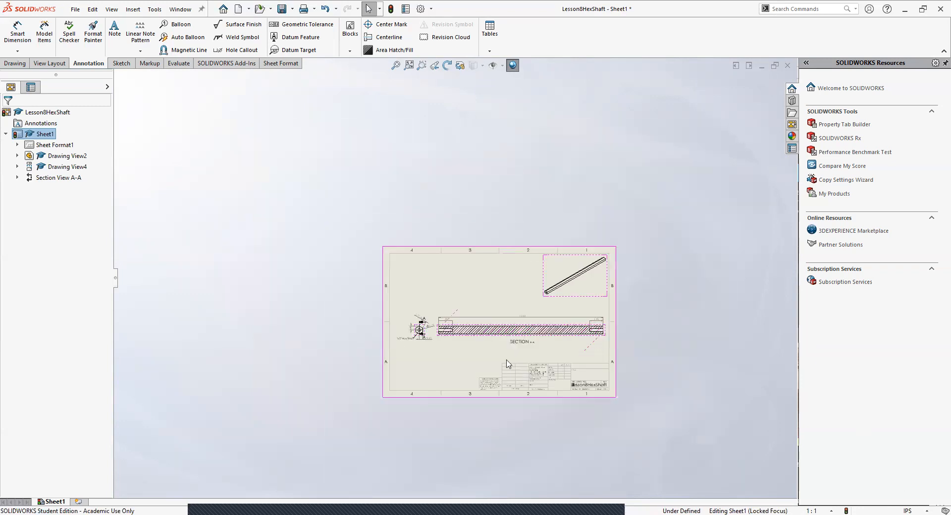
pyautogui.scroll(-2, 493, 314)
pyautogui.scroll(-2, 493, 315)
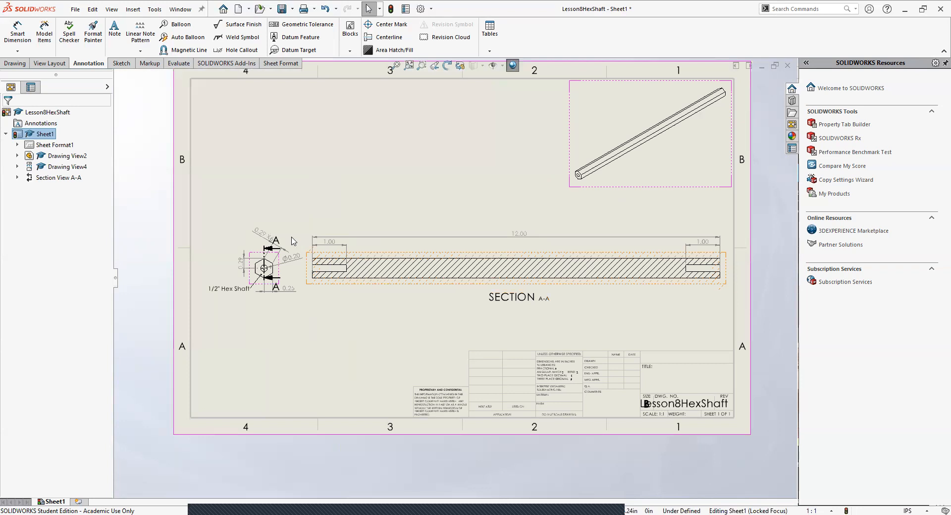
pyautogui.scroll(-3, 293, 240)
pyautogui.scroll(5, 535, 330)
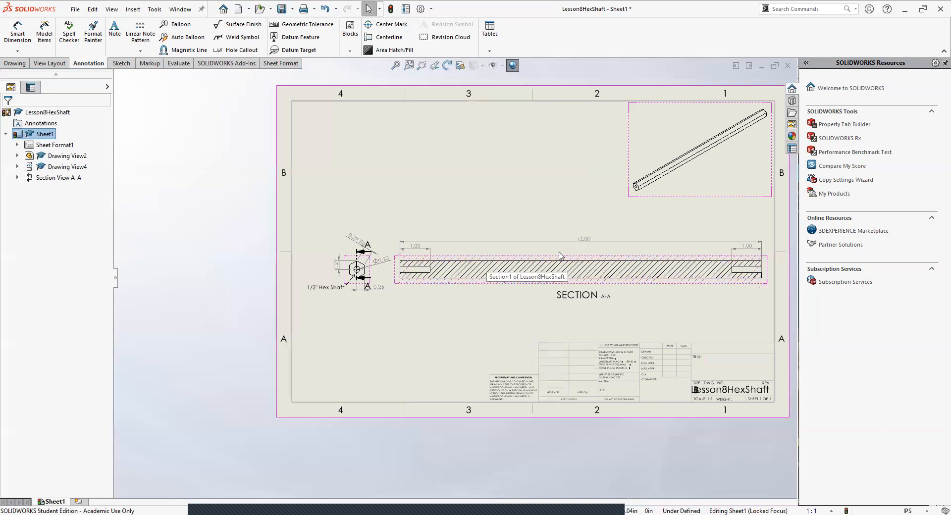
pyautogui.doubleClick(436, 338)
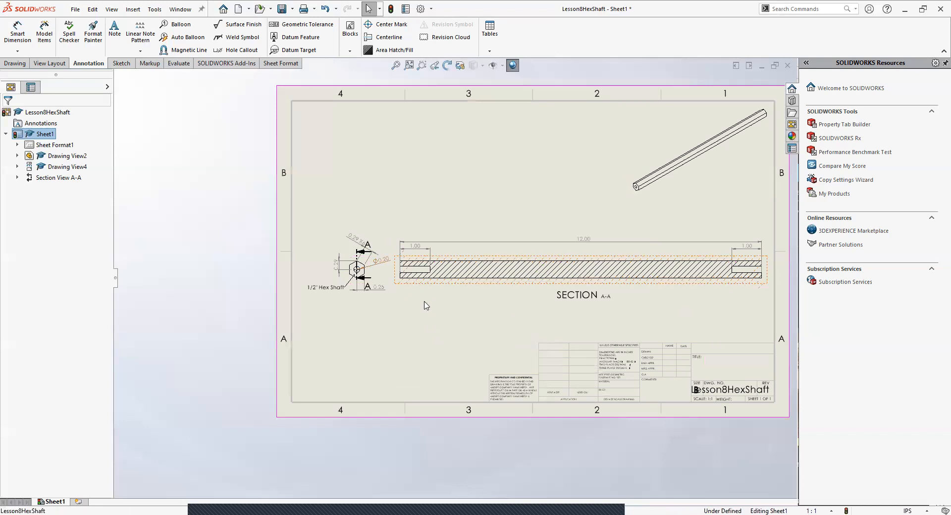
# Step: Create a detail view from a circle about 0.13 in in diameter at the hexagon's upper-left corner, placing it above and left of the end view
pyautogui.click(49, 65)
pyautogui.click(83, 64)
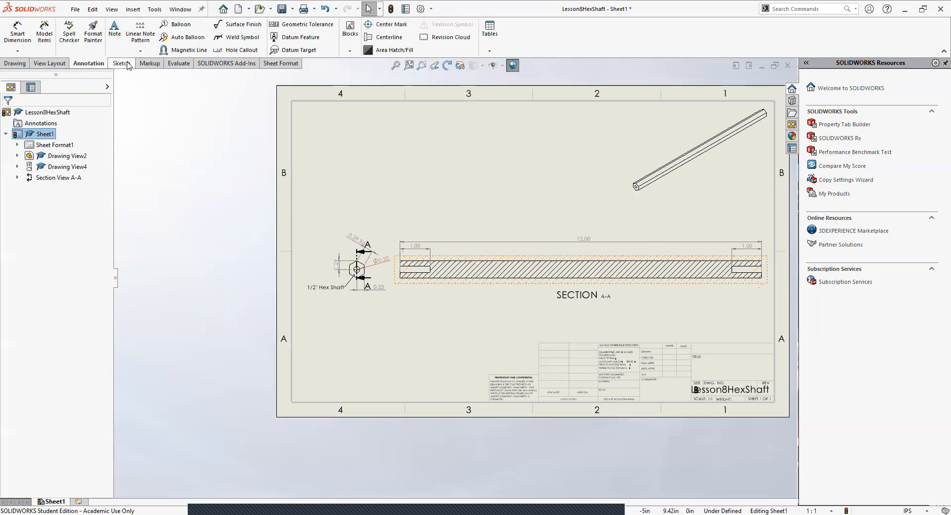
pyautogui.click(49, 63)
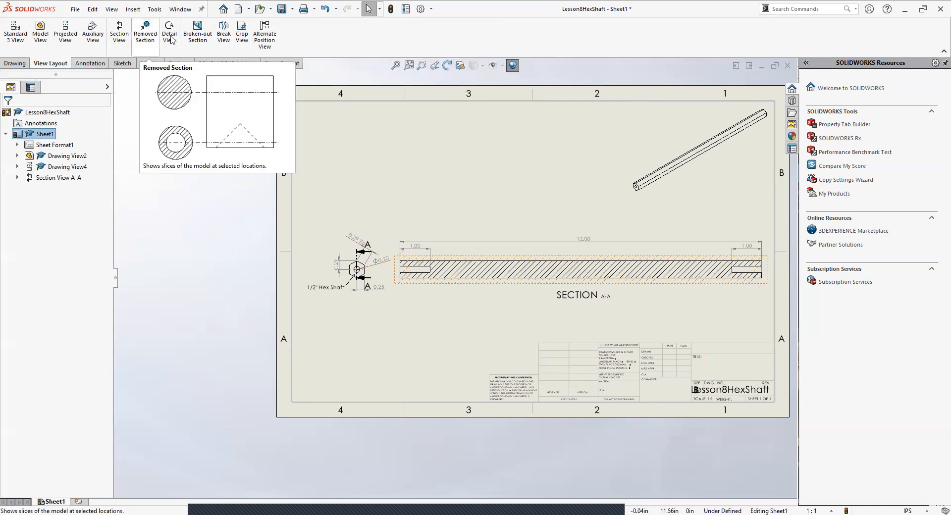
pyautogui.click(130, 10)
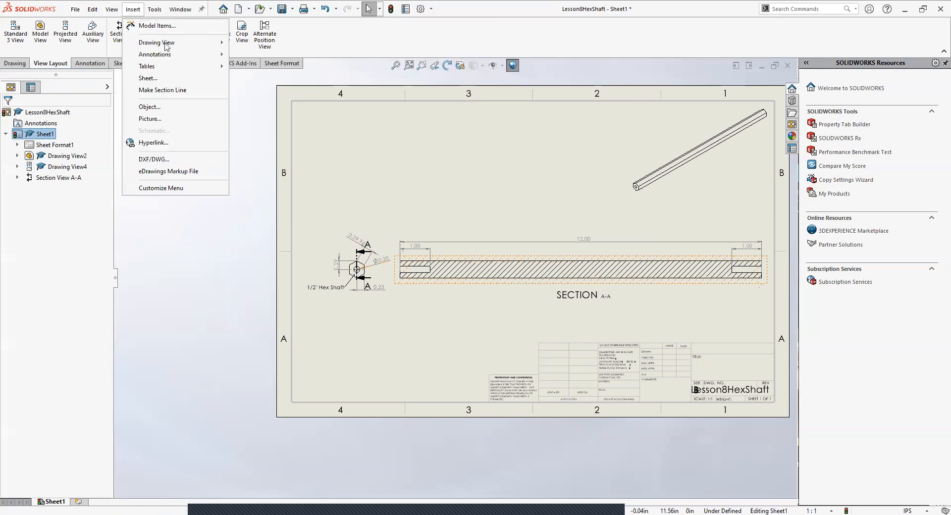
pyautogui.moveTo(176, 47)
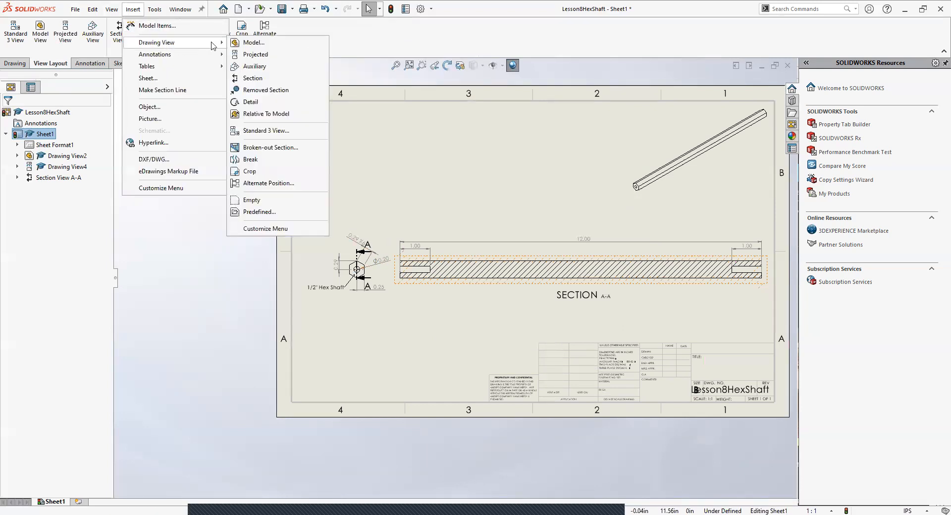
pyautogui.click(262, 103)
pyautogui.scroll(-5, 386, 278)
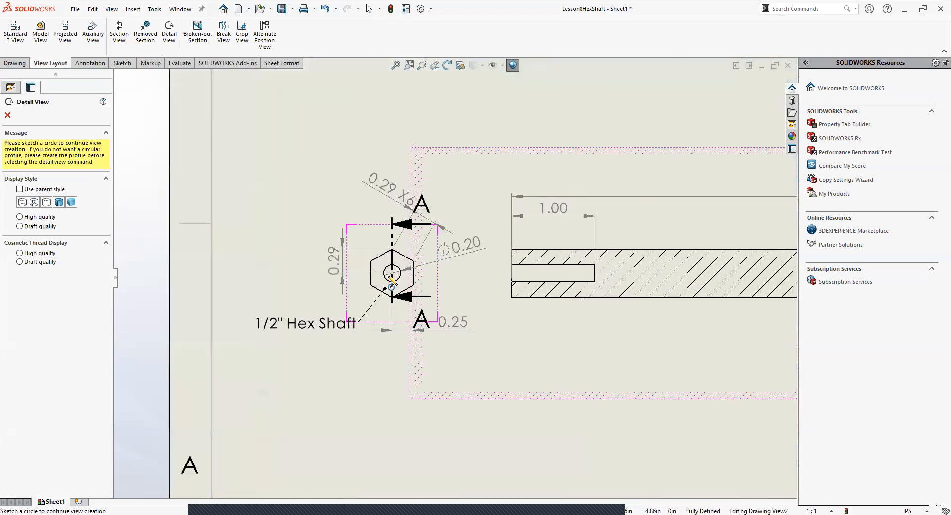
pyautogui.scroll(-1, 391, 278)
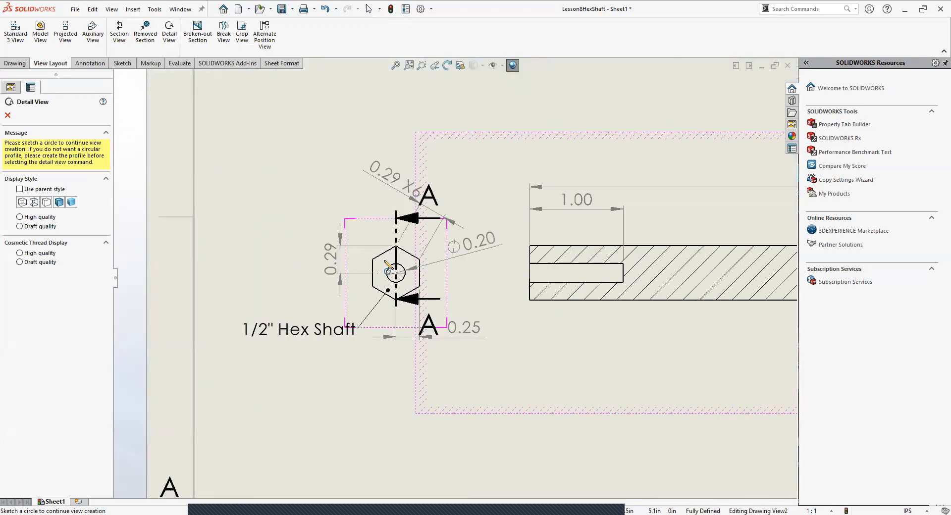
pyautogui.click(135, 12)
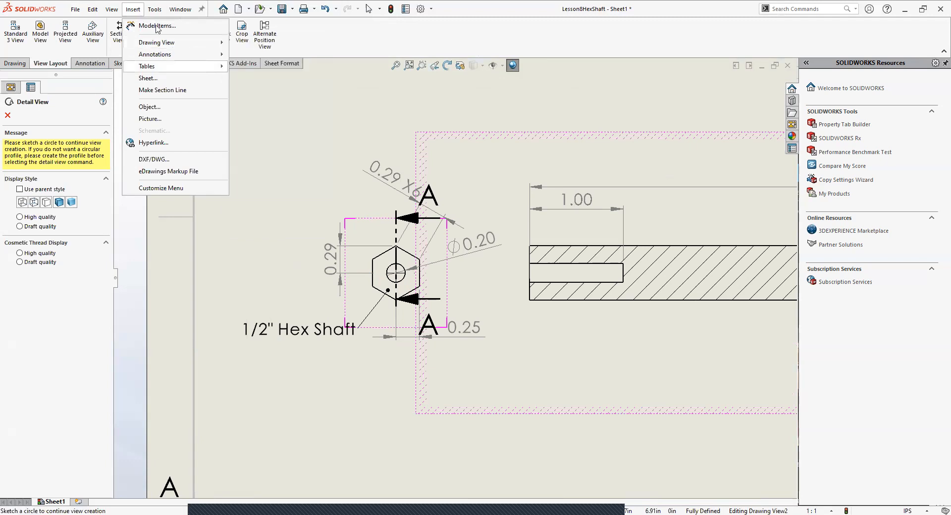
pyautogui.click(256, 102)
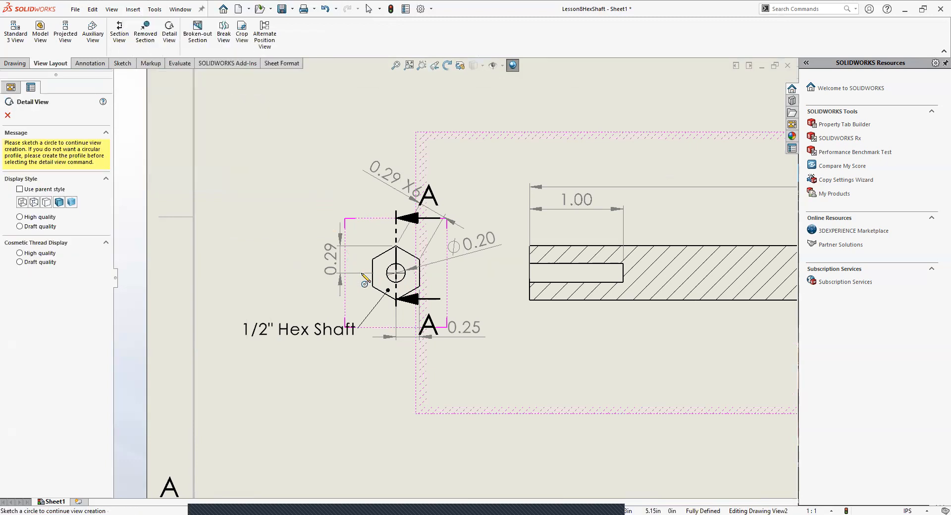
pyautogui.scroll(-3, 384, 273)
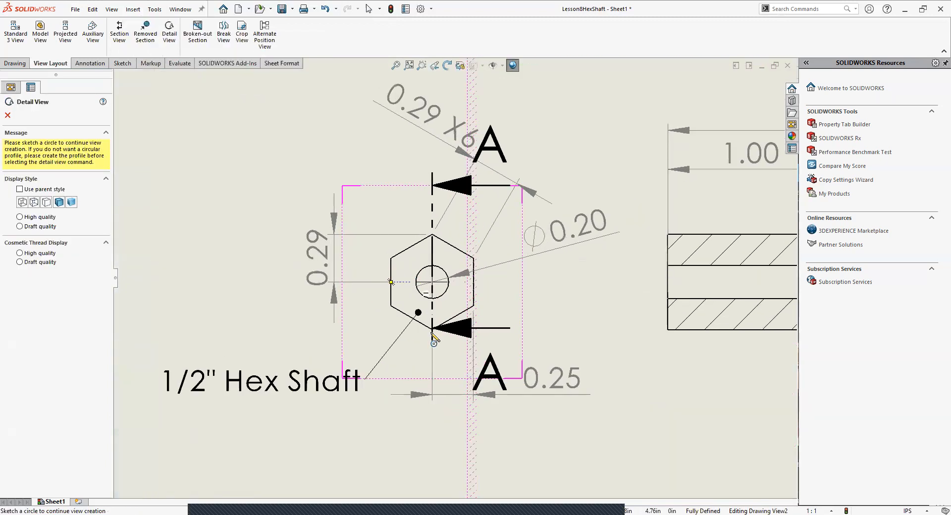
pyautogui.scroll(5, 434, 341)
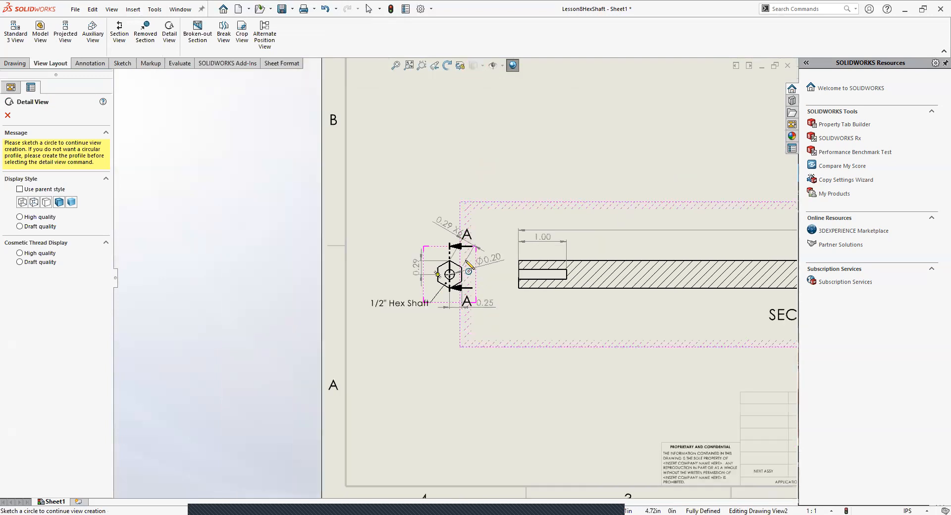
pyautogui.scroll(-4, 469, 265)
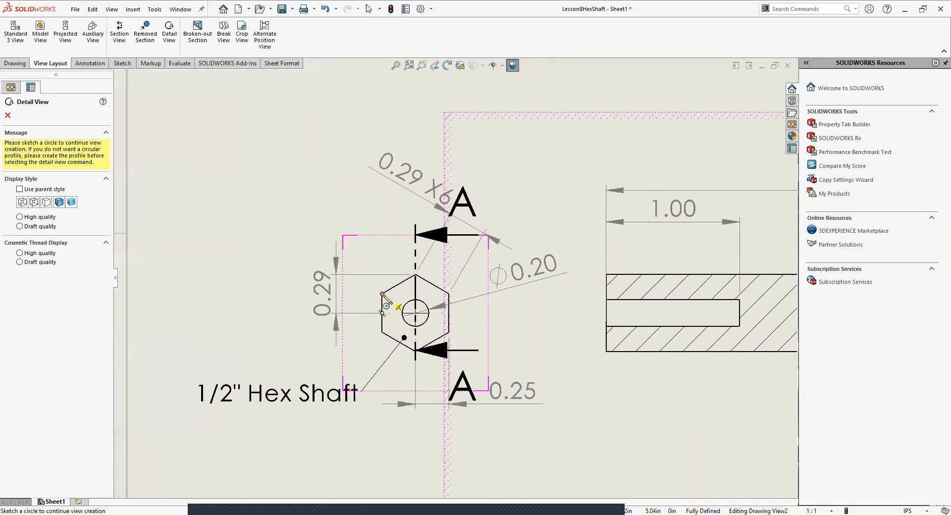
pyautogui.click(383, 295)
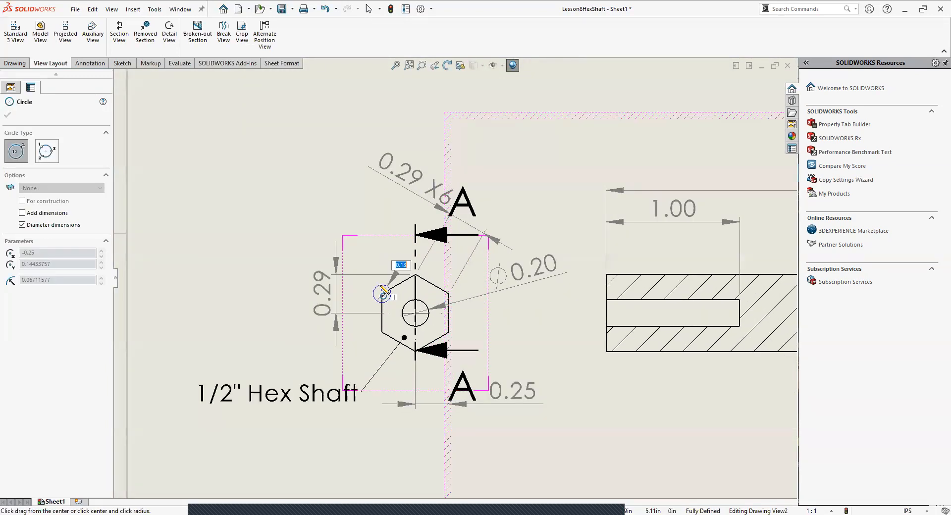
pyautogui.click(384, 289)
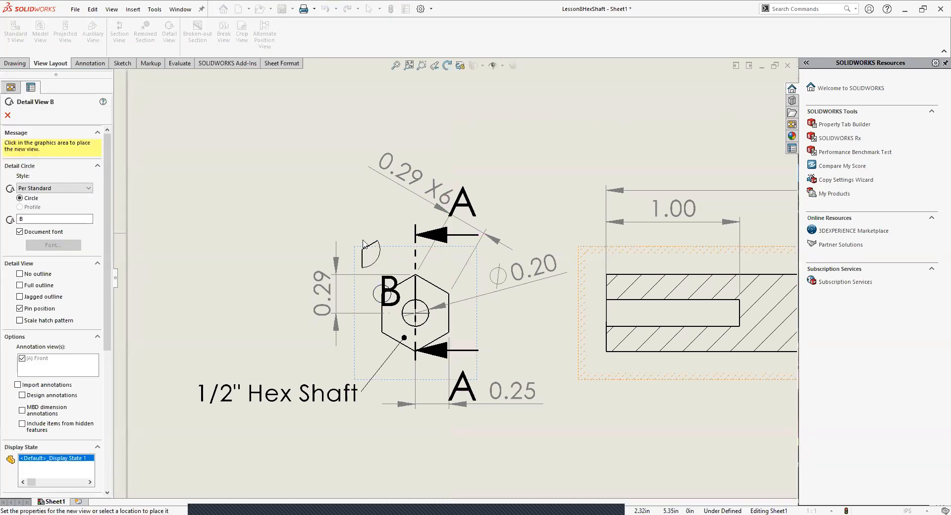
pyautogui.click(299, 166)
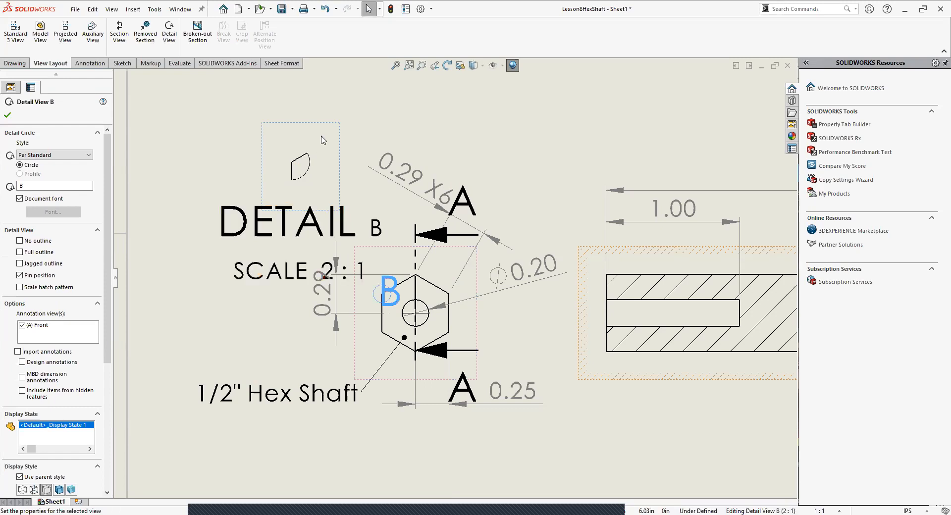
# Step: Move the detail view farther up and left of the end view, and reposition detail letter B above the hexagon's upper-left corner
pyautogui.press('Escape')
pyautogui.moveTo(322, 127); pyautogui.dragTo(285, 61)
pyautogui.scroll(4, 399, 178)
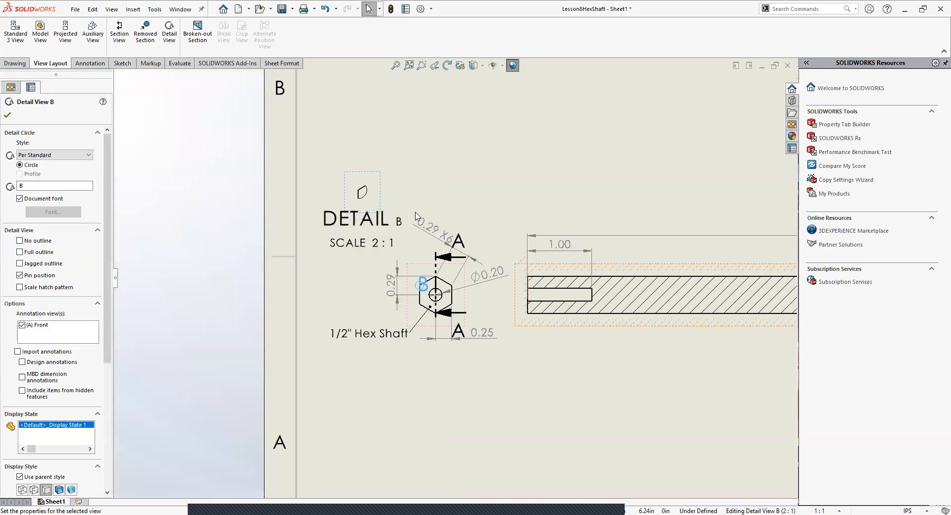
pyautogui.scroll(-4, 438, 300)
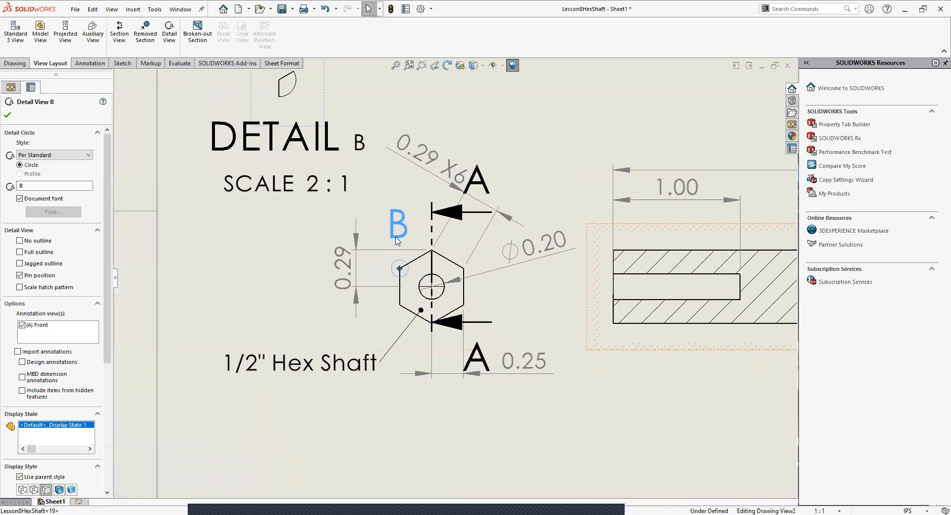
pyautogui.click(437, 411)
pyautogui.scroll(-10, 460, 346)
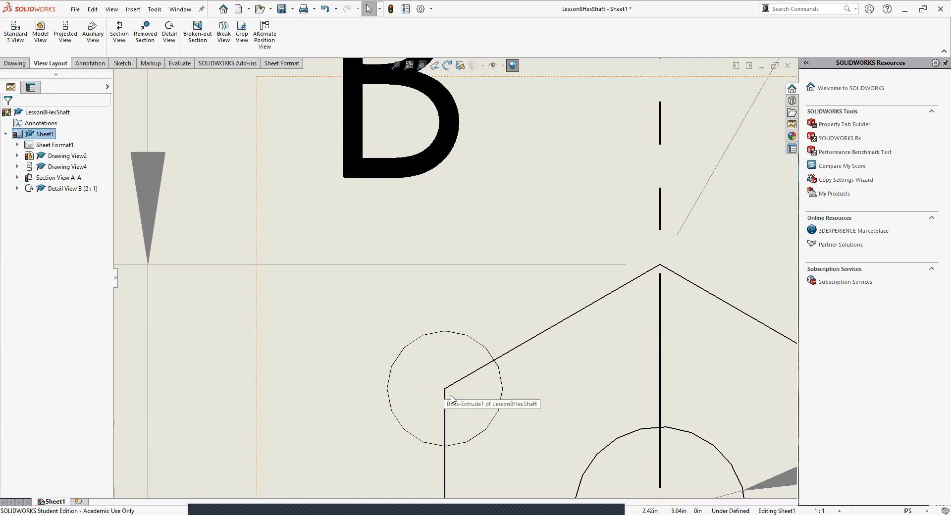
pyautogui.scroll(5, 450, 392)
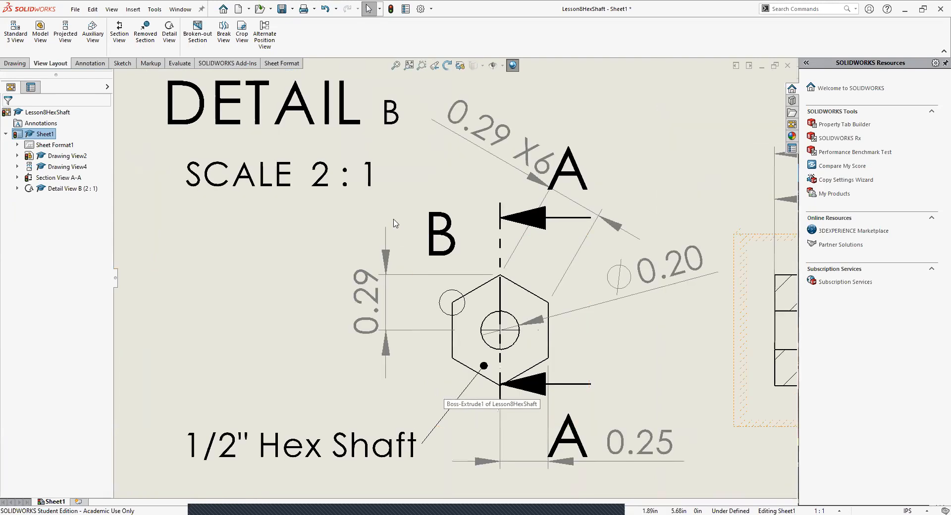
pyautogui.scroll(3, 386, 220)
# Step: Set the detail view's custom scale to 5:1 and move the view higher above the end view
pyautogui.click(409, 186)
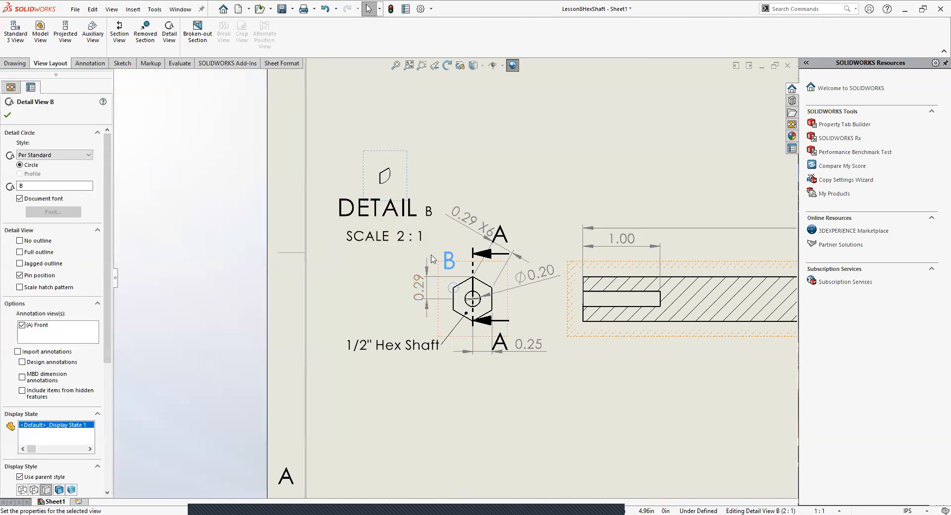
pyautogui.scroll(-5, 65, 436)
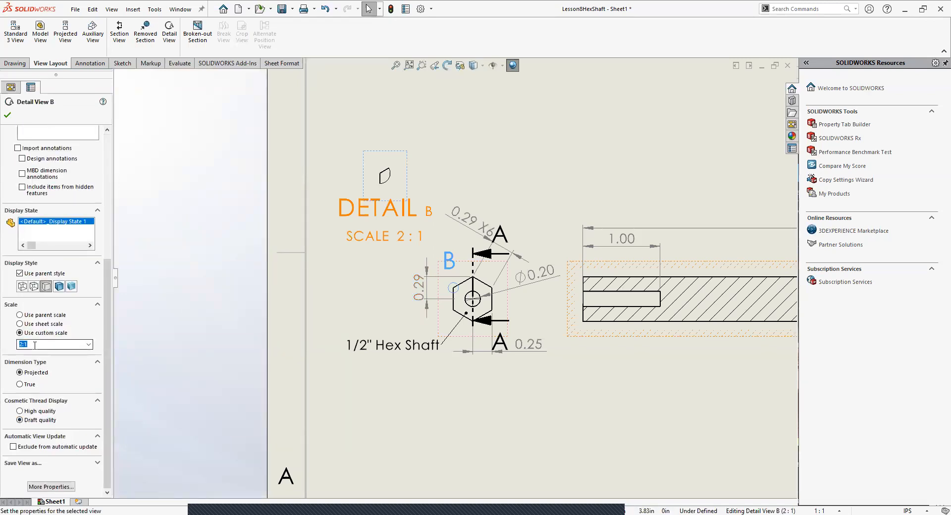
pyautogui.click(89, 344)
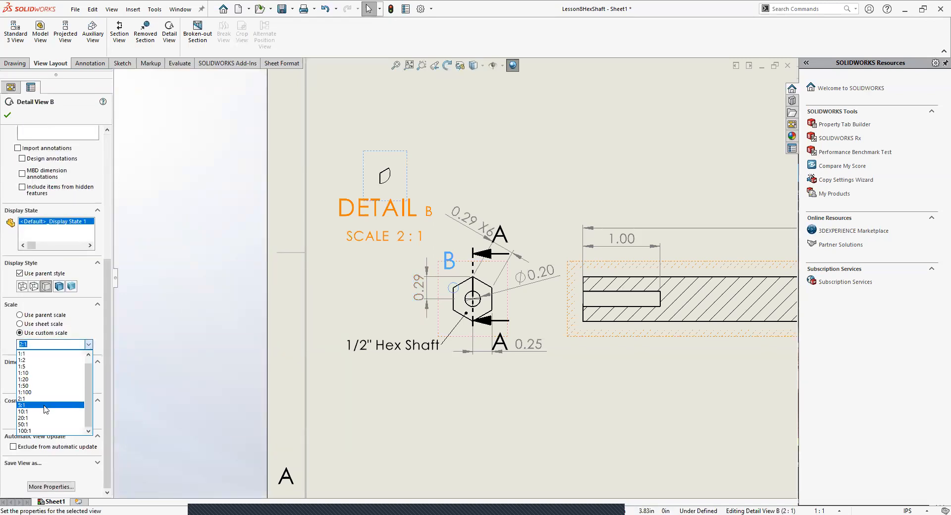
pyautogui.click(44, 405)
pyautogui.click(356, 467)
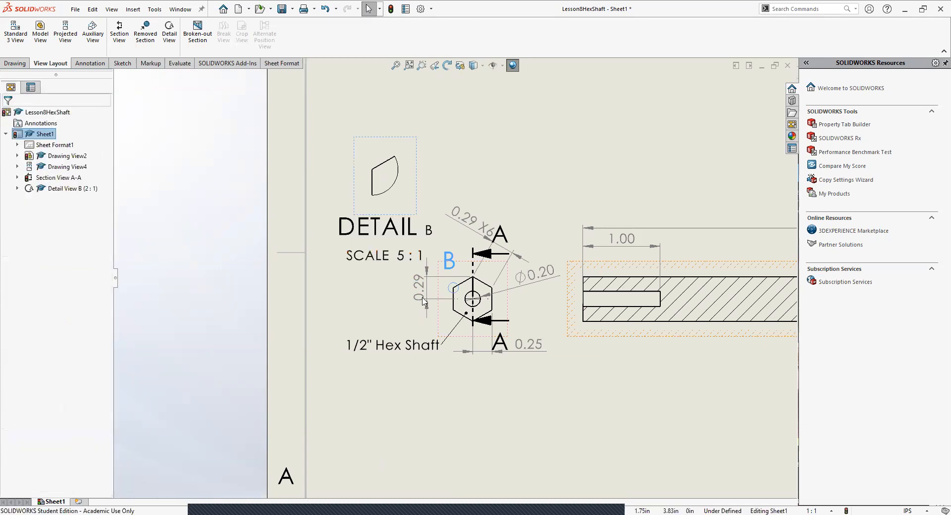
pyautogui.moveTo(416, 160); pyautogui.dragTo(410, 107)
pyautogui.click(224, 180)
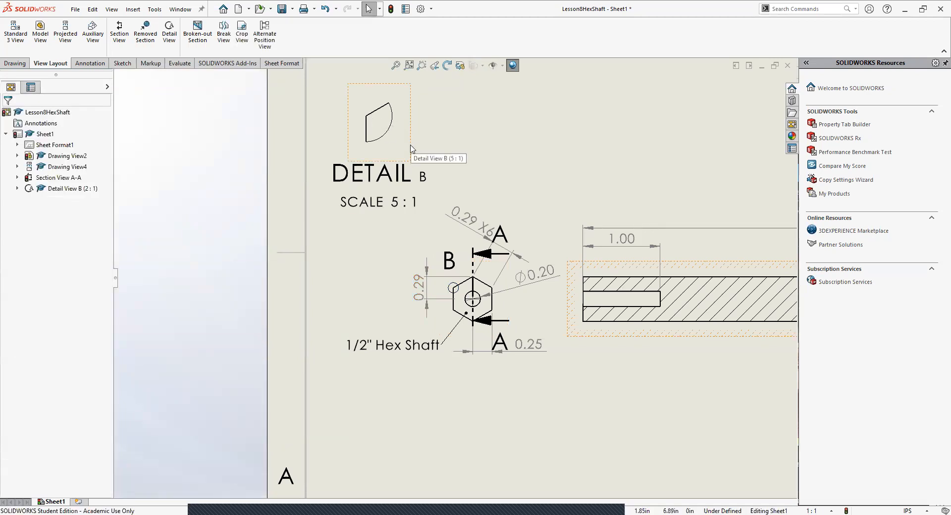
# Step: Delete the detail view of the hexagon's corner
pyautogui.click(420, 173)
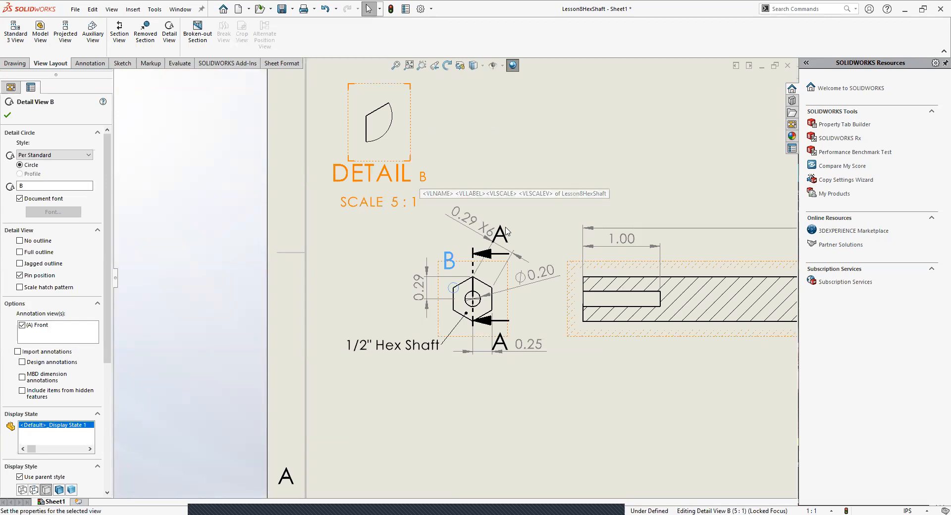
pyautogui.press('Delete')
pyautogui.click(539, 228)
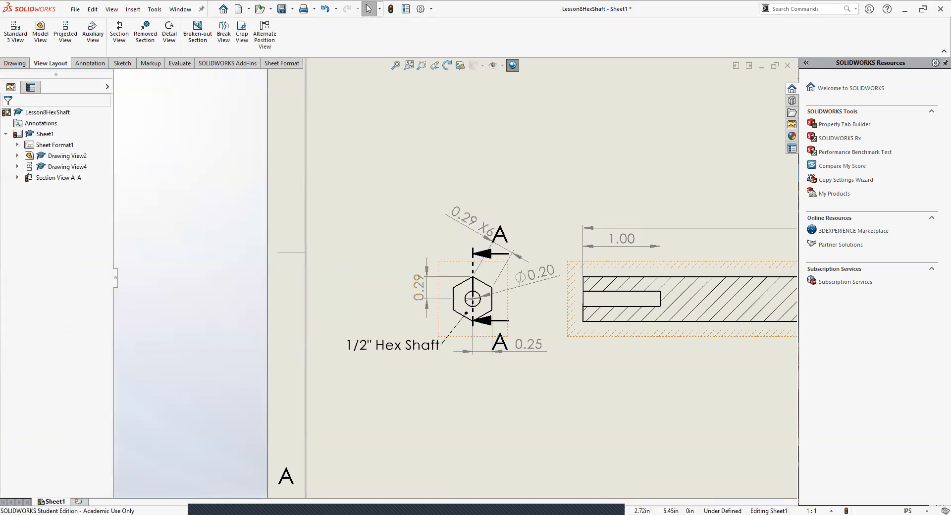
# Step: Move the end view's 0.25 dimension farther below the hexagon, clear of the lower section letter A
pyautogui.click(473, 258)
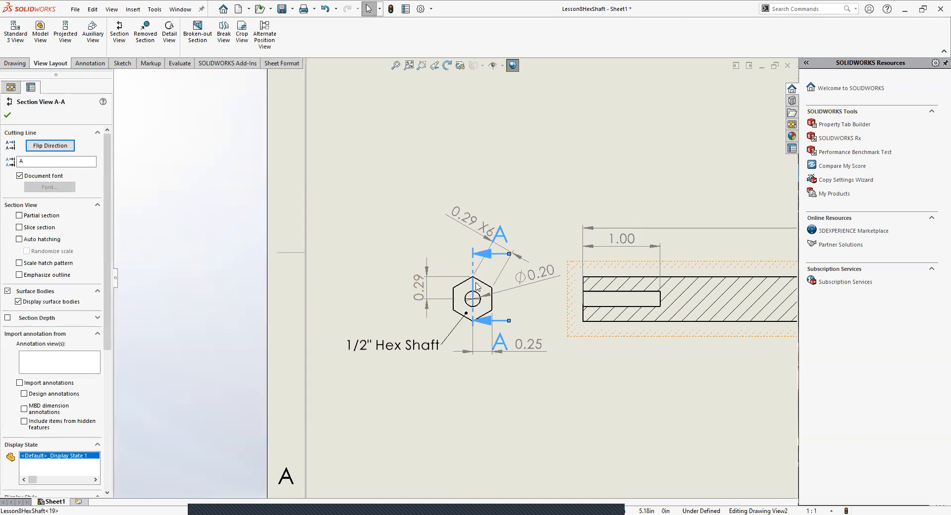
pyautogui.click(527, 364)
pyautogui.moveTo(524, 350); pyautogui.dragTo(526, 369)
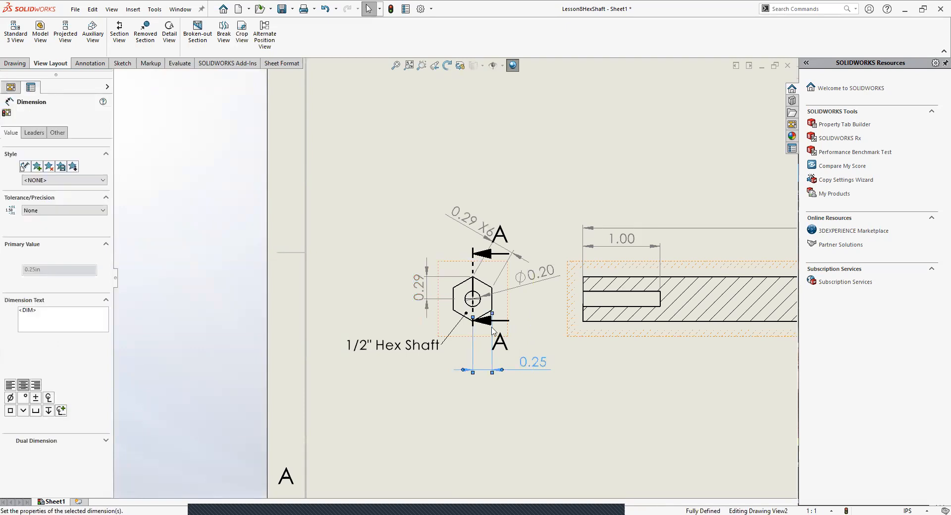
# Step: Shift the end view slightly lower and nudge its 0.25 dimension text toward the hexagon
pyautogui.click(476, 283)
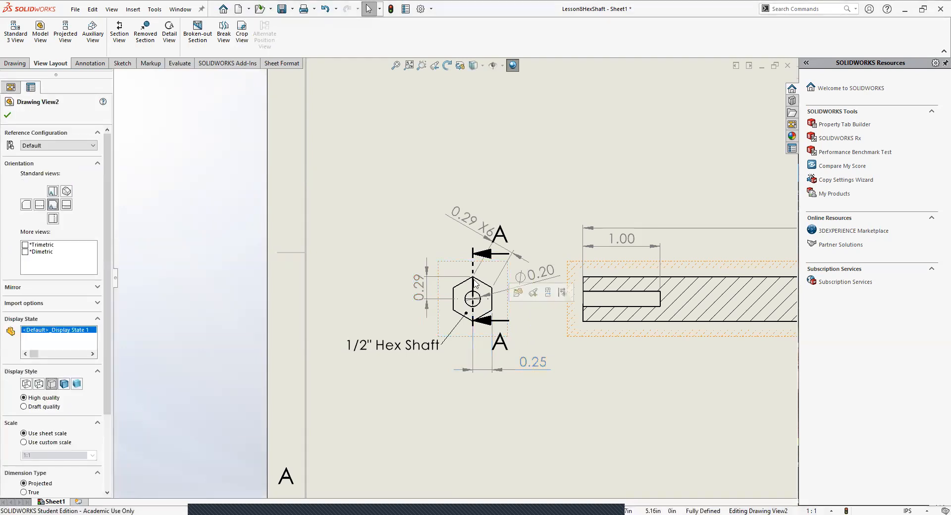
pyautogui.click(473, 287)
pyautogui.moveTo(473, 325)
pyautogui.mouseDown()
pyautogui.moveTo(474, 344)
pyautogui.moveTo(476, 335)
pyautogui.mouseUp()
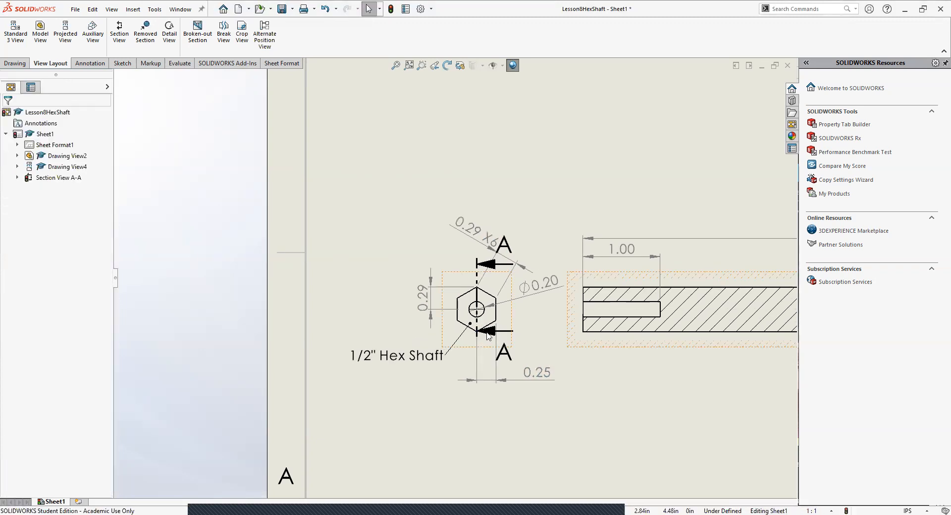
pyautogui.click(488, 337)
pyautogui.moveTo(537, 373); pyautogui.dragTo(533, 373)
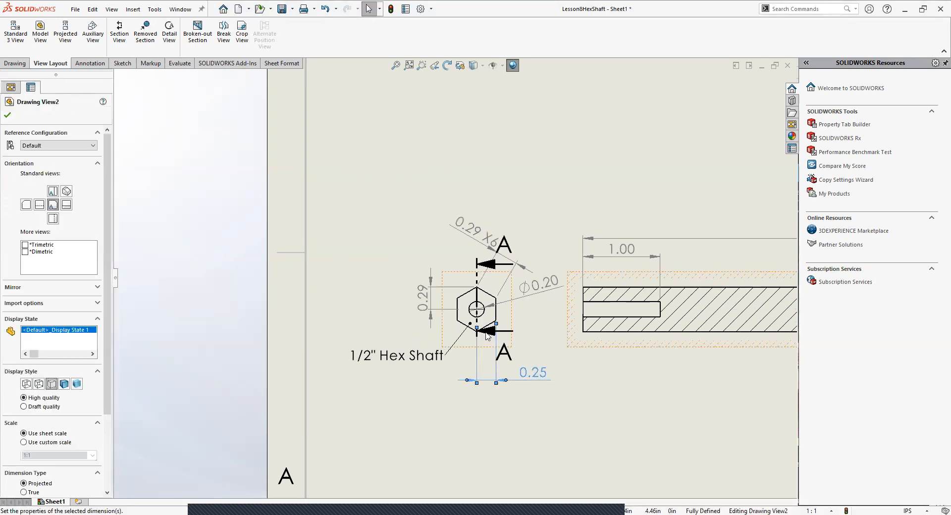
# Step: Try to shorten the upper arrow of section line A-A on the end view
pyautogui.click(477, 271)
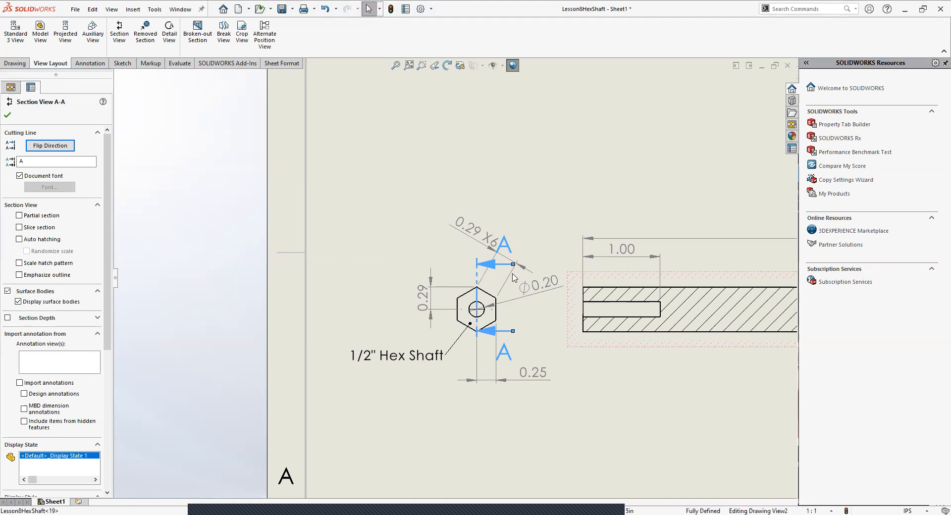
pyautogui.moveTo(513, 264)
pyautogui.mouseDown()
pyautogui.moveTo(501, 237)
pyautogui.moveTo(460, 250)
pyautogui.moveTo(508, 262)
pyautogui.mouseUp()
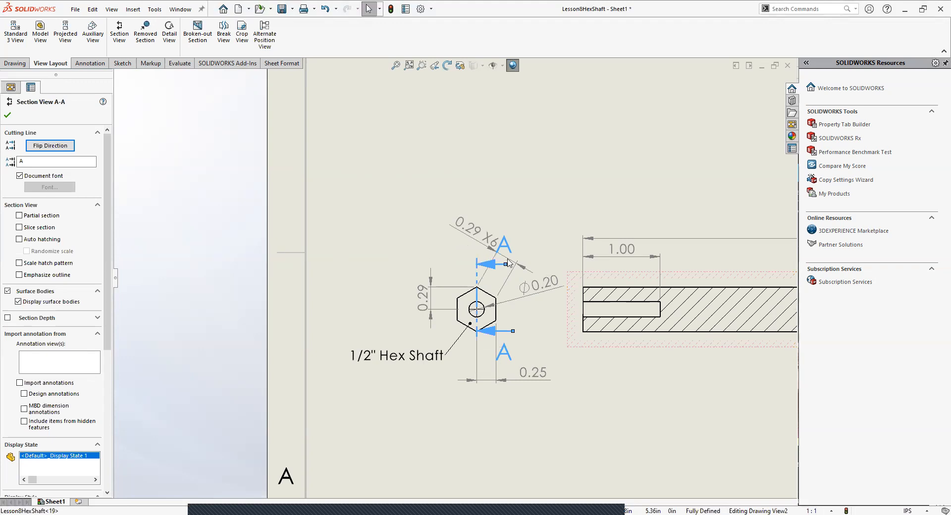
pyautogui.click(544, 199)
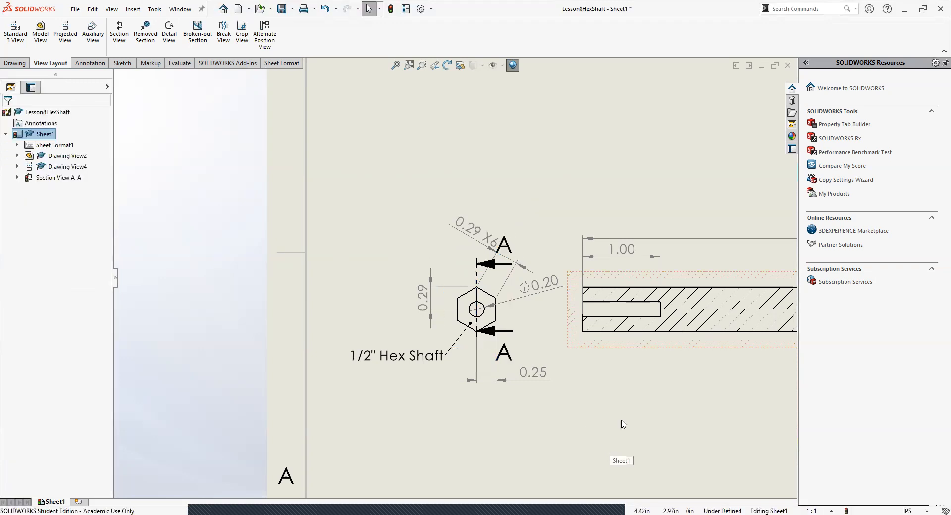
pyautogui.press('f')
pyautogui.scroll(-5, 515, 292)
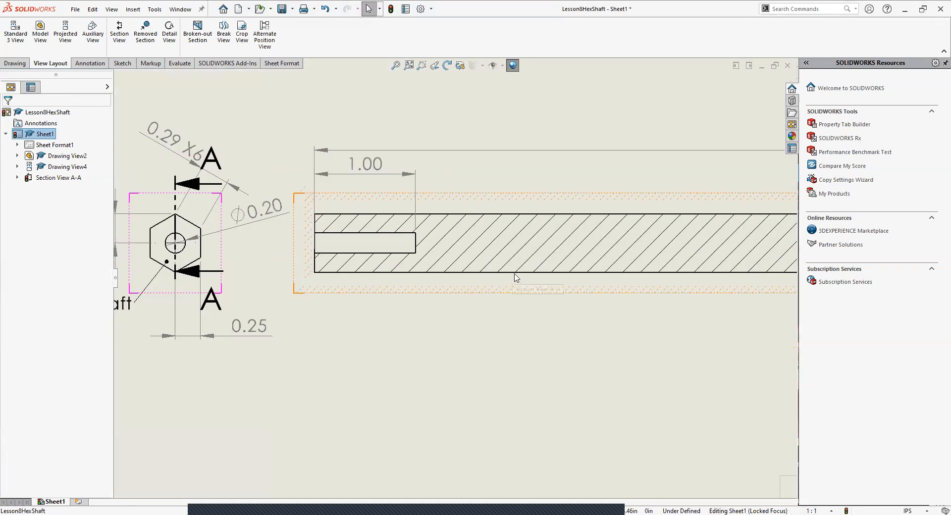
pyautogui.scroll(5, 516, 275)
pyautogui.scroll(-2, 523, 267)
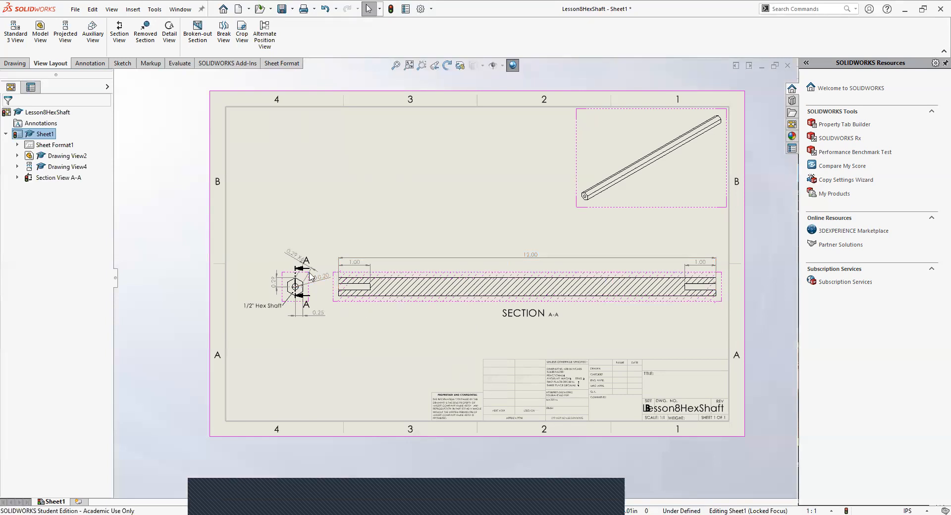
pyautogui.scroll(-5, 297, 267)
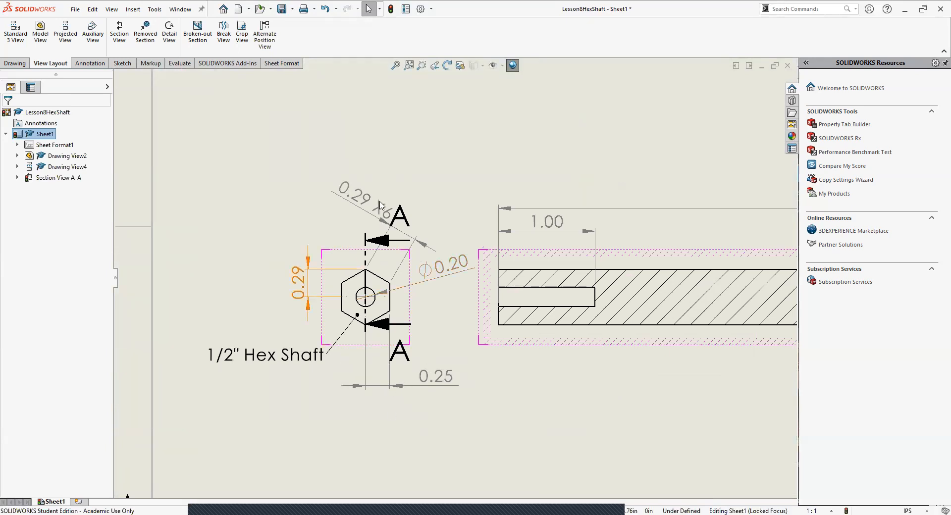
pyautogui.click(385, 223)
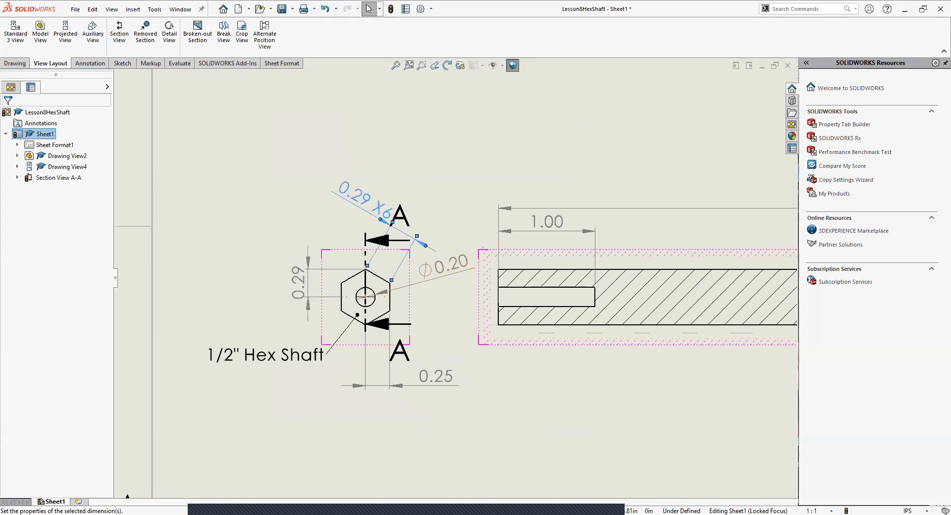
pyautogui.click(455, 159)
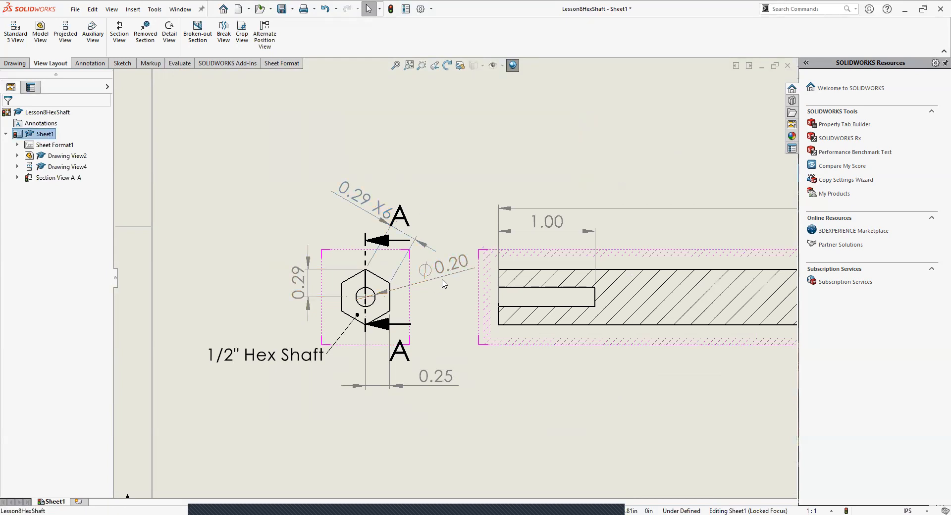
pyautogui.click(444, 277)
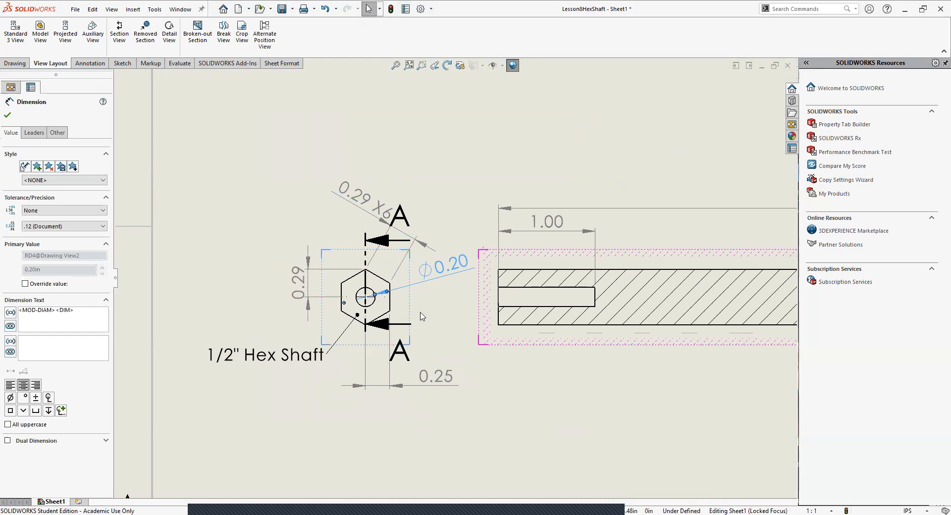
pyautogui.scroll(2, 453, 277)
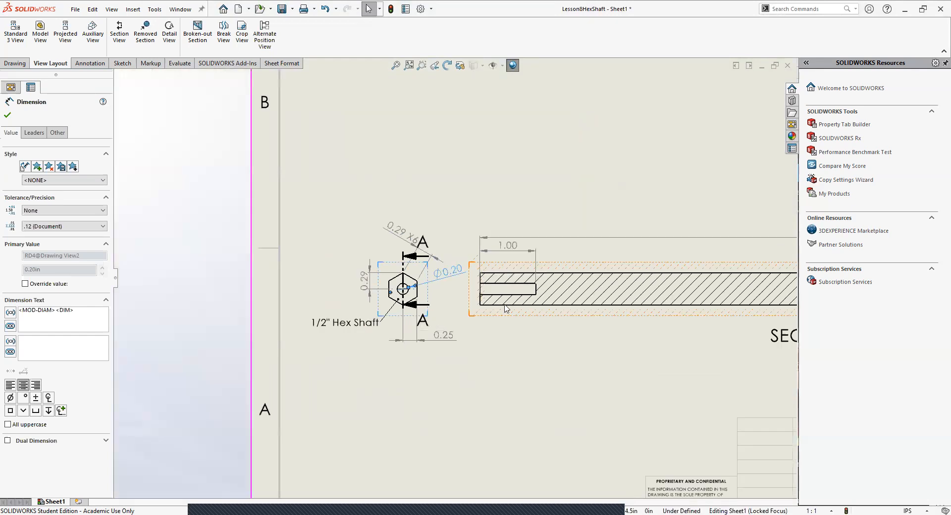
pyautogui.scroll(4, 481, 274)
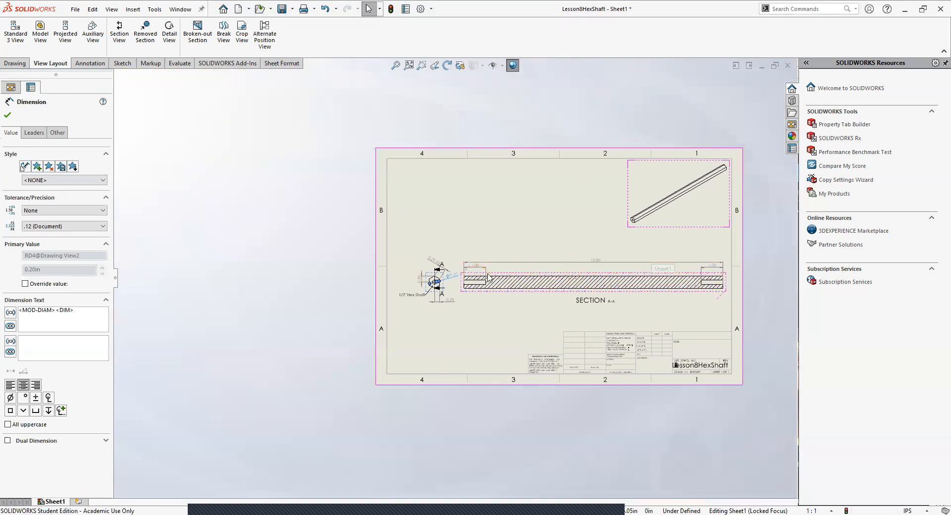
pyautogui.click(473, 326)
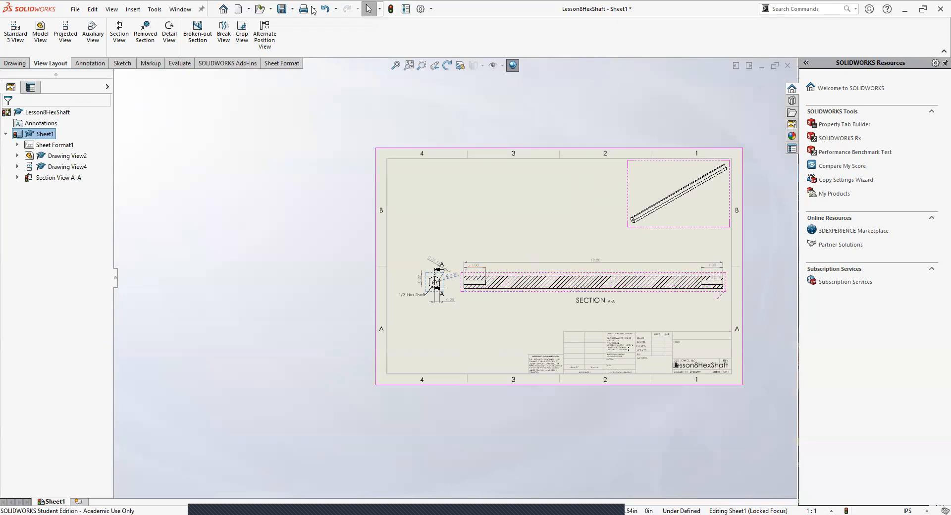
# Step: Slide the end view's 0.29 X6 dimension text slightly outward along its dimension line, away from the upper section letter A
pyautogui.scroll(-6, 456, 283)
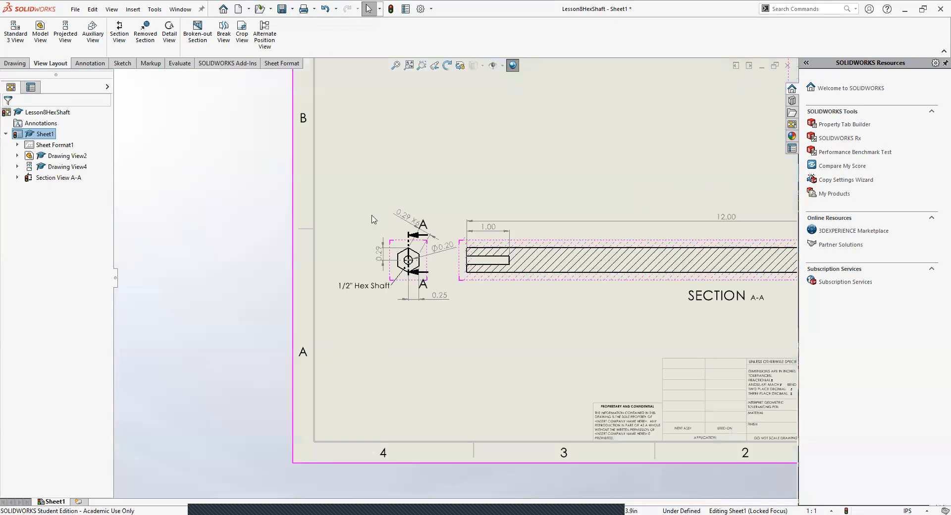
pyautogui.moveTo(598, 282); pyautogui.dragTo(596, 280)
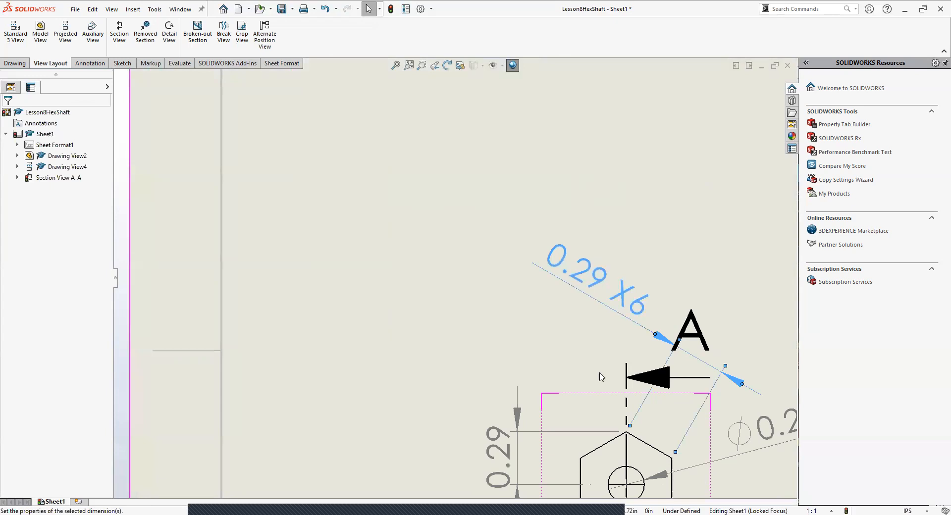
pyautogui.scroll(9, 613, 316)
pyautogui.click(599, 310)
# Step: Save the drawing as Lesson8HexShaft in the Classnotes folder, using the SOLIDWORKS Drawing file type
pyautogui.click(281, 10)
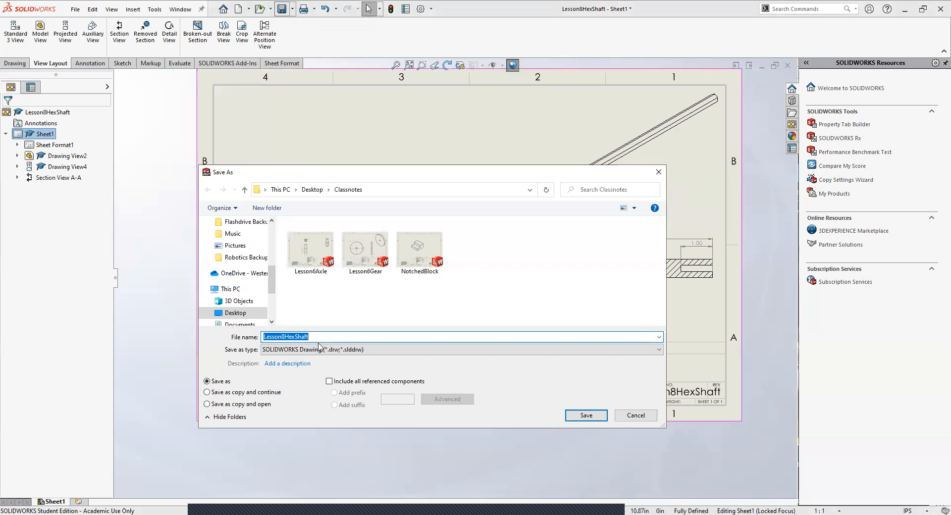
pyautogui.click(585, 416)
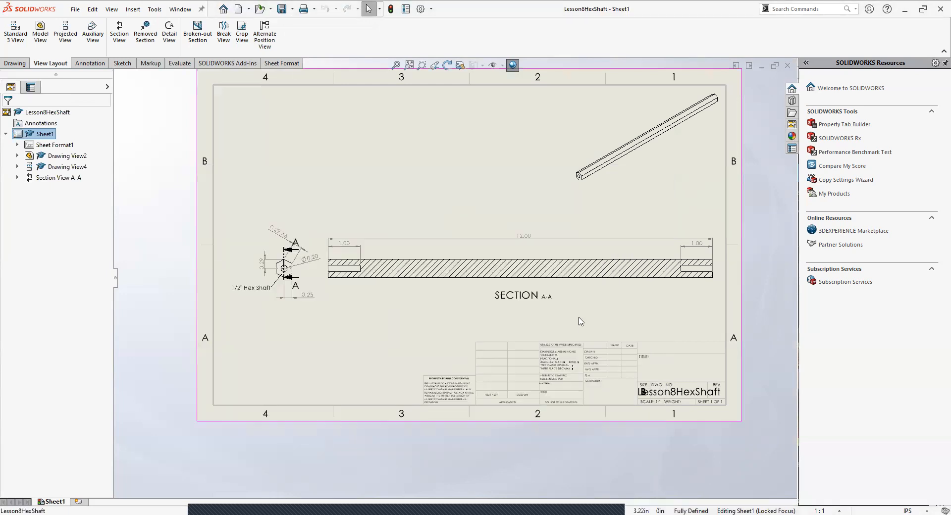